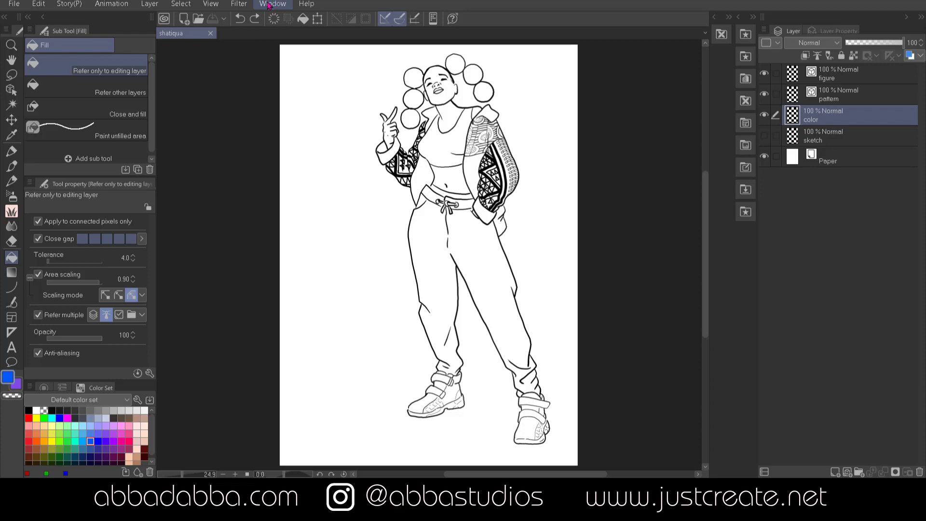
# Hide the Sub Tool palette and show it again
pyautogui.click(269, 5)
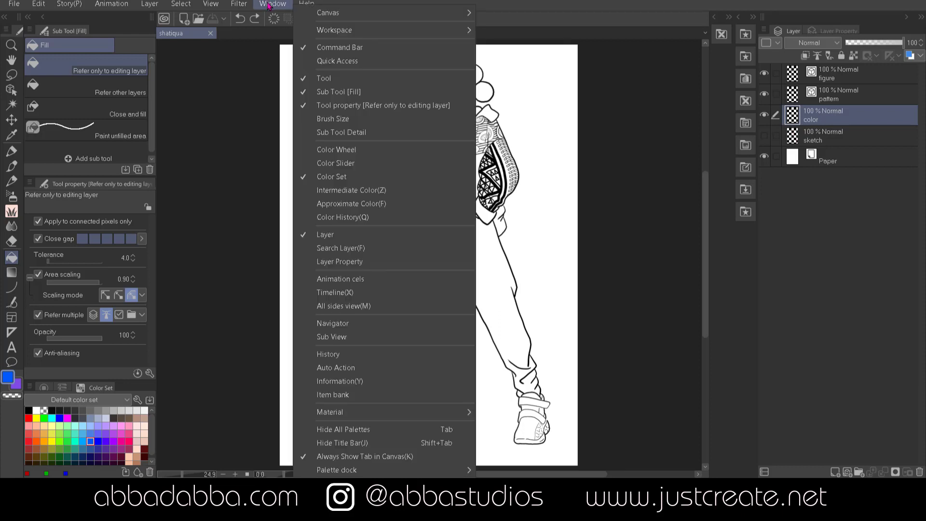
pyautogui.moveTo(328, 35)
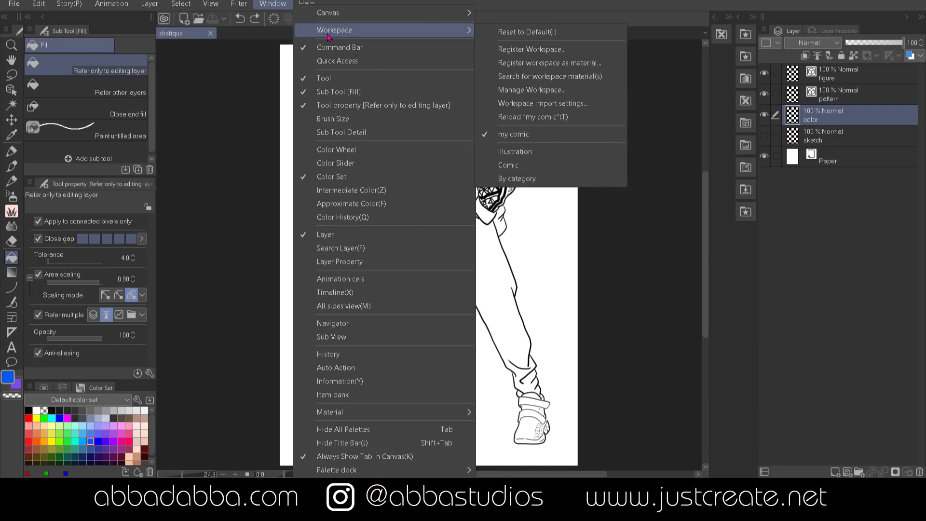
pyautogui.click(346, 96)
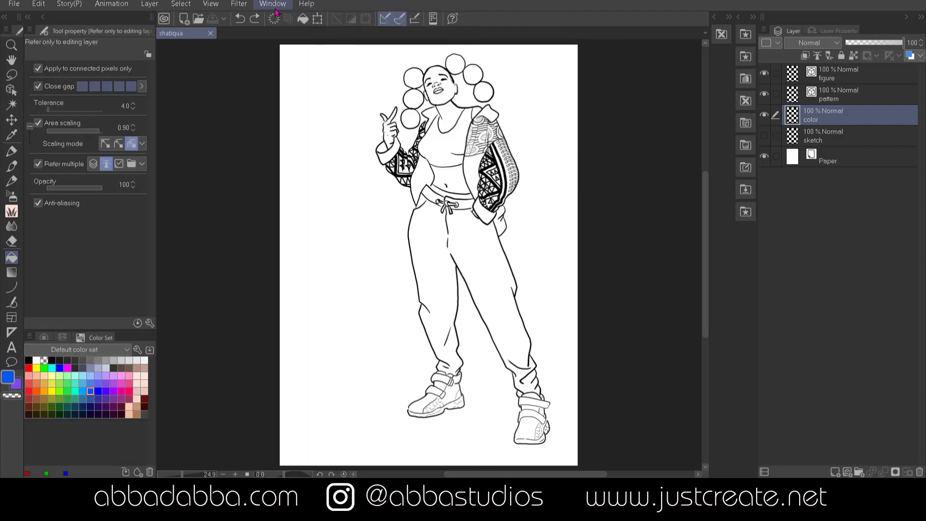
pyautogui.click(275, 6)
pyautogui.click(351, 96)
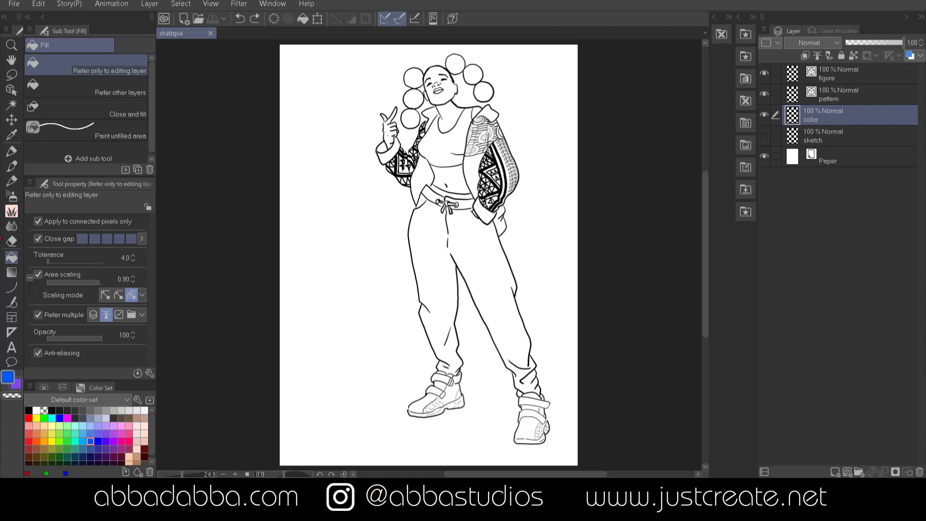
# Fill the color layer with blue using Refer only to editing layer, and look through the other Fill sub tools
pyautogui.click(322, 99)
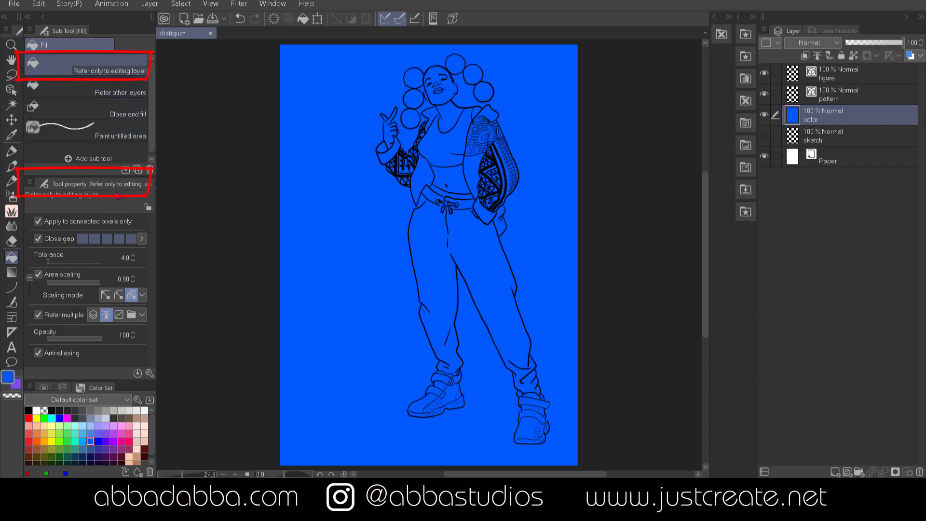
pyautogui.click(127, 93)
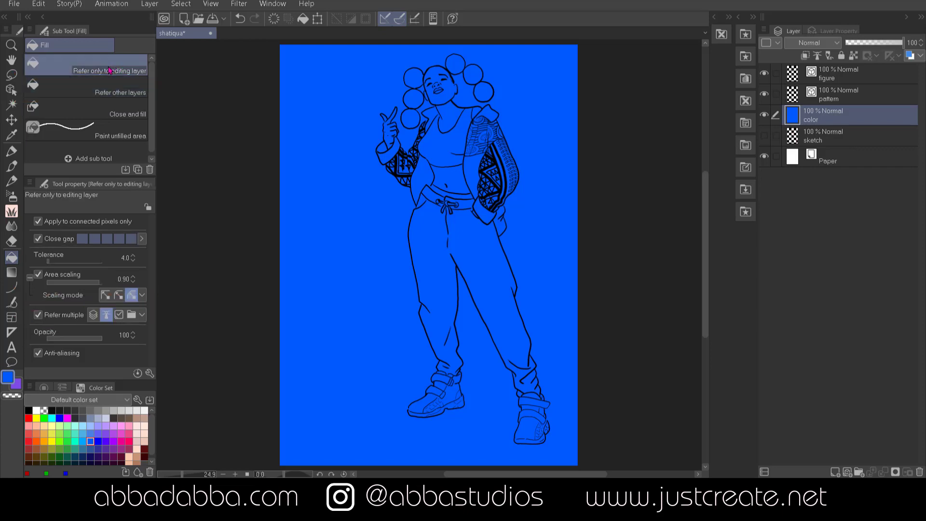
pyautogui.click(109, 70)
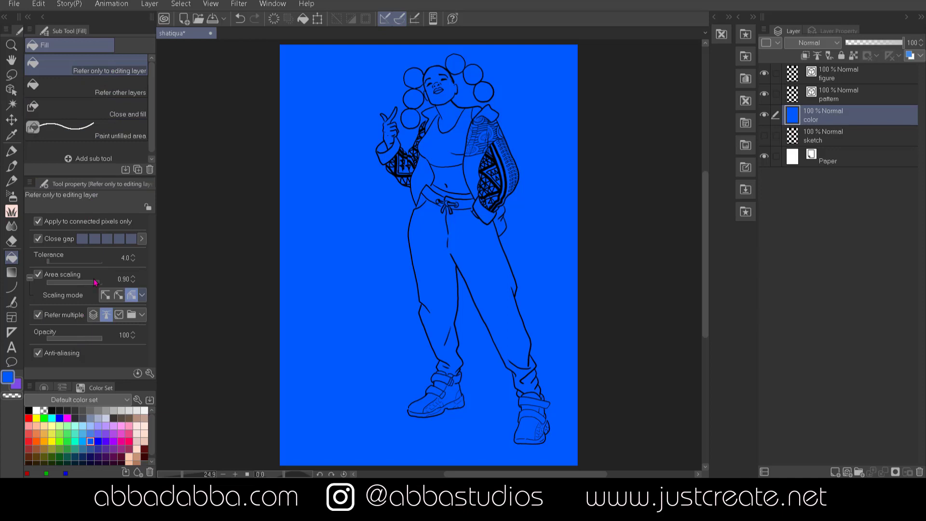
pyautogui.click(124, 96)
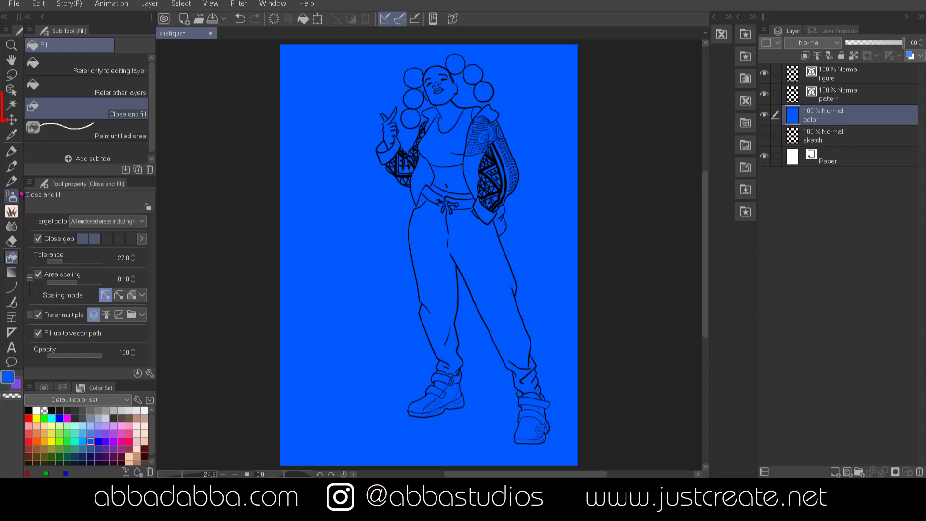
# Auto select the background around the figure with Refer to all layers, and clear the selection
pyautogui.click(11, 105)
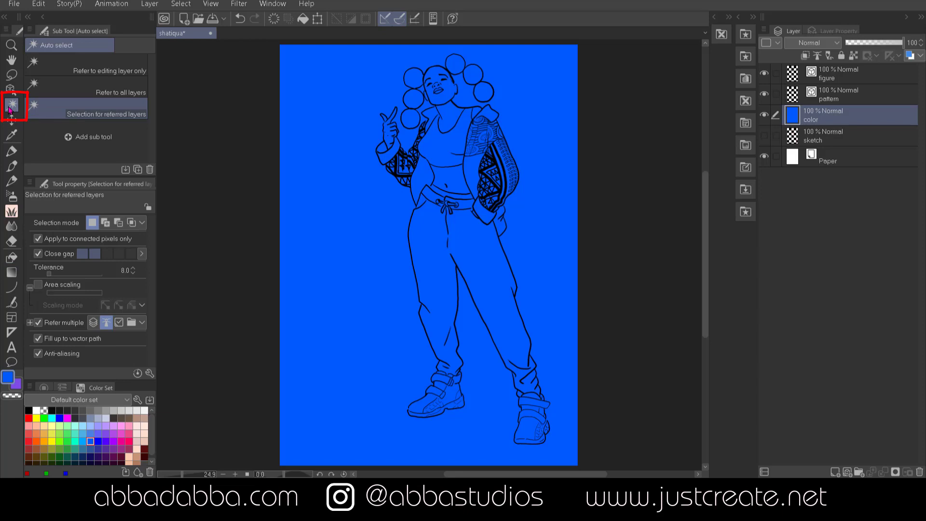
pyautogui.click(122, 91)
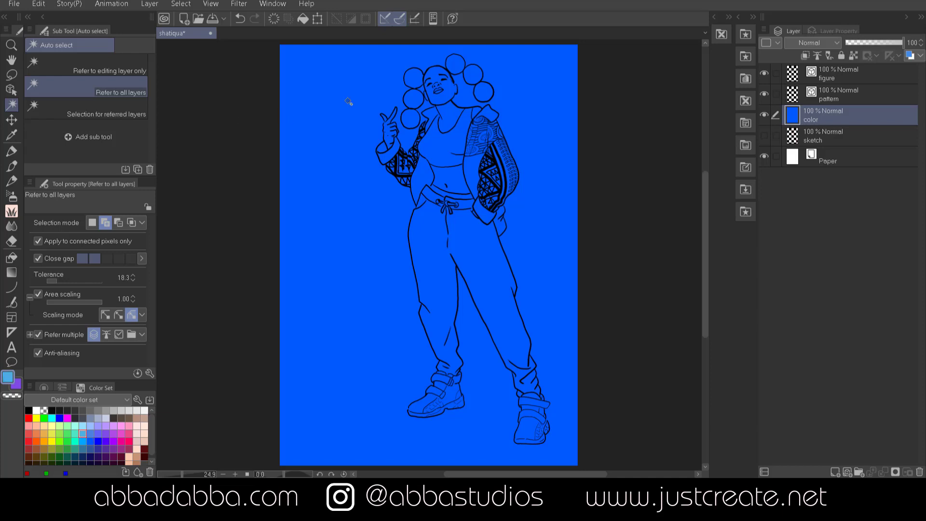
pyautogui.click(348, 100)
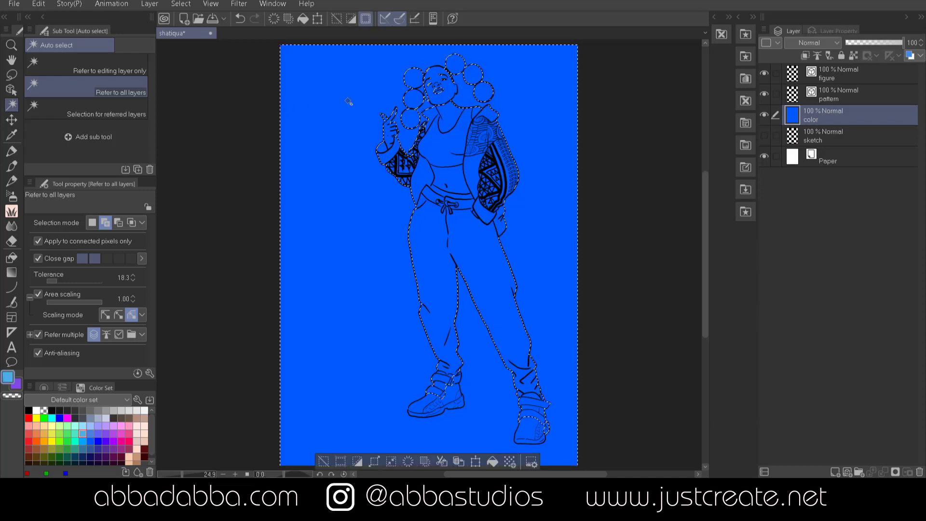
pyautogui.hotkey('ctrl', 'd')
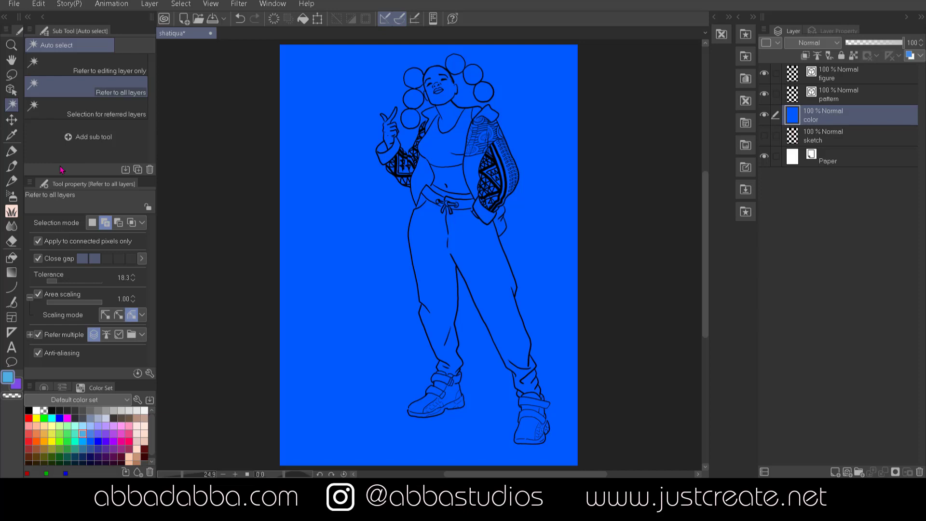
# Use the Fill tool with Refer other layers to fill the background around the figure with light blue
pyautogui.click(11, 257)
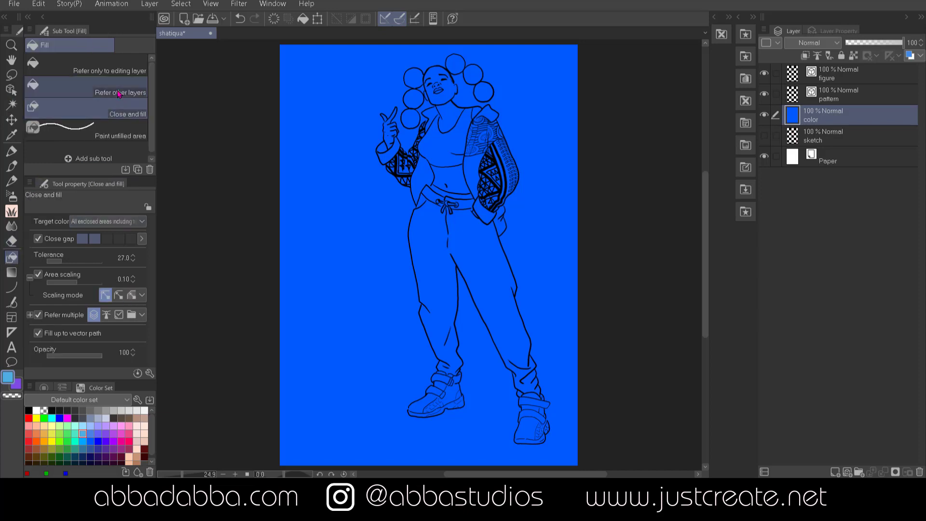
pyautogui.click(119, 93)
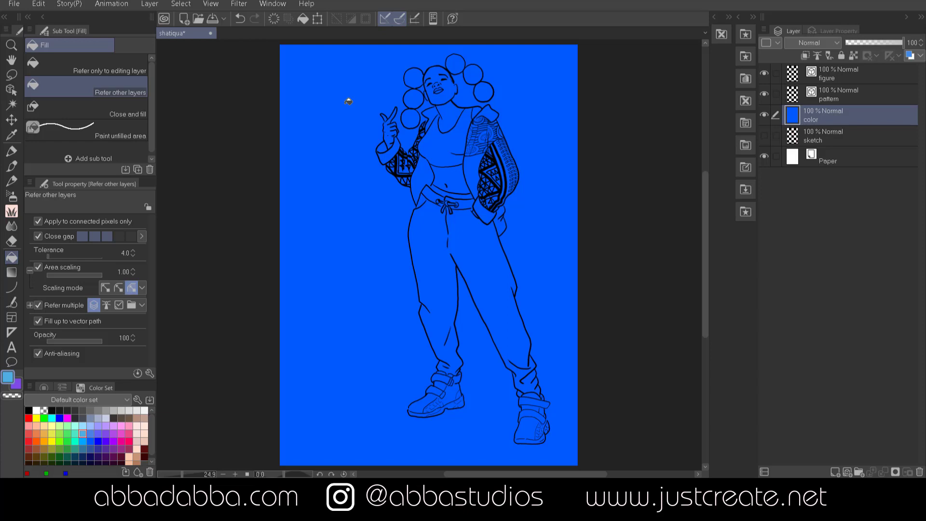
pyautogui.click(349, 102)
pyautogui.click(421, 403)
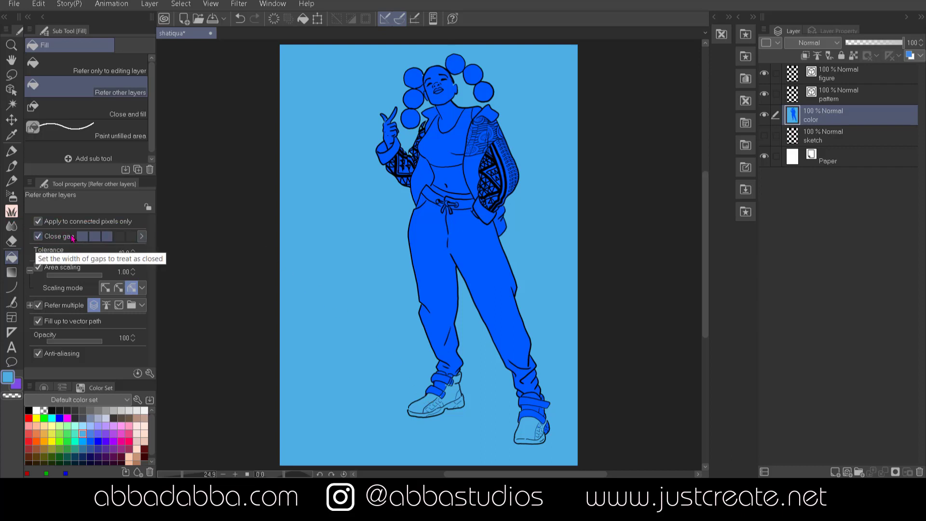
# Raise Close gap to its widest setting for the Refer other layers fill
pyautogui.click(142, 236)
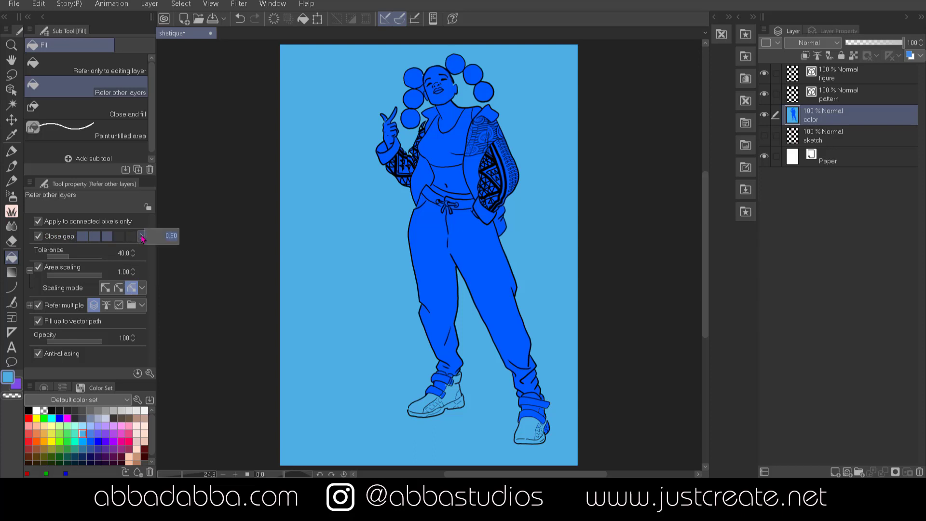
pyautogui.click(174, 234)
pyautogui.press('Return')
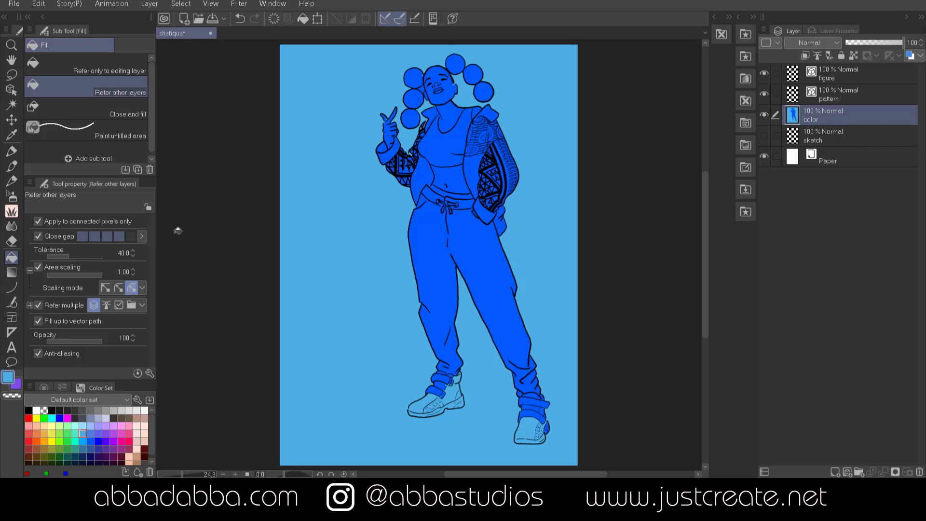
pyautogui.click(130, 236)
# Test the light blue fill on the background, a shoe and the patterned jacket shoulder, and undo the shoulder fill
pyautogui.click(338, 288)
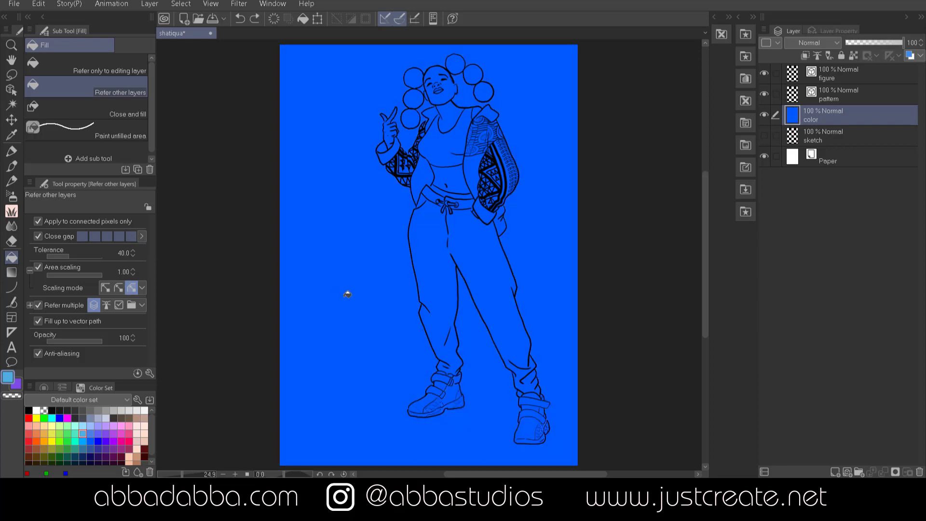
pyautogui.click(423, 403)
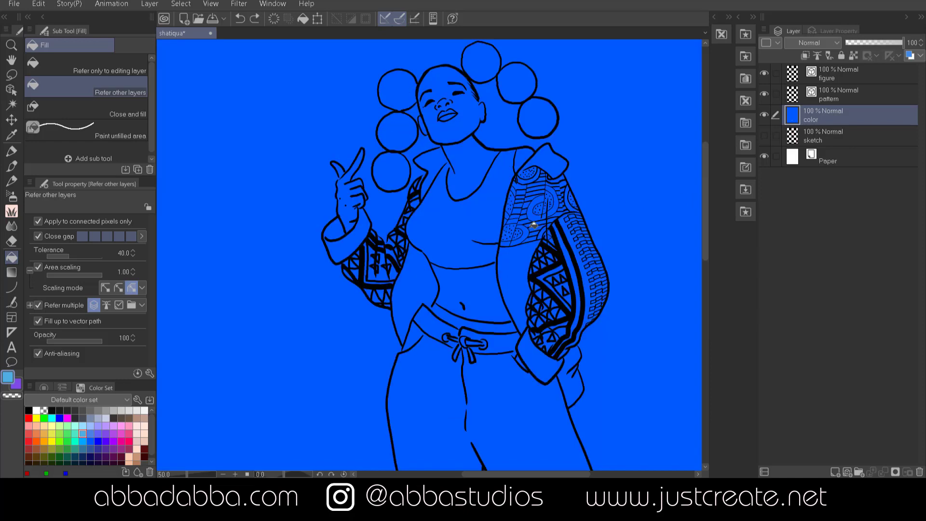
pyautogui.click(529, 229)
pyautogui.hotkey('ctrl', 'z')
# Enable Fill narrow areas under Close gap, make it available in the tool properties, and fill the patterned jacket shoulder
pyautogui.click(278, 5)
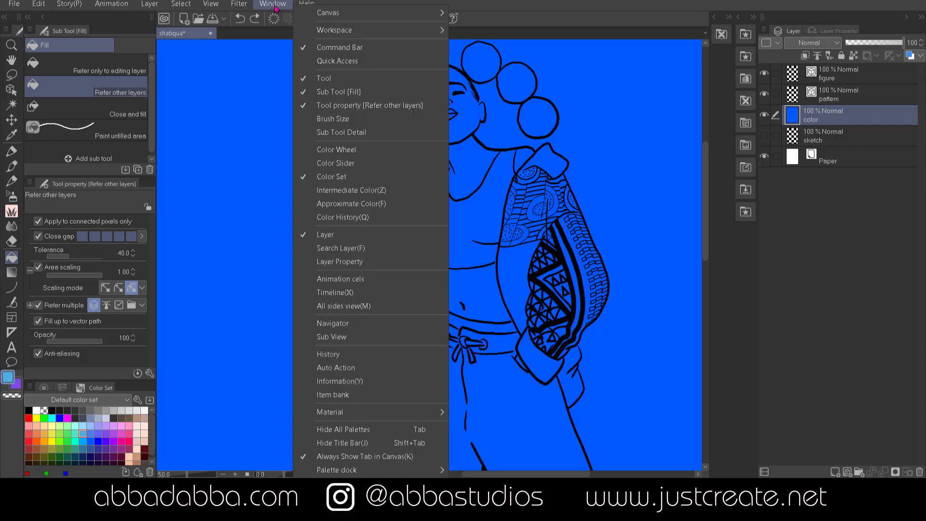
pyautogui.click(342, 132)
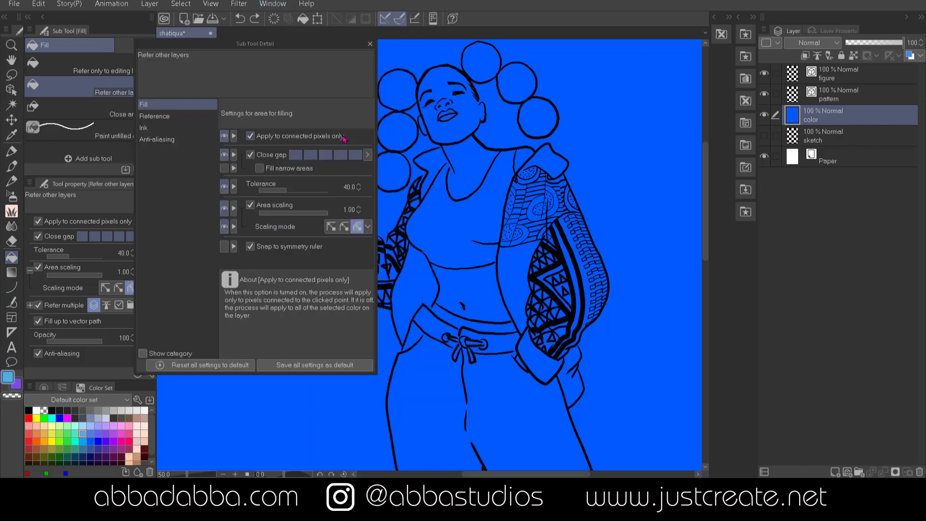
pyautogui.click(260, 169)
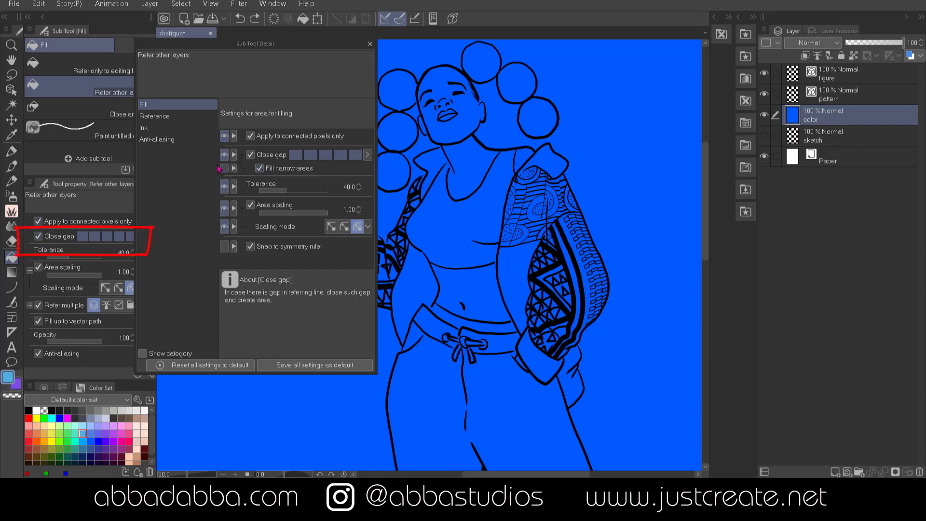
pyautogui.click(225, 170)
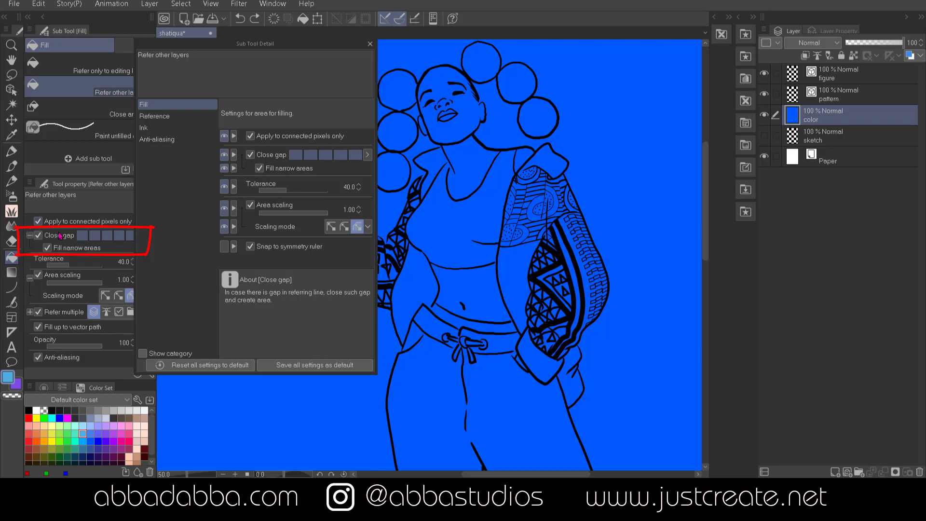
pyautogui.click(29, 236)
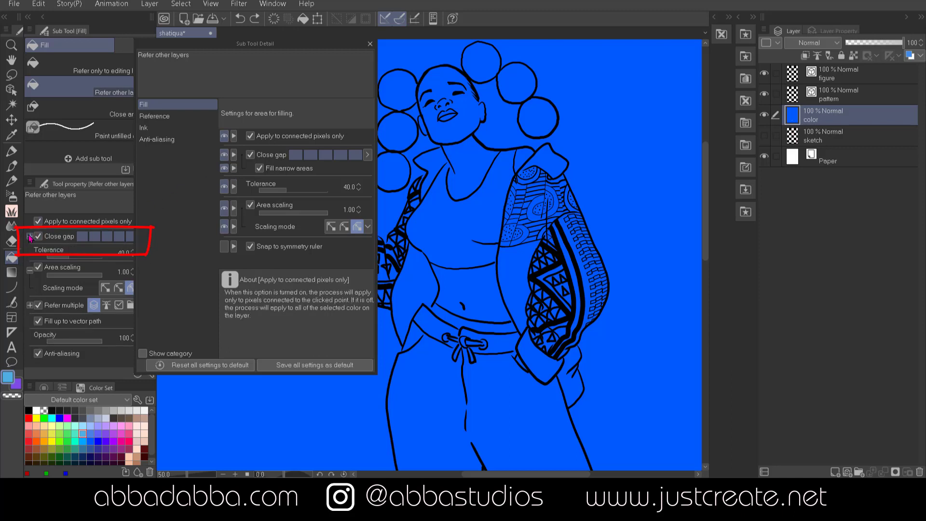
pyautogui.click(30, 236)
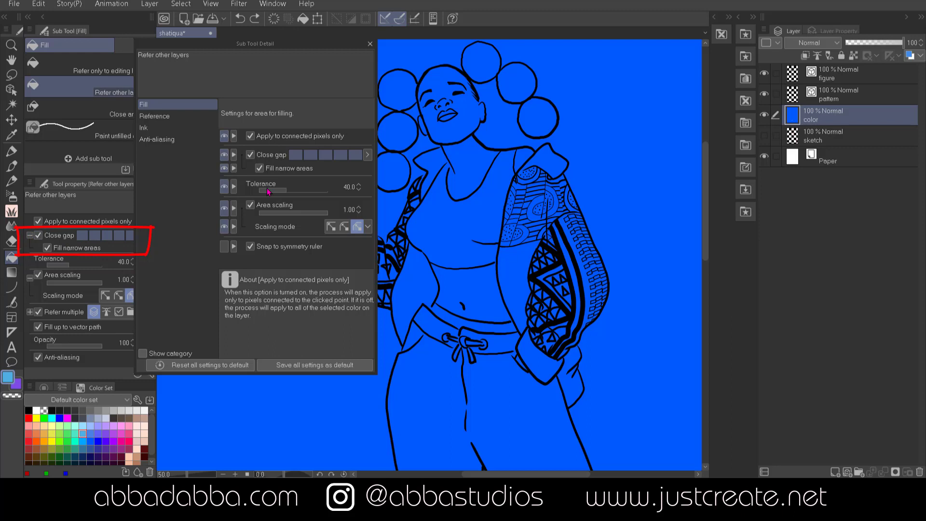
pyautogui.click(370, 44)
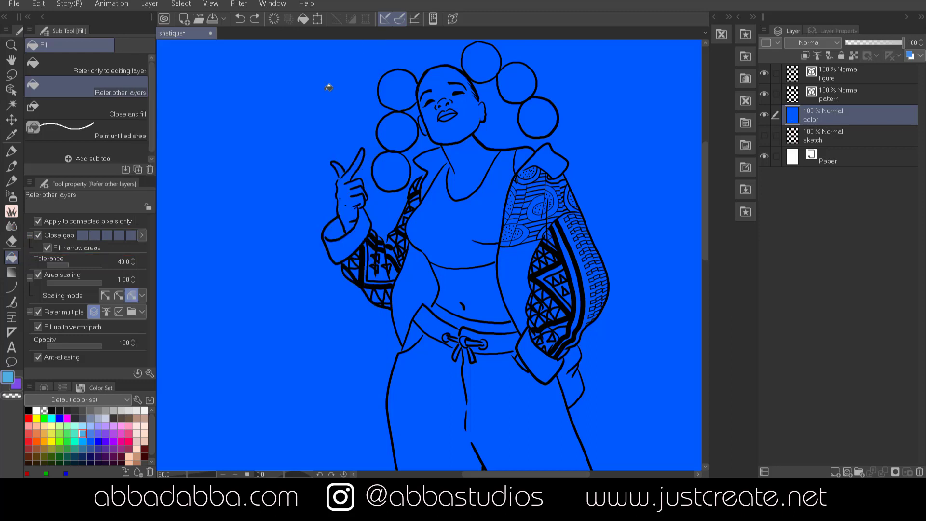
pyautogui.click(527, 230)
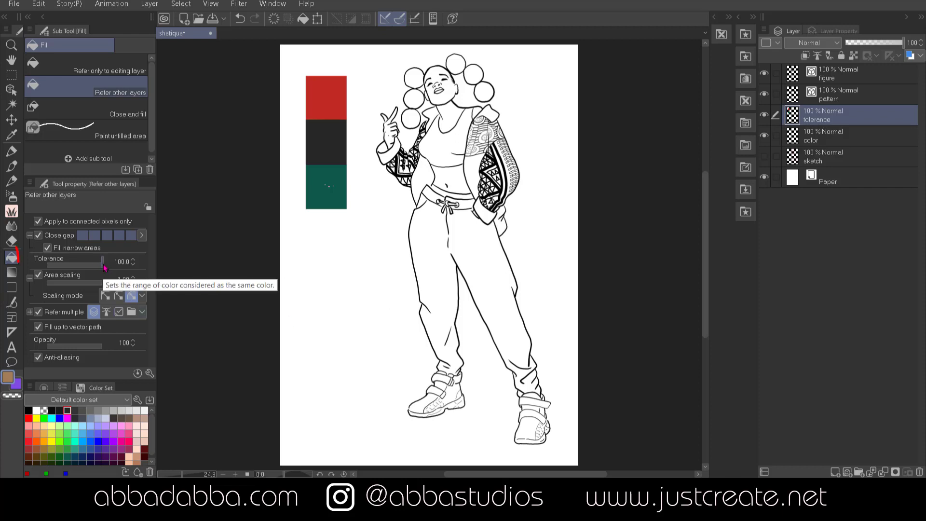
# Set the fill Tolerance to 8.7 and fill the dark green swatch on the tolerance layer with red (RGB 199, 51, 41)
pyautogui.moveTo(105, 268); pyautogui.dragTo(53, 271)
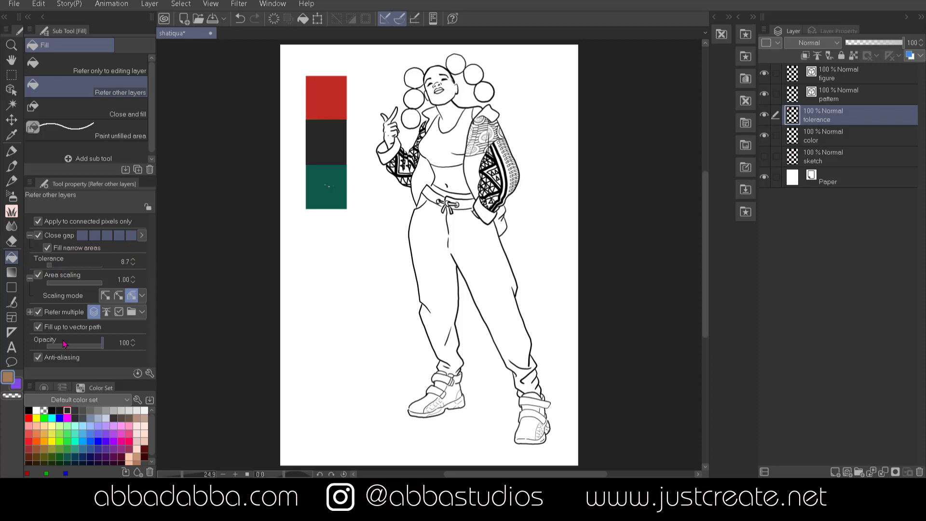
pyautogui.click(44, 388)
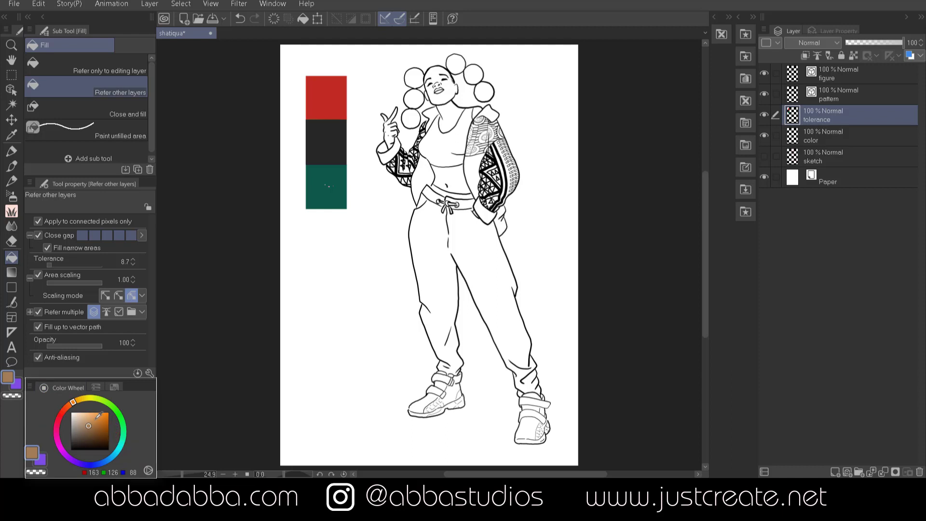
pyautogui.click(62, 414)
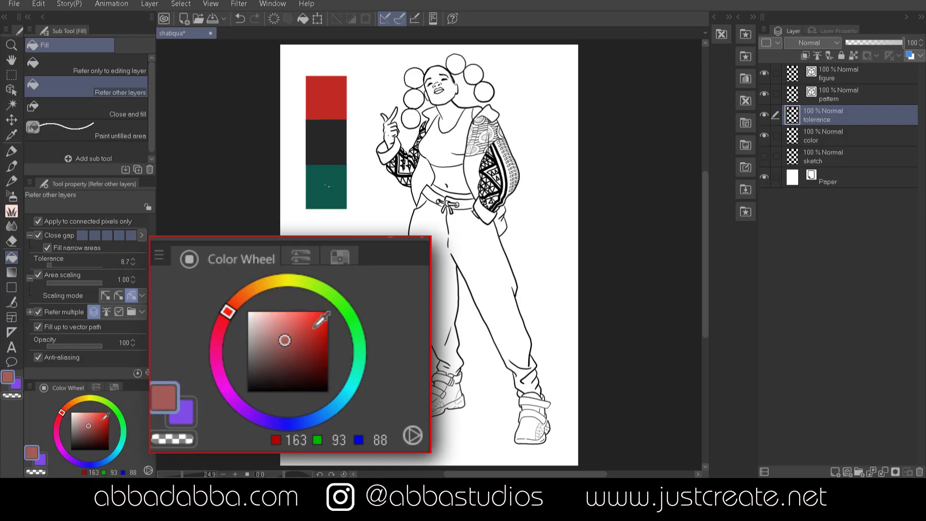
pyautogui.click(101, 421)
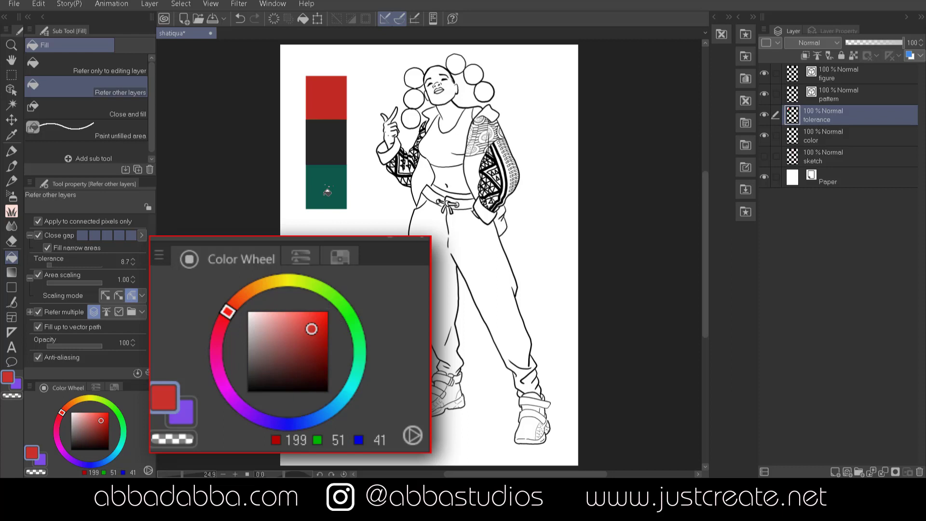
pyautogui.click(327, 186)
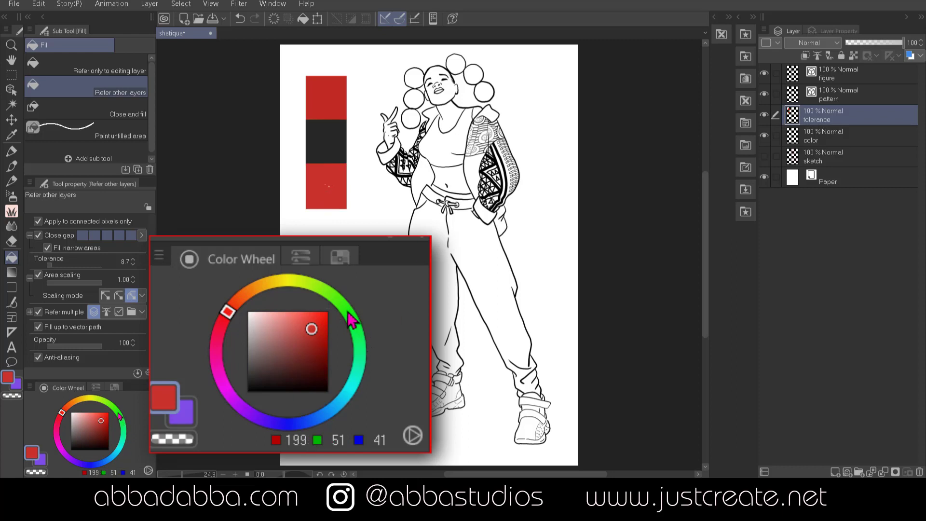
# Fill the dark grey middle swatch with green (RGB 56, 199, 41)
pyautogui.click(119, 415)
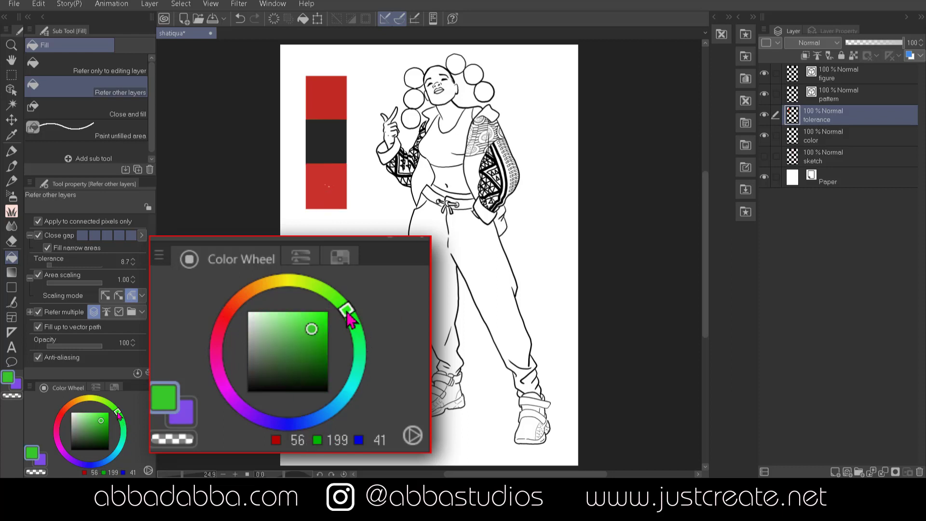
pyautogui.click(323, 142)
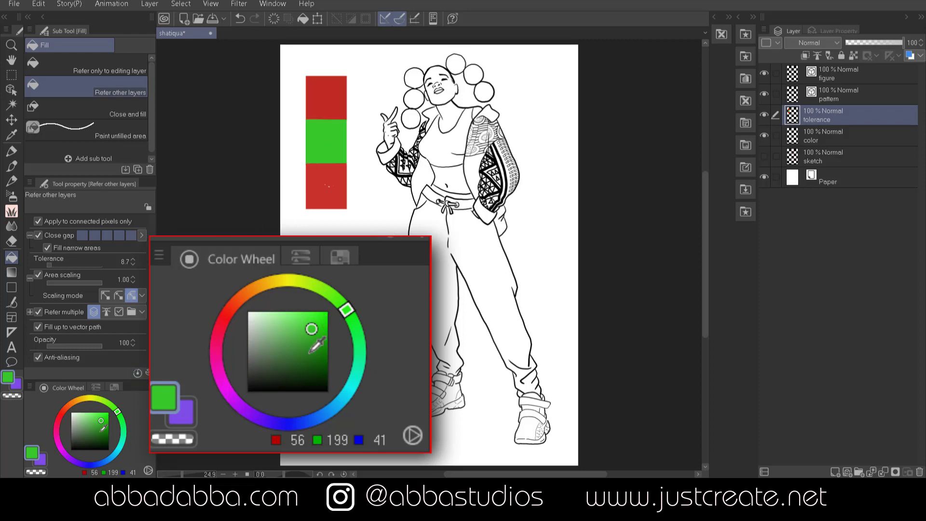
# Fill the red upper swatch with blue (RGB 41, 48, 199)
pyautogui.click(92, 464)
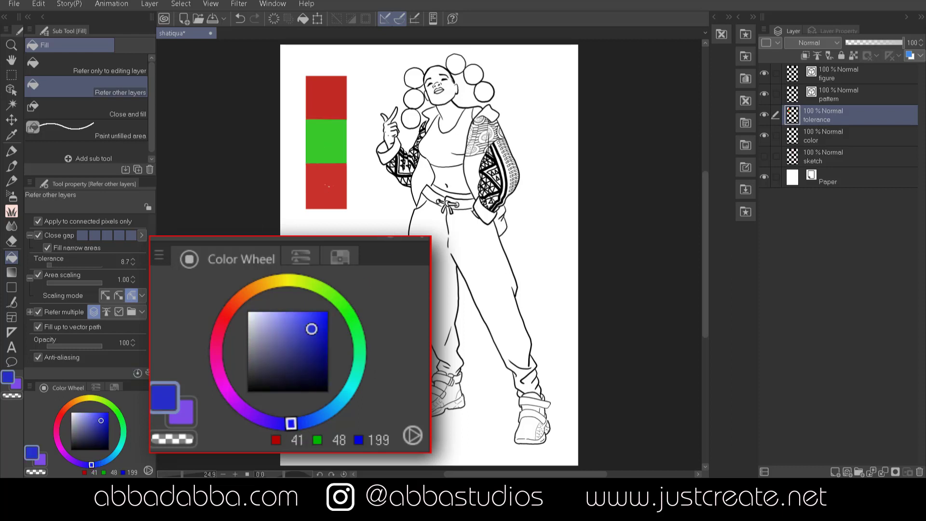
pyautogui.click(328, 95)
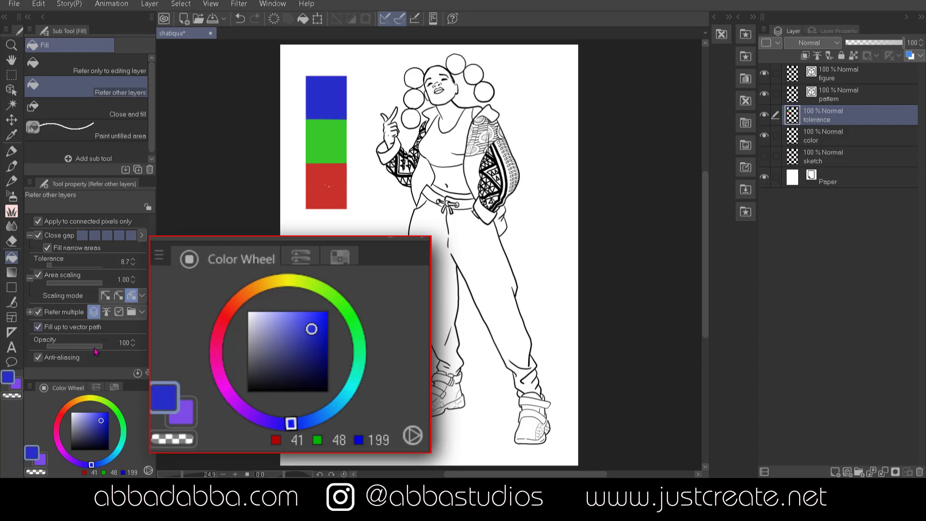
# Set the drawing colour to brown (RGB 157, 124, 82) and test-fill each of the three swatches, undoing every fill
pyautogui.click(75, 402)
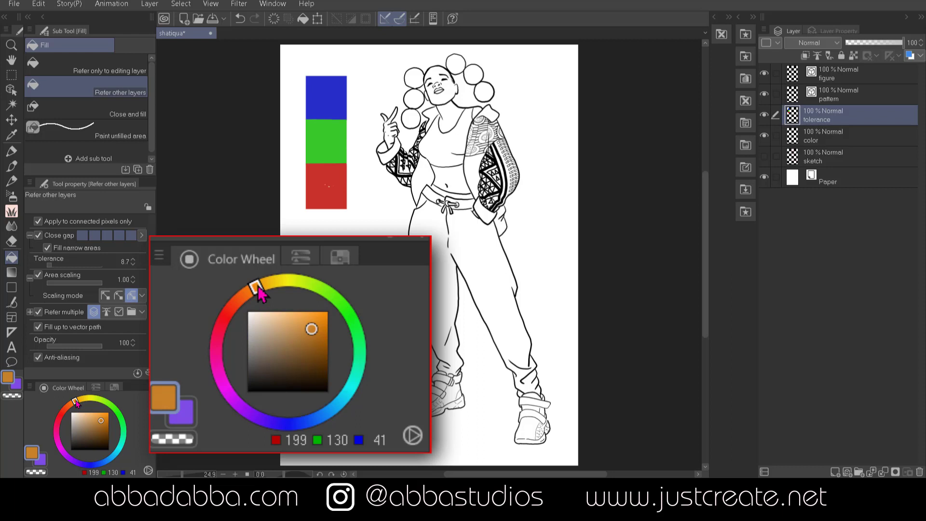
pyautogui.click(89, 426)
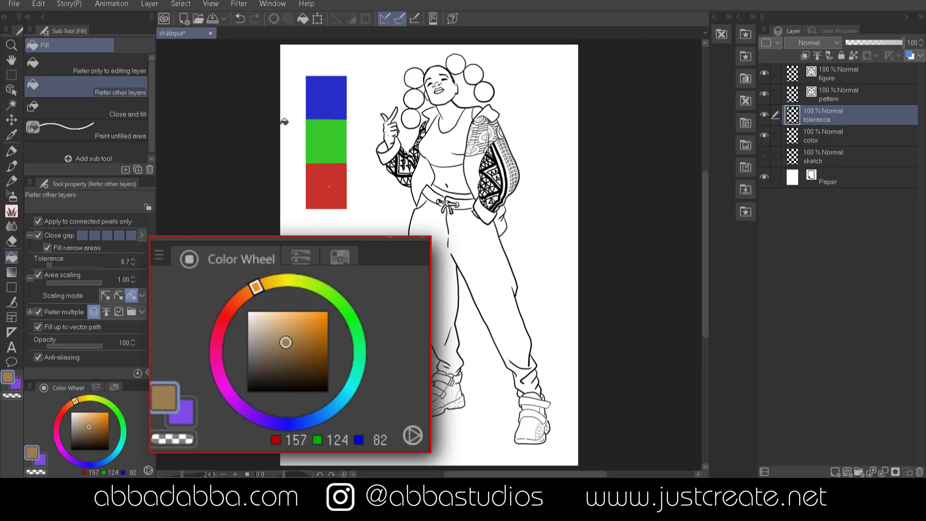
pyautogui.click(323, 88)
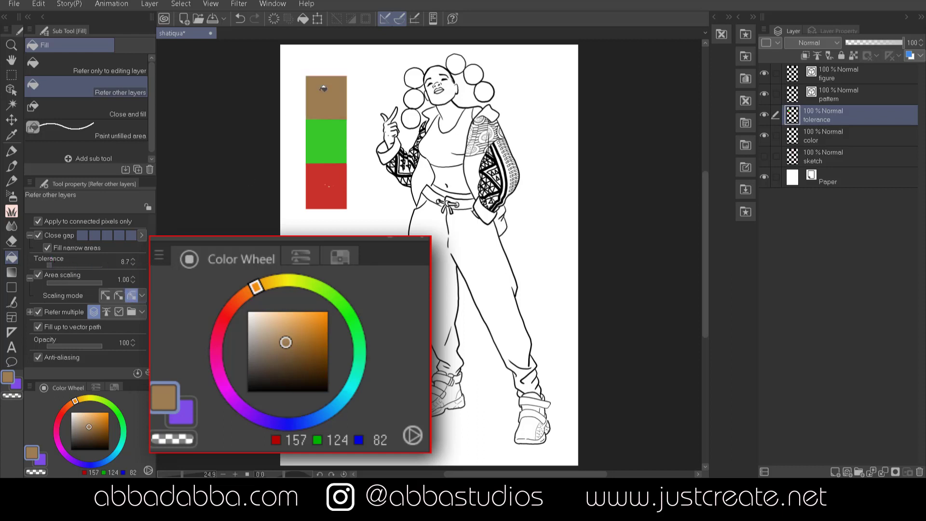
pyautogui.hotkey('ctrl', 'z')
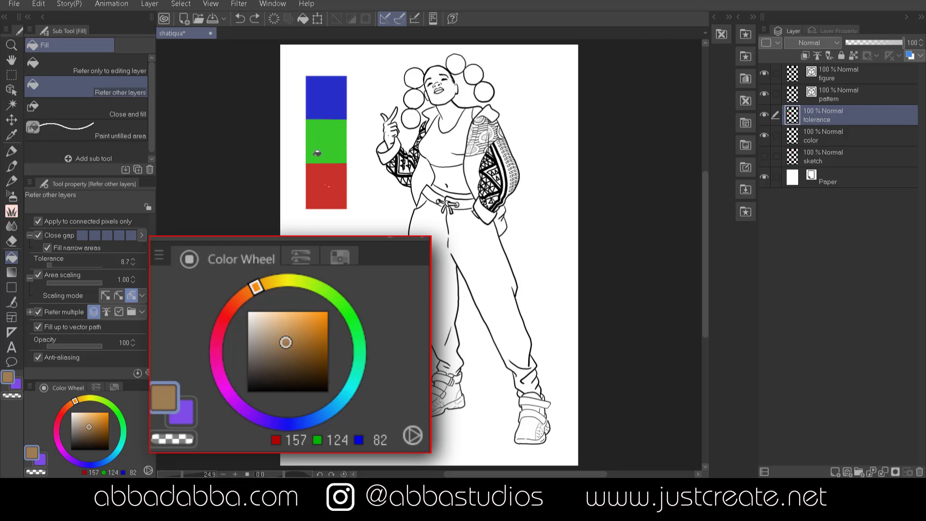
pyautogui.click(317, 140)
pyautogui.hotkey('ctrl', 'z')
pyautogui.click(336, 191)
pyautogui.hotkey('ctrl', 'z')
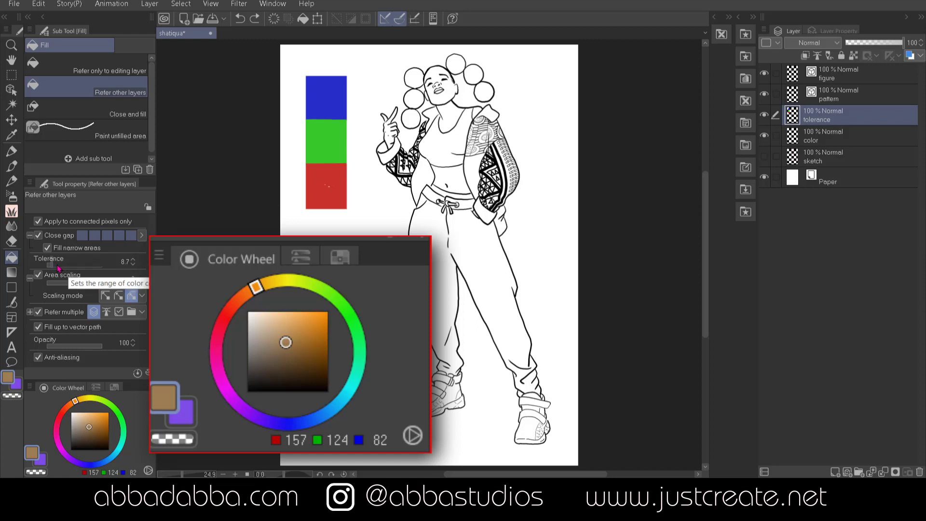
# Raise the fill Tolerance to 100 and fill the blue swatch with brown
pyautogui.moveTo(53, 266); pyautogui.dragTo(110, 269)
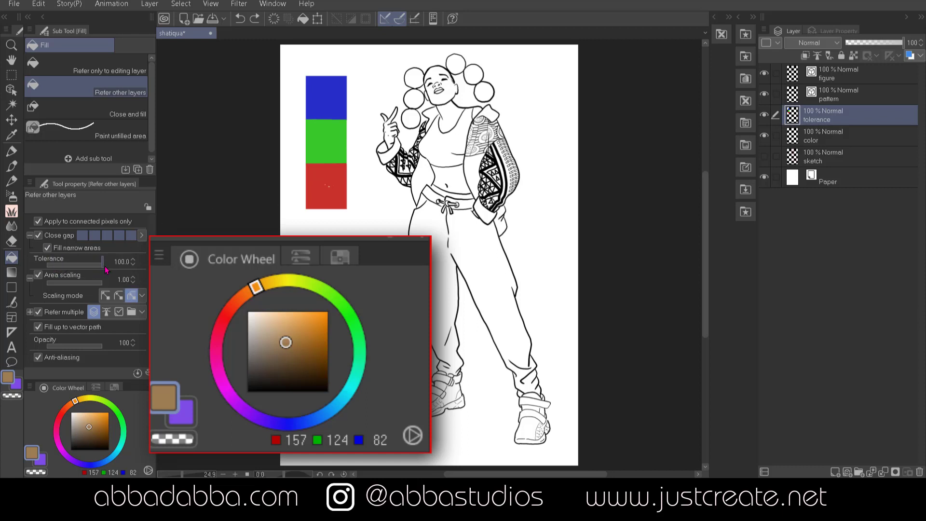
pyautogui.click(331, 88)
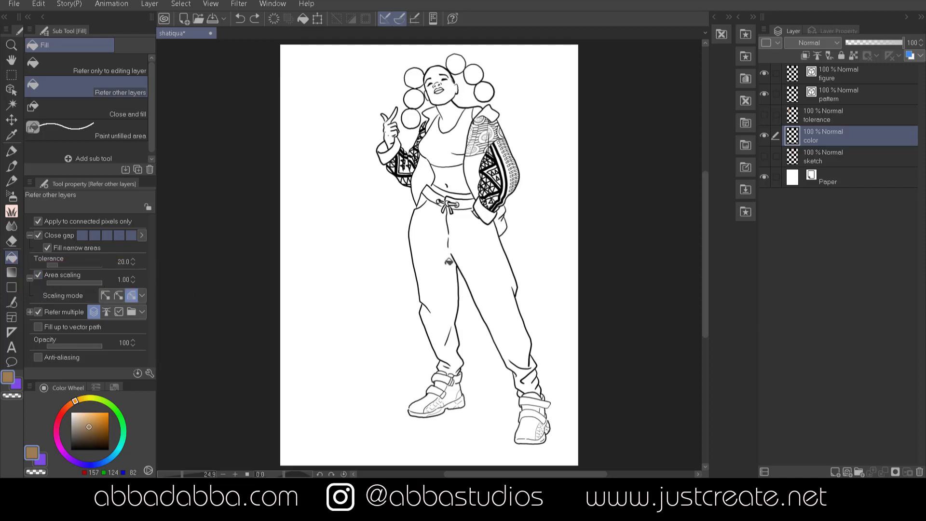
# Test the brown trouser fill on the color layer, then at Tolerance 100 with Fill up to vector path enabled, and undo each fill
pyautogui.click(440, 256)
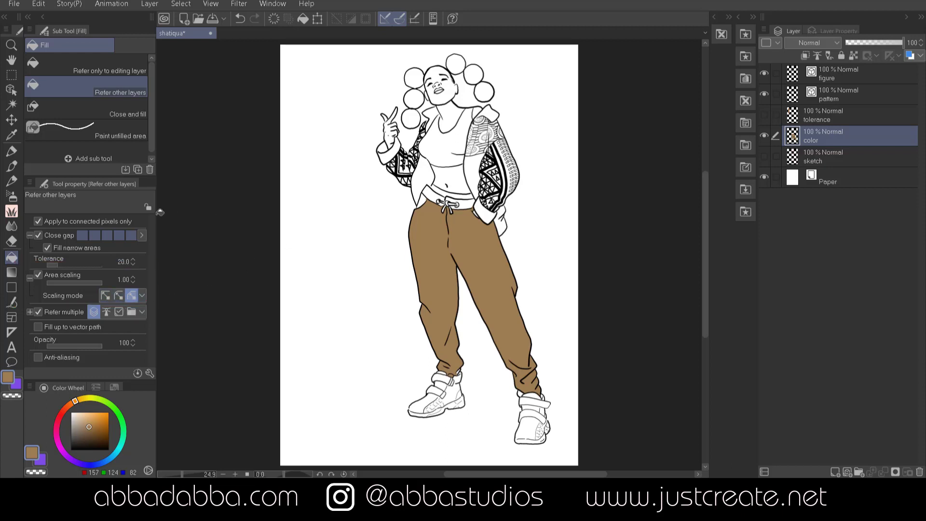
pyautogui.hotkey('ctrl', 'z')
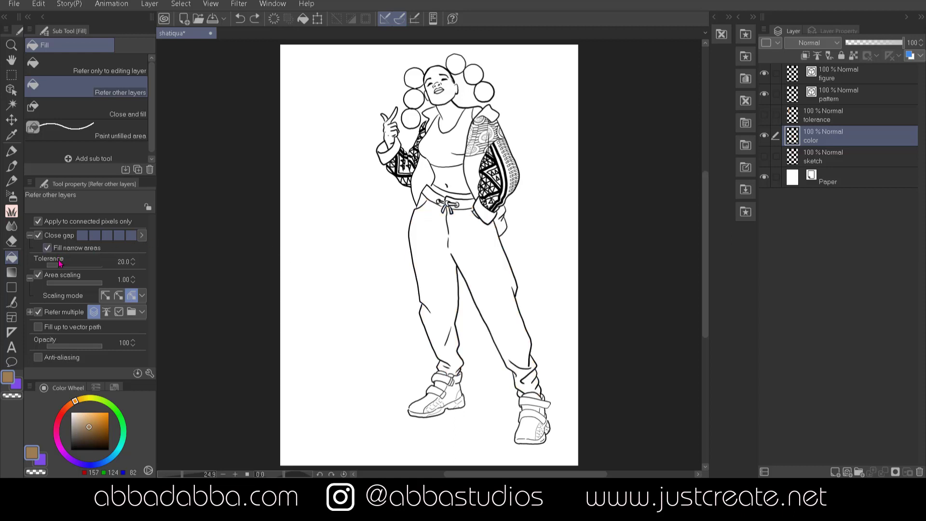
pyautogui.moveTo(60, 263); pyautogui.dragTo(115, 274)
pyautogui.click(436, 258)
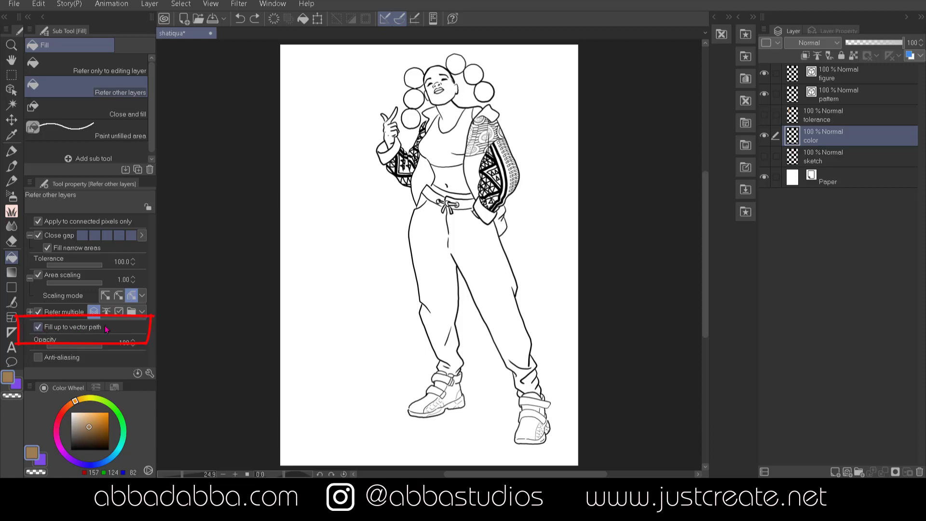
pyautogui.click(438, 249)
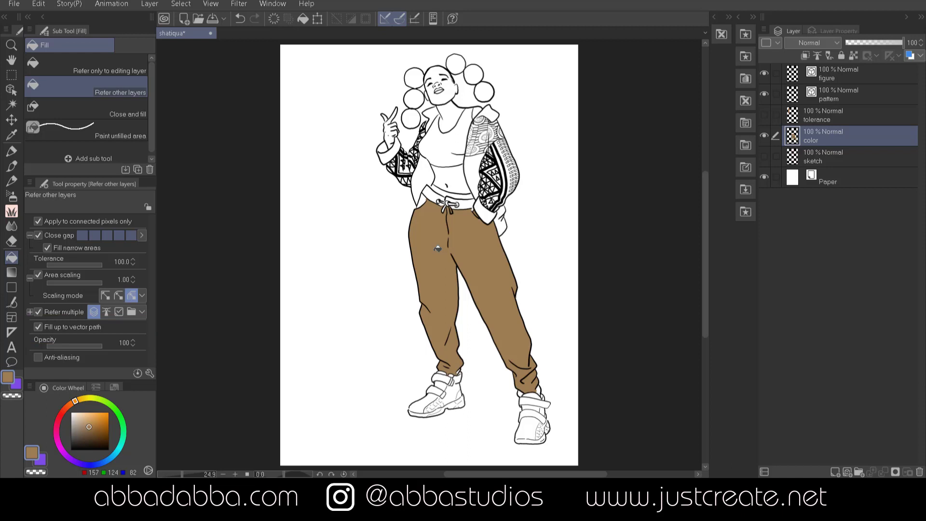
pyautogui.hotkey('ctrl', 'z')
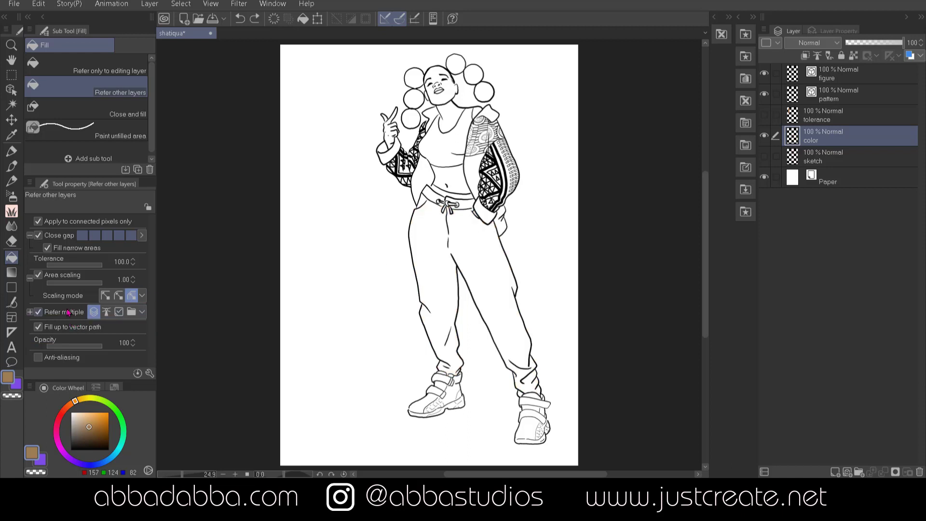
# Disable Fill up to vector path, set Tolerance to 18.3 and Area scaling to 0.34, and test-fill the trousers, undoing the fill
pyautogui.click(38, 327)
pyautogui.moveTo(103, 267); pyautogui.dragTo(83, 283)
pyautogui.click(439, 251)
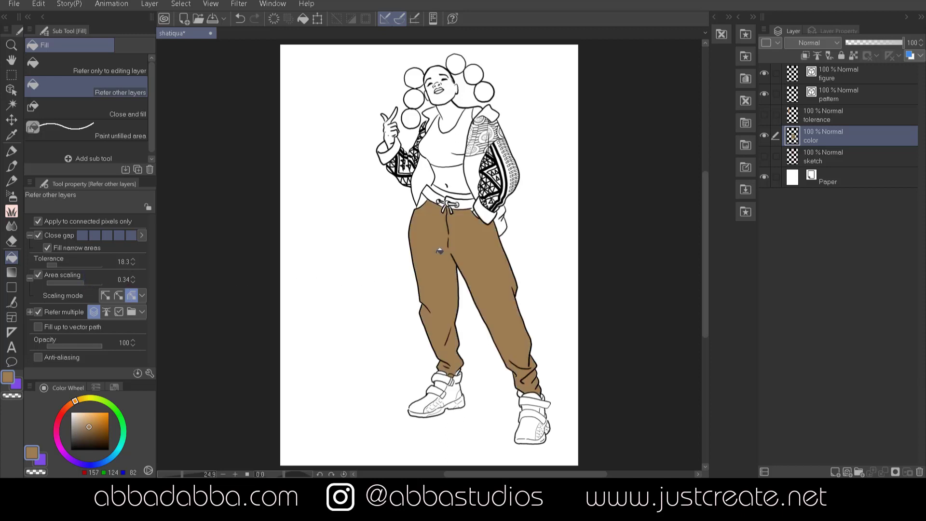
pyautogui.hotkey('ctrl', 'z')
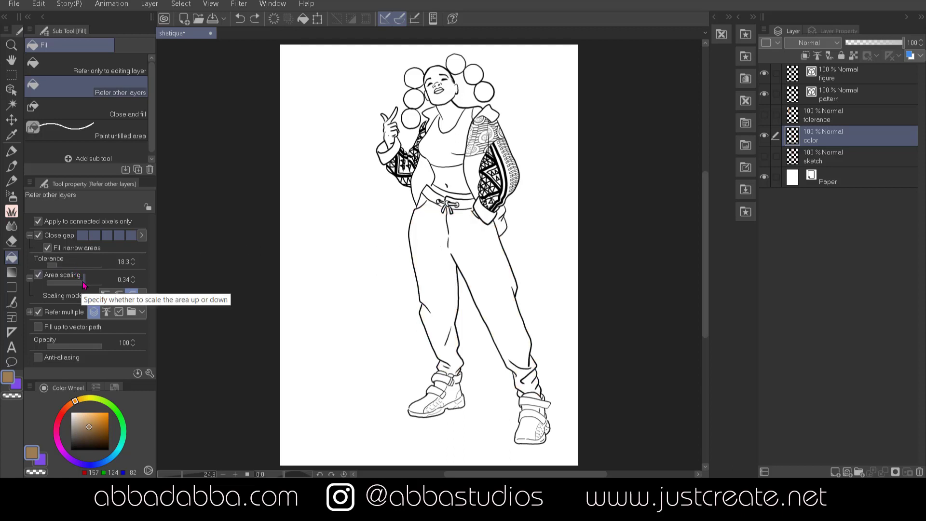
# Set Area scaling to -0.65 and test the brown fill on the trousers, undoing it
pyautogui.moveTo(83, 285); pyautogui.dragTo(57, 288)
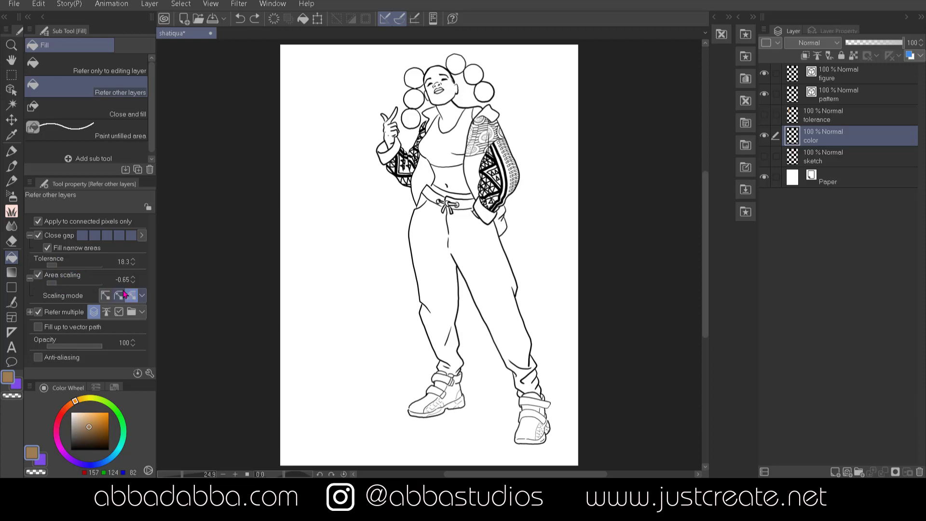
pyautogui.click(430, 251)
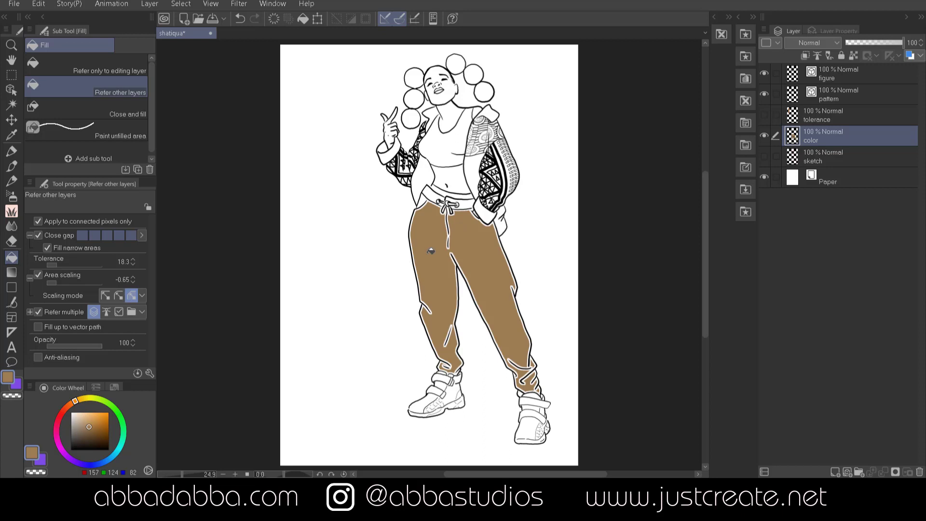
pyautogui.hotkey('ctrl', 'z')
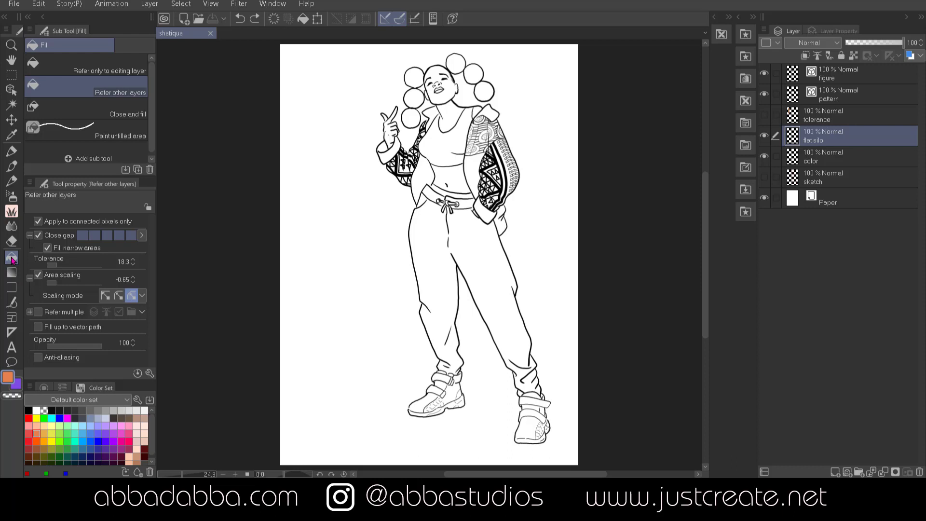
# Switch to the Close and fill sub tool and review its Target color options, keeping Area surrounded by black
pyautogui.click(87, 115)
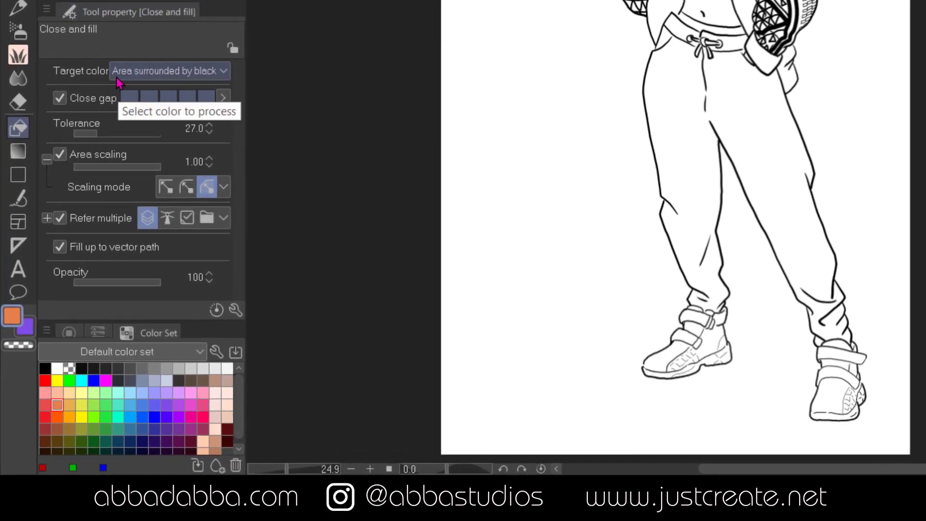
pyautogui.click(225, 74)
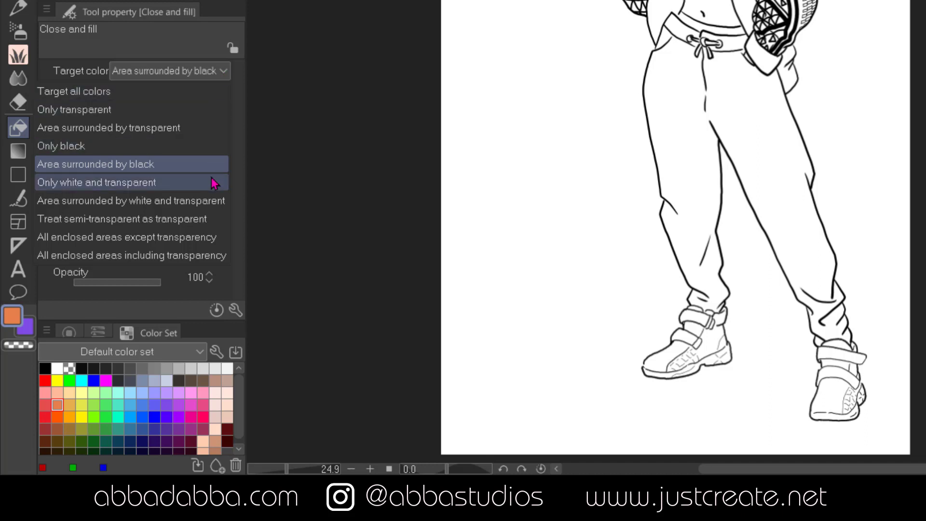
pyautogui.click(245, 74)
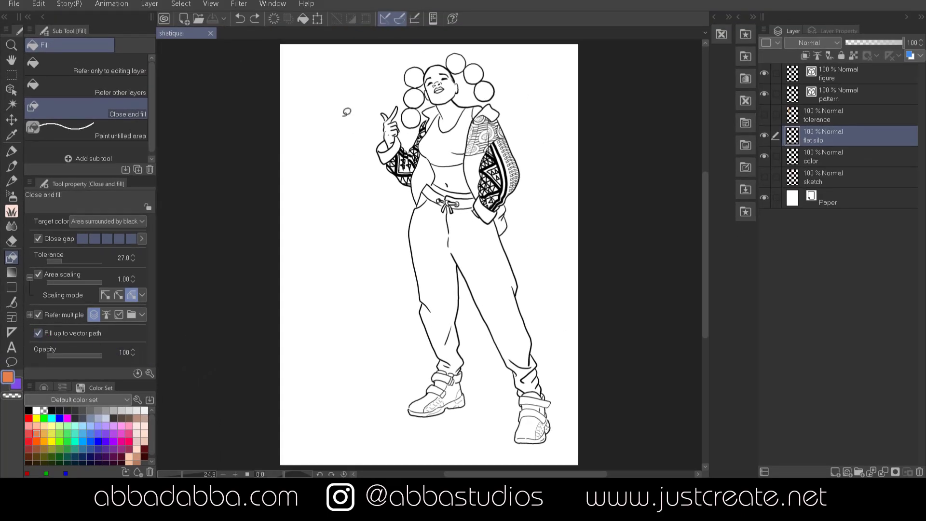
# Test the orange Close and fill around the whole figure, undo it, and repeat it with Close gap one level lower
pyautogui.moveTo(344, 116)
pyautogui.mouseDown()
pyautogui.moveTo(386, 66)
pyautogui.moveTo(448, 48)
pyautogui.moveTo(515, 76)
pyautogui.moveTo(545, 119)
pyautogui.moveTo(557, 199)
pyautogui.moveTo(561, 455)
pyautogui.moveTo(419, 450)
pyautogui.moveTo(383, 437)
pyautogui.moveTo(349, 97)
pyautogui.mouseUp()
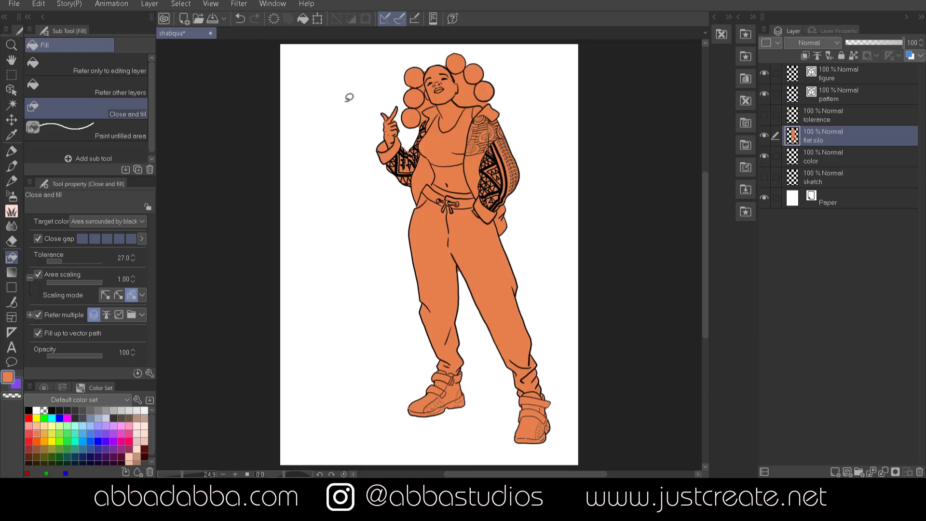
pyautogui.hotkey('ctrl', 'z')
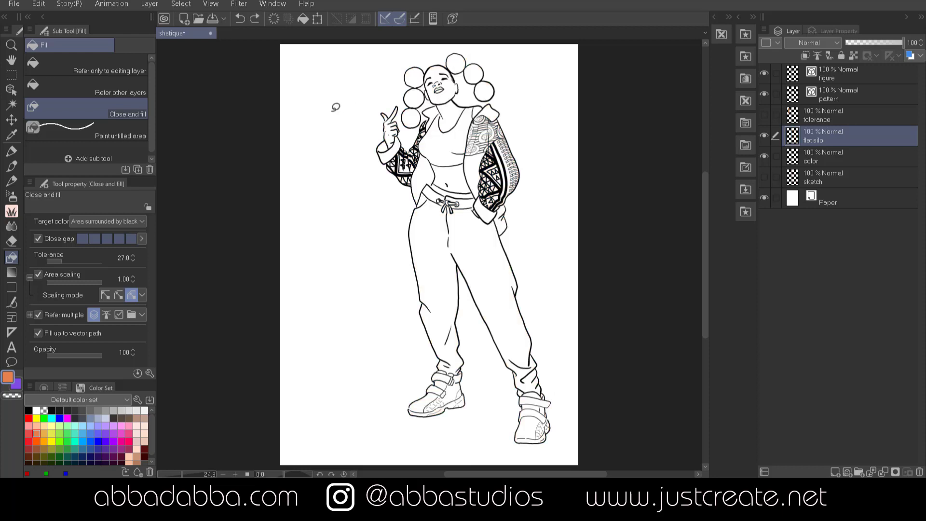
pyautogui.click(120, 242)
pyautogui.moveTo(366, 222)
pyautogui.mouseDown()
pyautogui.moveTo(356, 114)
pyautogui.moveTo(364, 80)
pyautogui.moveTo(382, 62)
pyautogui.moveTo(440, 40)
pyautogui.moveTo(501, 63)
pyautogui.moveTo(529, 85)
pyautogui.moveTo(562, 156)
pyautogui.moveTo(573, 235)
pyautogui.moveTo(560, 444)
pyautogui.moveTo(477, 455)
pyautogui.moveTo(423, 444)
pyautogui.moveTo(391, 420)
pyautogui.moveTo(370, 217)
pyautogui.mouseUp()
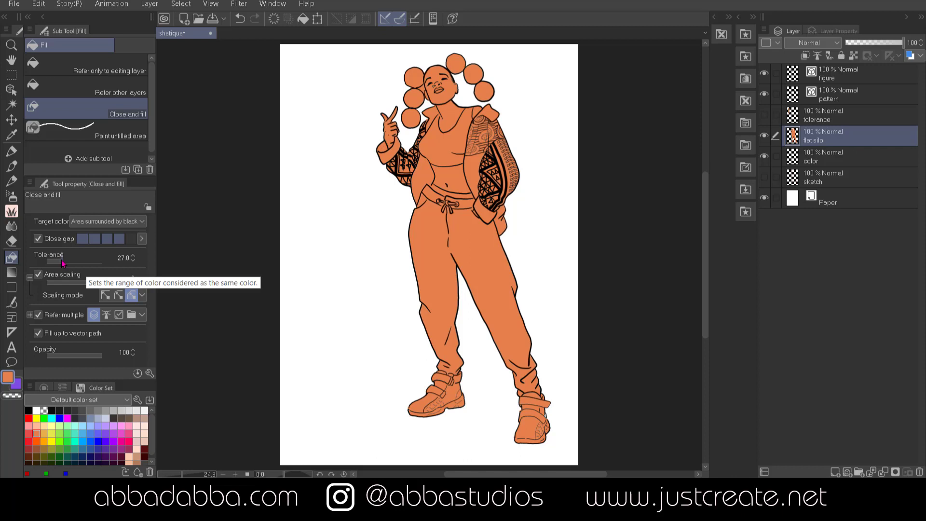
# Set Tolerance to 56.5, undo the orange fill, and test Close and fill around the figure again, undoing that fill too
pyautogui.moveTo(64, 263); pyautogui.dragTo(104, 261)
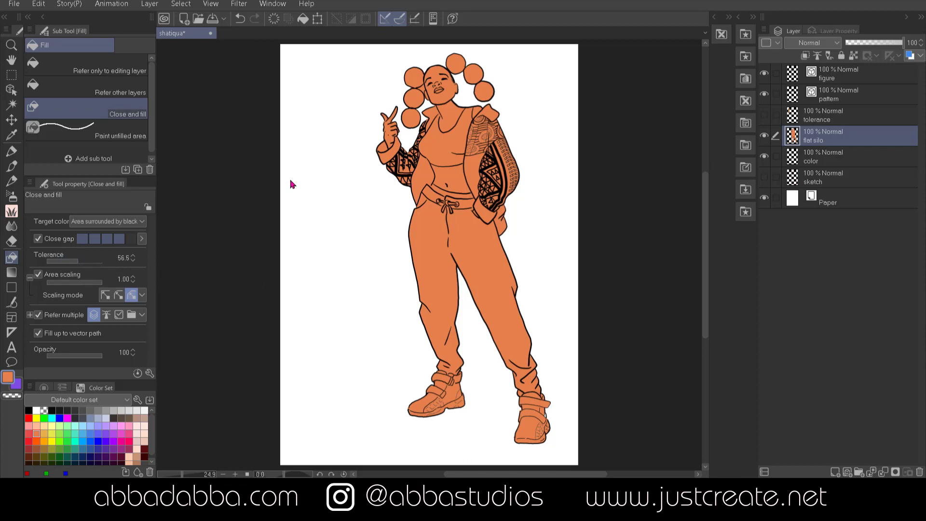
pyautogui.hotkey('ctrl', 'z')
pyautogui.moveTo(359, 117)
pyautogui.mouseDown()
pyautogui.moveTo(404, 60)
pyautogui.moveTo(457, 40)
pyautogui.moveTo(503, 56)
pyautogui.moveTo(554, 118)
pyautogui.moveTo(566, 283)
pyautogui.moveTo(561, 448)
pyautogui.moveTo(477, 460)
pyautogui.moveTo(424, 452)
pyautogui.moveTo(397, 424)
pyautogui.moveTo(359, 343)
pyautogui.moveTo(346, 258)
pyautogui.moveTo(361, 150)
pyautogui.mouseUp()
pyautogui.hotkey('ctrl', 'z')
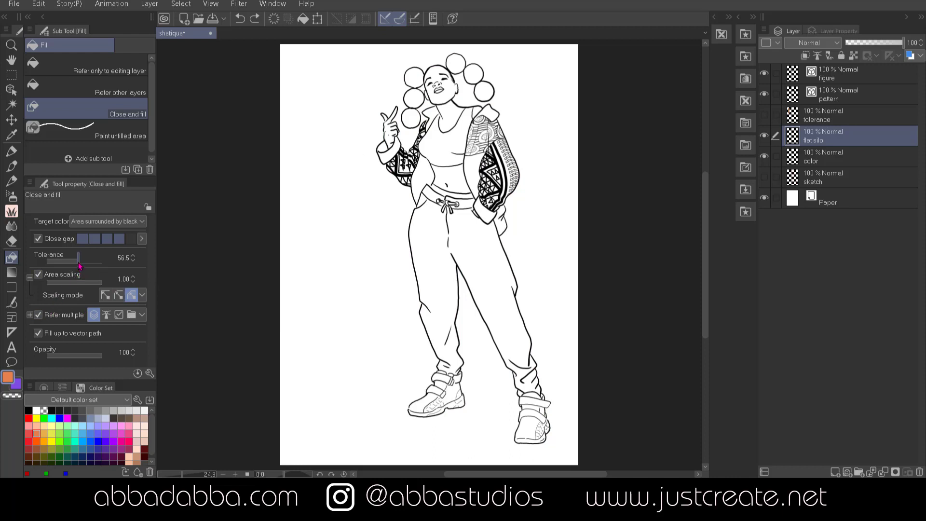
# Set Tolerance to 100 and fill the whole figure with orange on the flat silo layer by enclosing it
pyautogui.moveTo(79, 261); pyautogui.dragTo(104, 261)
pyautogui.moveTo(577, 391)
pyautogui.mouseDown()
pyautogui.moveTo(548, 468)
pyautogui.moveTo(468, 464)
pyautogui.moveTo(395, 430)
pyautogui.moveTo(371, 386)
pyautogui.moveTo(355, 196)
pyautogui.moveTo(355, 112)
pyautogui.moveTo(366, 59)
pyautogui.moveTo(382, 40)
pyautogui.moveTo(415, 31)
pyautogui.moveTo(470, 56)
pyautogui.moveTo(546, 147)
pyautogui.moveTo(575, 259)
pyautogui.moveTo(572, 448)
pyautogui.mouseUp()
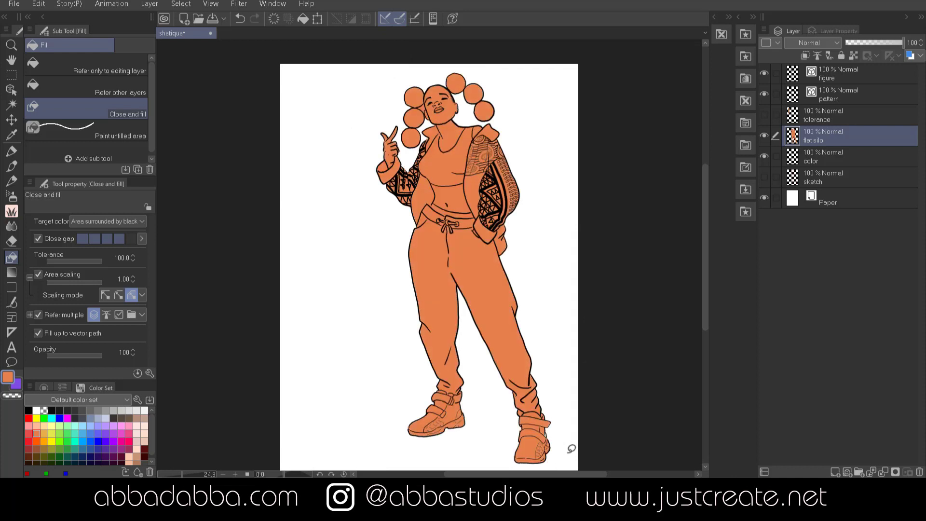
# Auto-select the unwanted orange gap between the hair buns and the face and delete its fill
pyautogui.click(12, 104)
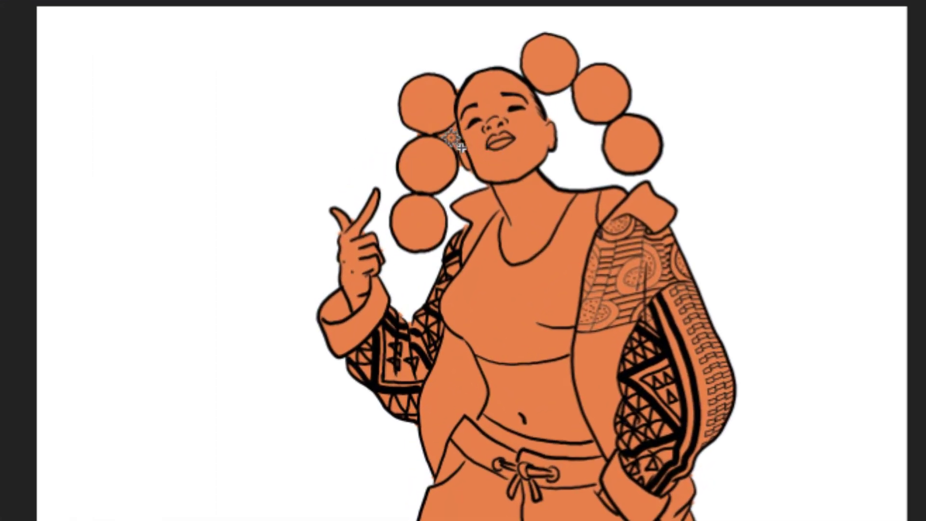
pyautogui.click(452, 139)
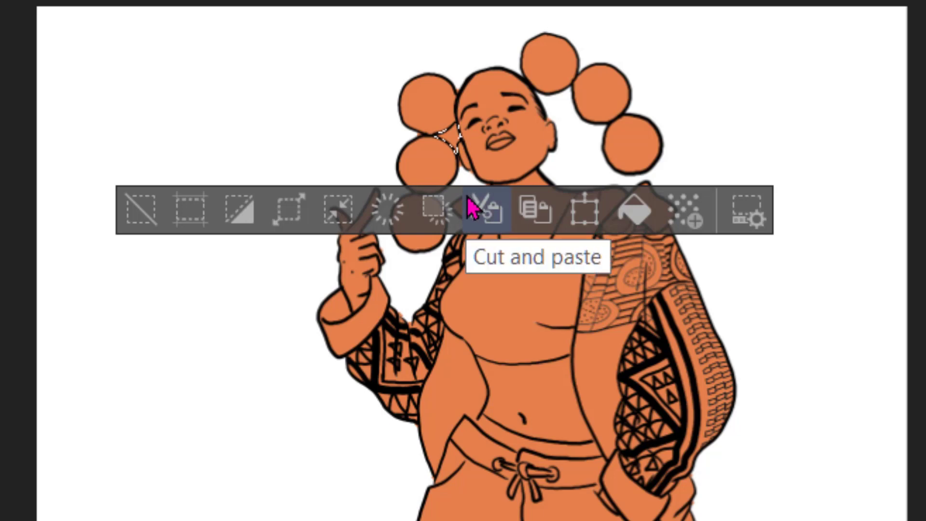
pyautogui.click(384, 209)
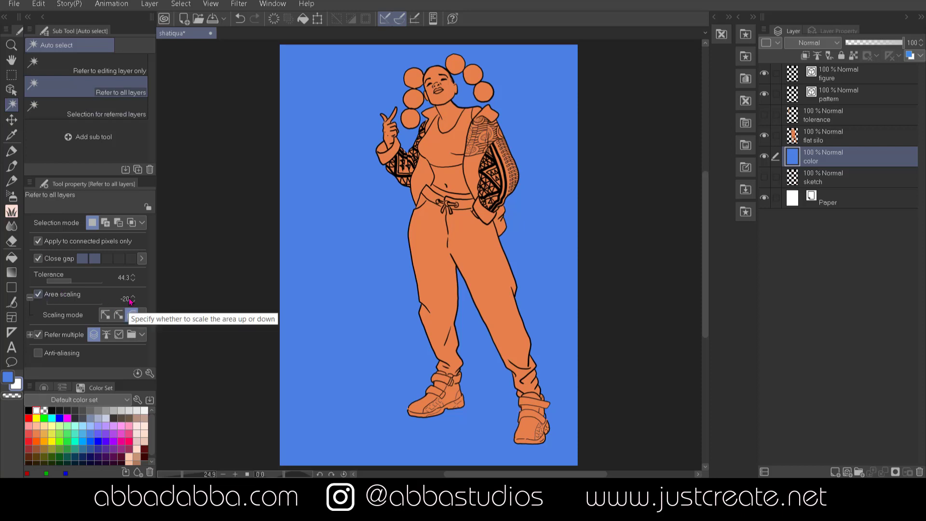
# Auto-select the blue background around the figure on the color layer and invert the selection
pyautogui.click(341, 281)
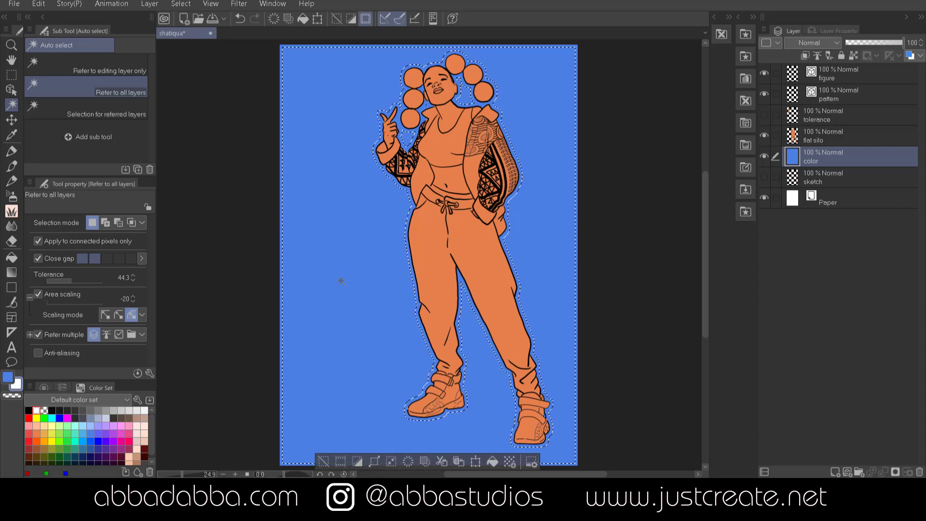
pyautogui.click(358, 462)
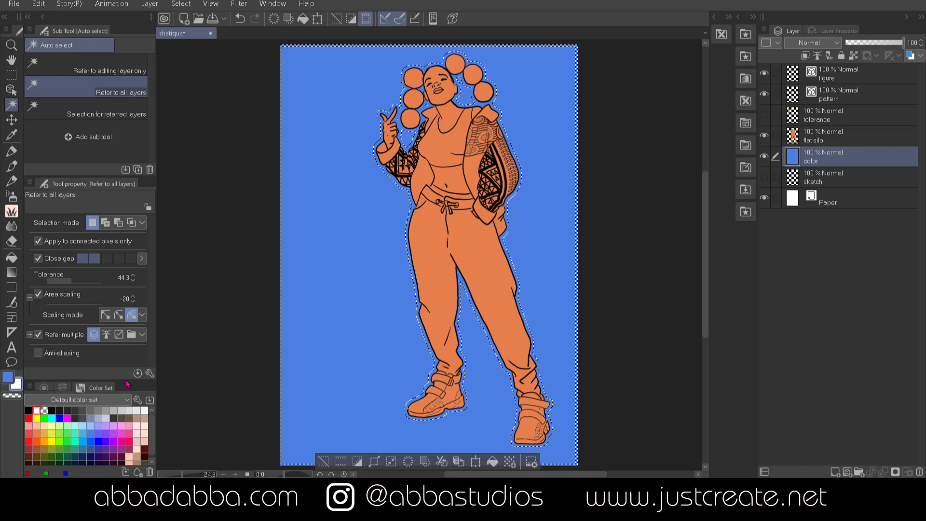
# Try a filled rectangle across the selected area around the figure on the color layer, deselect, and undo both actions
pyautogui.click(12, 286)
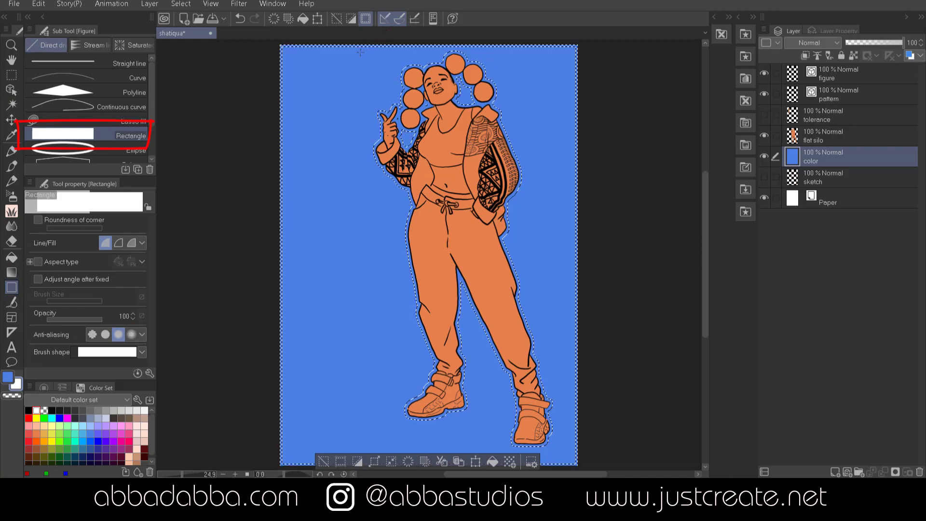
pyautogui.moveTo(404, 58); pyautogui.dragTo(559, 338)
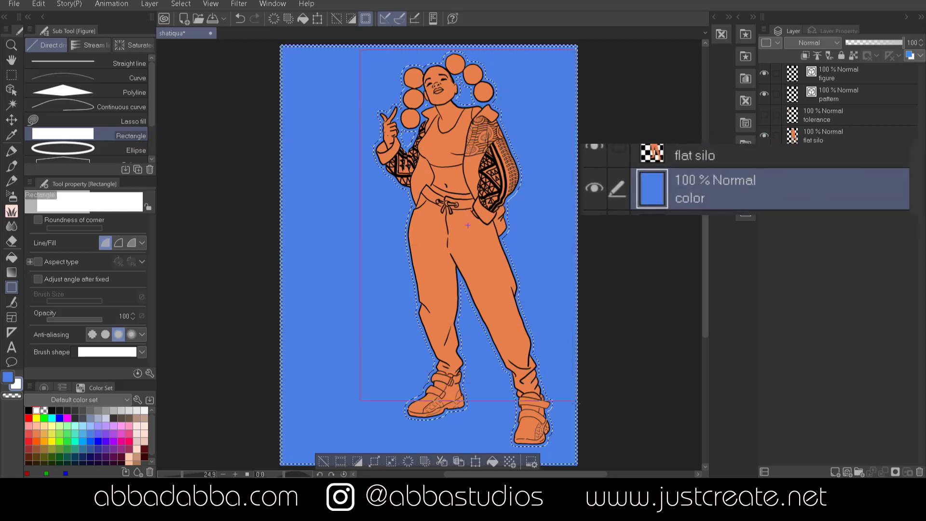
pyautogui.moveTo(564, 452); pyautogui.dragTo(564, 452)
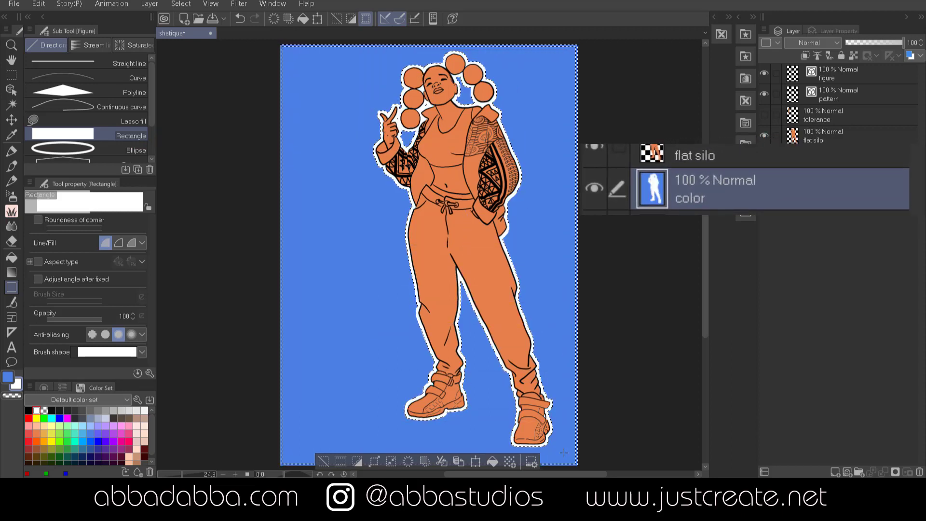
pyautogui.hotkey('ctrl', 'd')
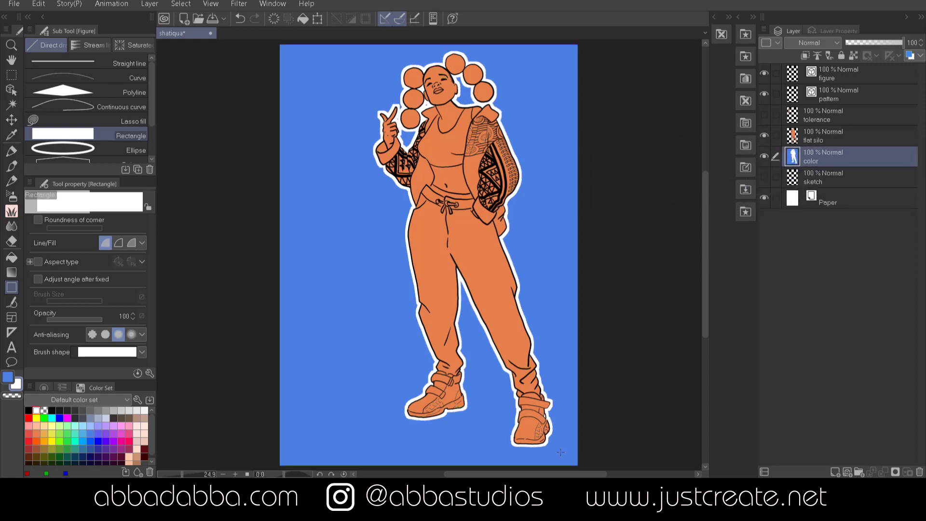
pyautogui.hotkey('ctrl', 'z')
pyautogui.hotkey('ctrl', 'z')
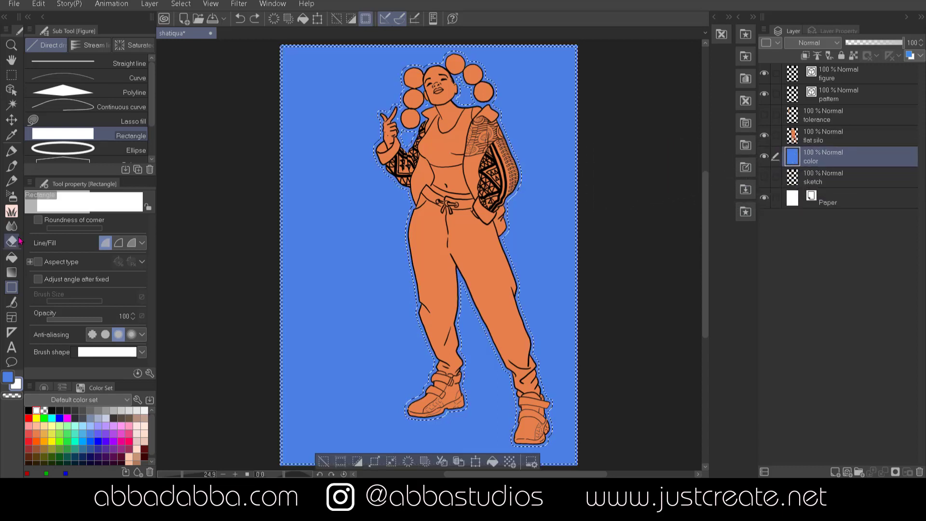
# Clear the selection, set the auto select Area scaling to 20, and select the blue background on the color layer
pyautogui.hotkey('ctrl', 'd')
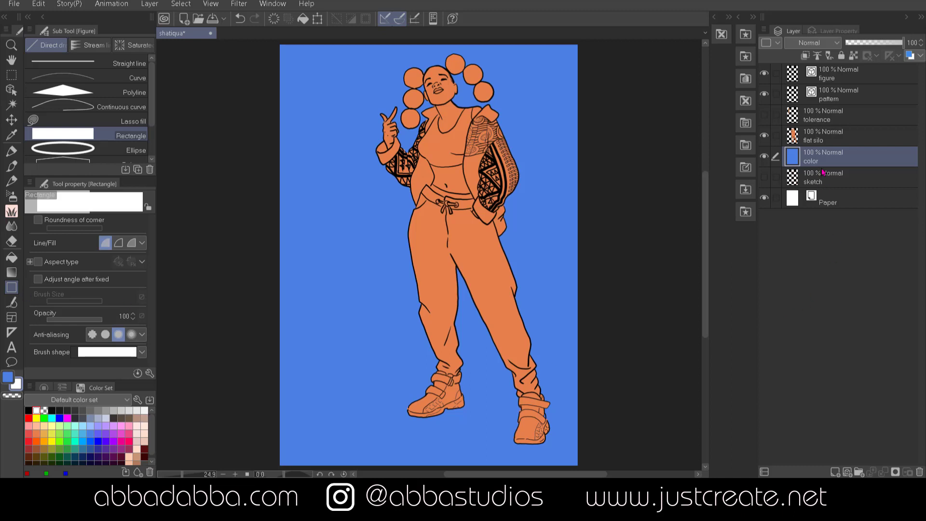
pyautogui.click(818, 140)
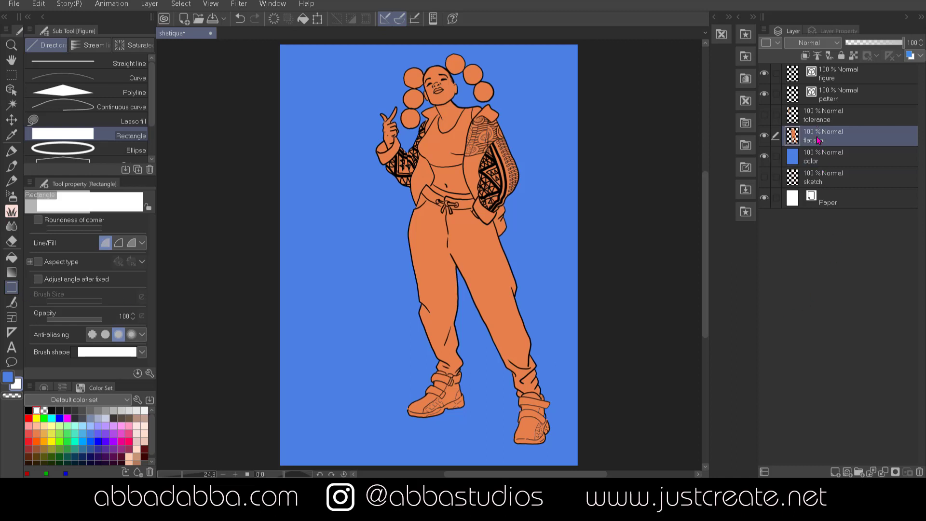
pyautogui.click(824, 154)
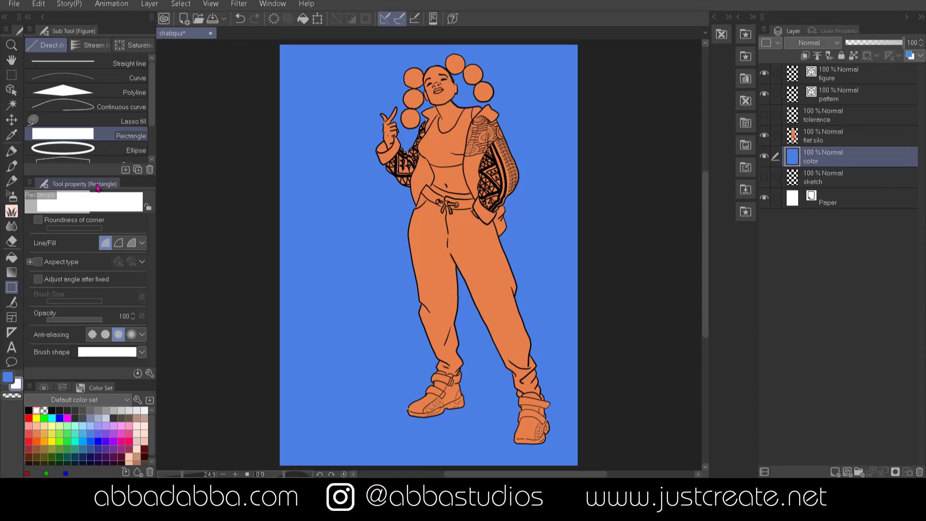
pyautogui.click(10, 107)
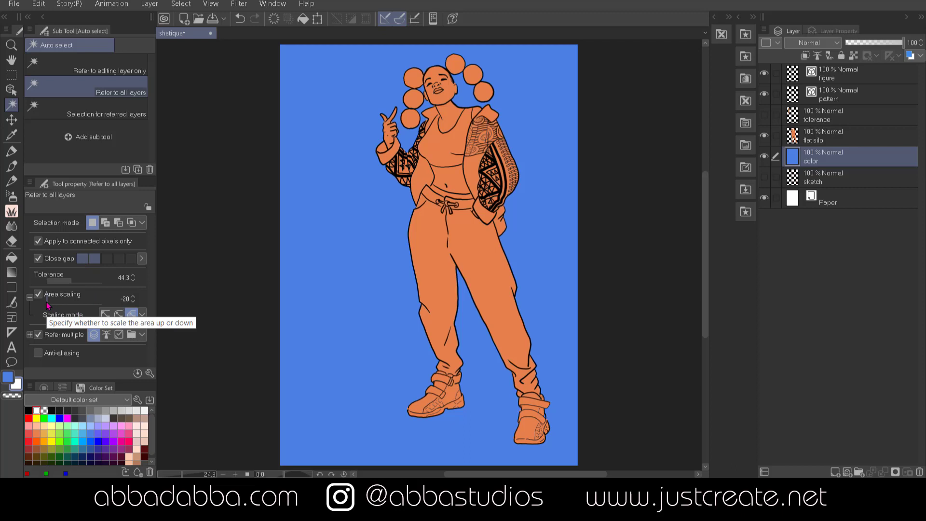
pyautogui.moveTo(47, 305); pyautogui.dragTo(109, 308)
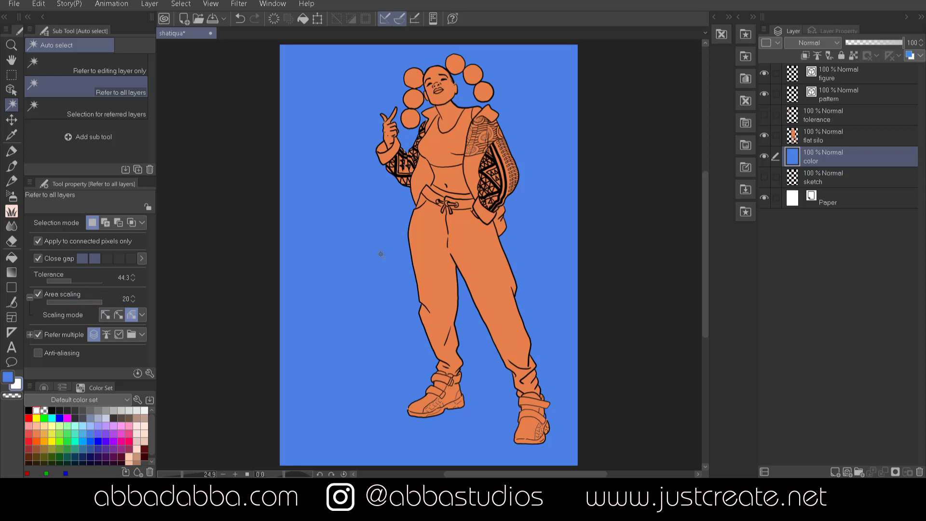
pyautogui.click(381, 254)
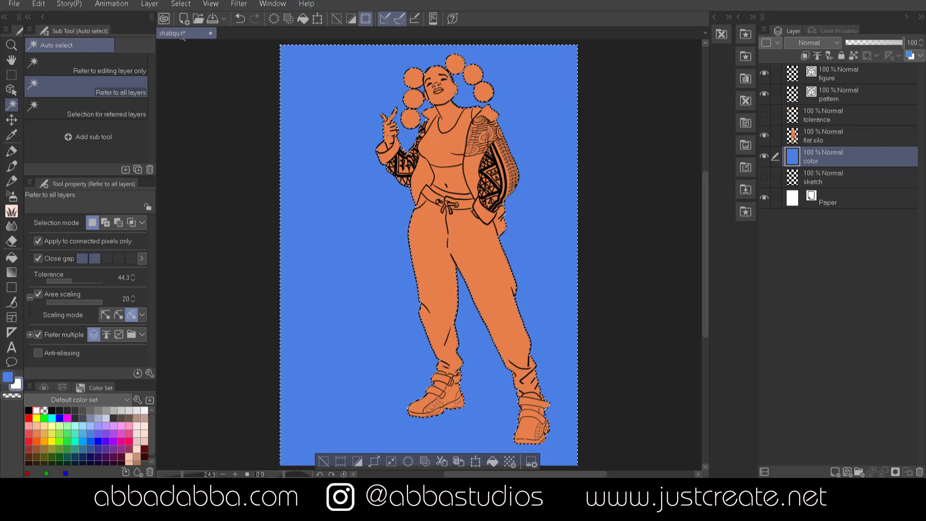
# Invert the selection to the figure, outline it with a 40 px line drawn on the border, and deselect
pyautogui.click(181, 4)
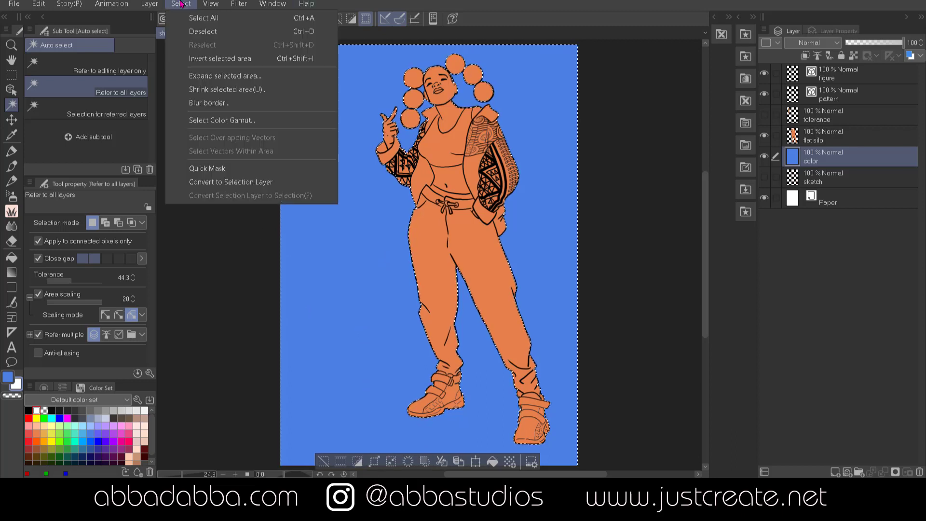
pyautogui.click(202, 59)
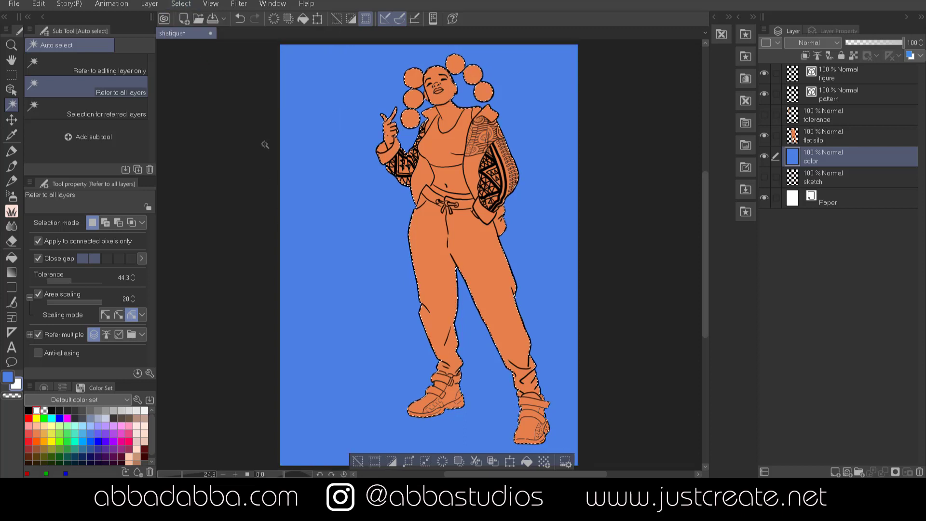
pyautogui.click(41, 7)
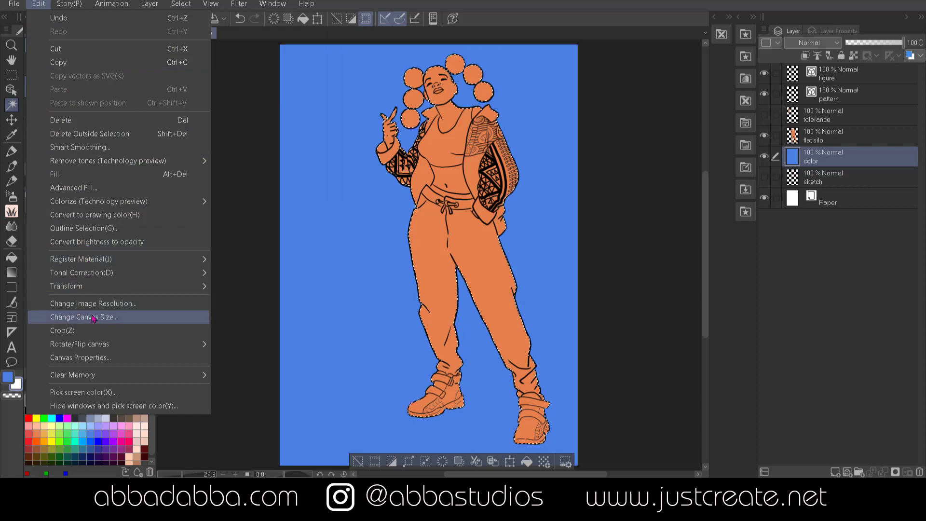
pyautogui.click(93, 228)
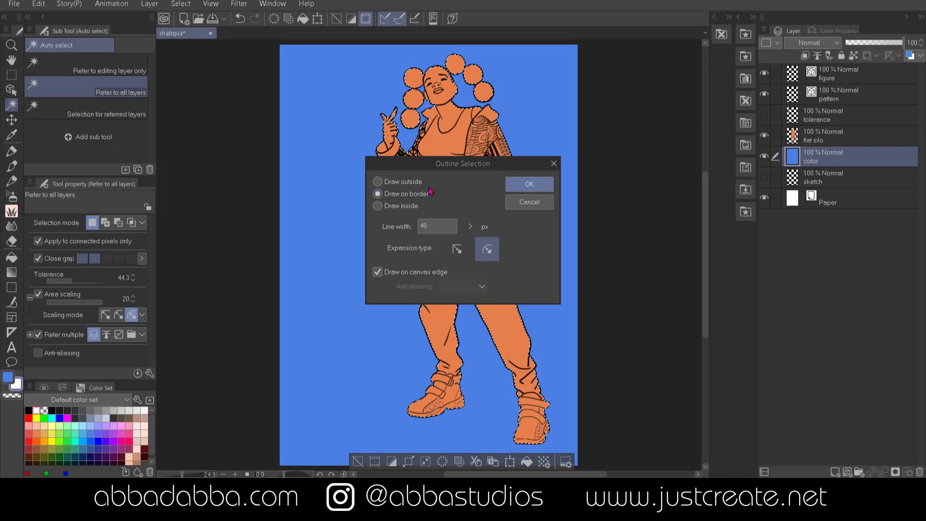
pyautogui.click(530, 185)
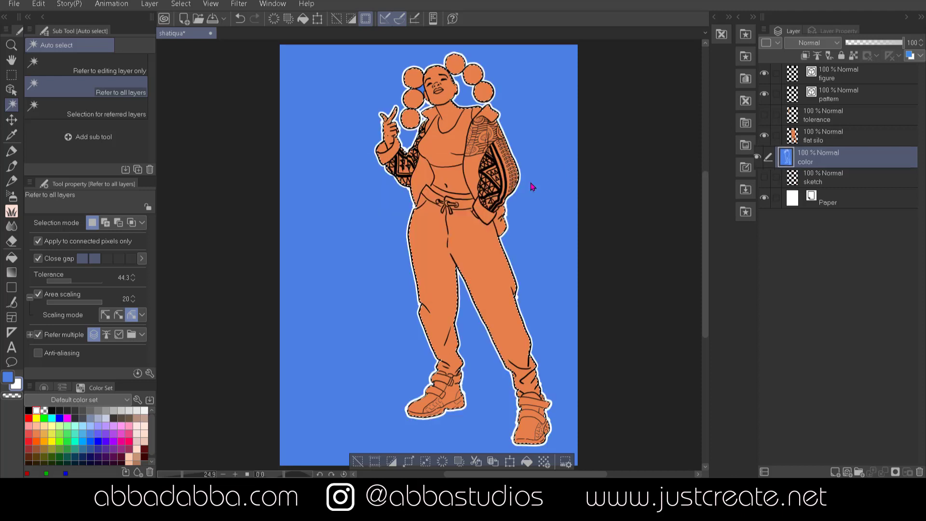
pyautogui.hotkey('ctrl', 'd')
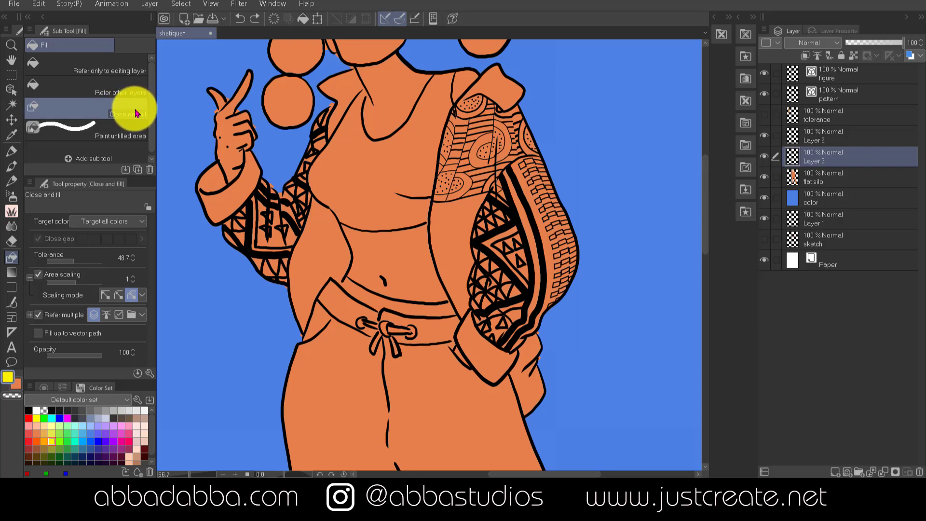
# Use Close and fill with Target all colors to fill both patterned jacket sleeves with yellow on Layer 3
pyautogui.click(143, 227)
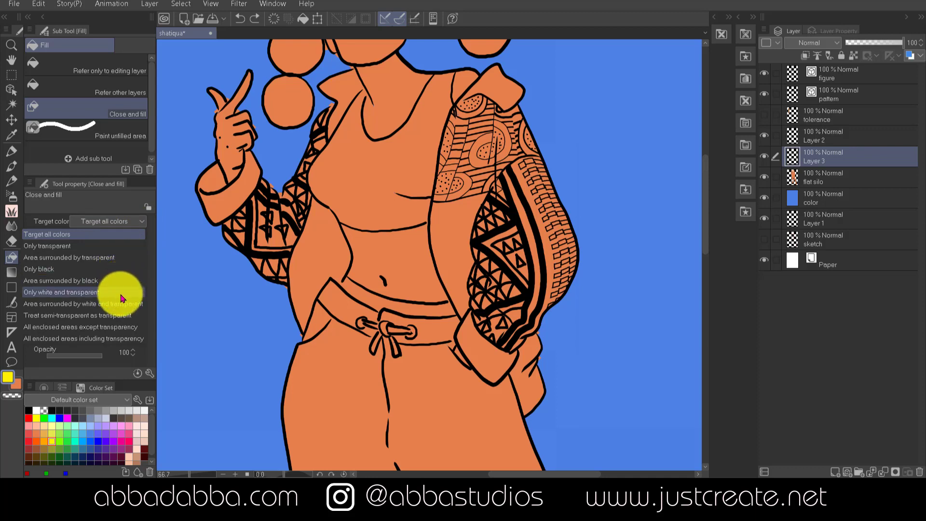
pyautogui.click(132, 222)
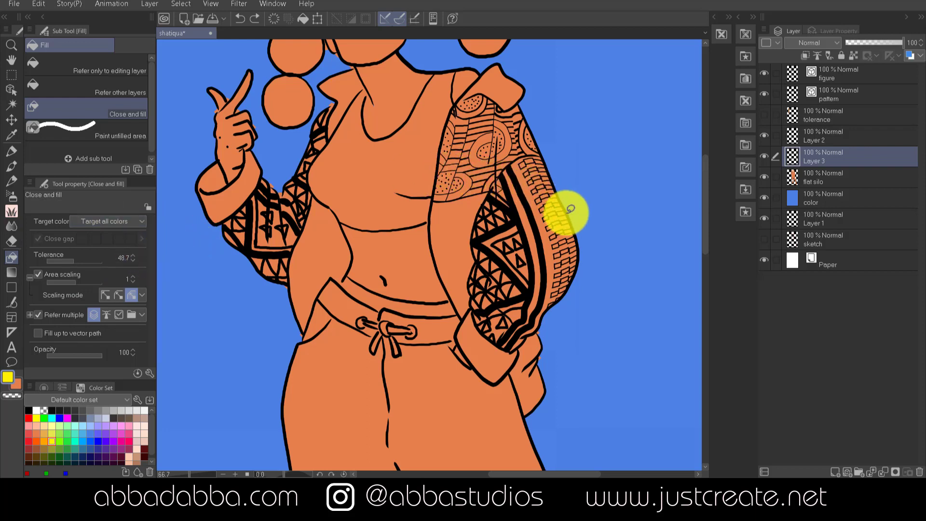
pyautogui.moveTo(589, 273)
pyautogui.mouseDown()
pyautogui.moveTo(524, 354)
pyautogui.moveTo(486, 345)
pyautogui.moveTo(467, 316)
pyautogui.moveTo(461, 284)
pyautogui.moveTo(473, 211)
pyautogui.moveTo(492, 169)
pyautogui.moveTo(526, 140)
pyautogui.moveTo(587, 190)
pyautogui.moveTo(593, 287)
pyautogui.mouseUp()
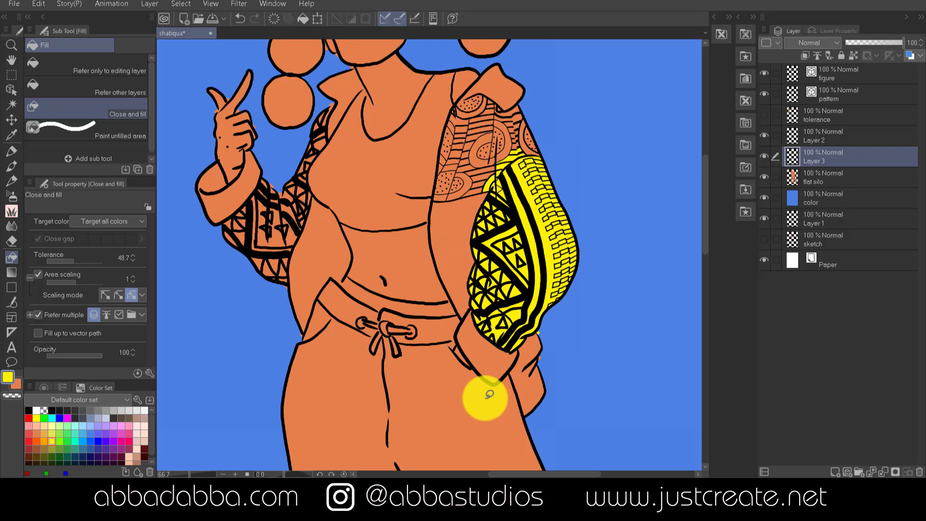
pyautogui.moveTo(482, 401)
pyautogui.mouseDown()
pyautogui.moveTo(525, 370)
pyautogui.moveTo(484, 367)
pyautogui.moveTo(528, 358)
pyautogui.moveTo(522, 338)
pyautogui.moveTo(487, 306)
pyautogui.moveTo(460, 373)
pyautogui.moveTo(508, 342)
pyautogui.mouseUp()
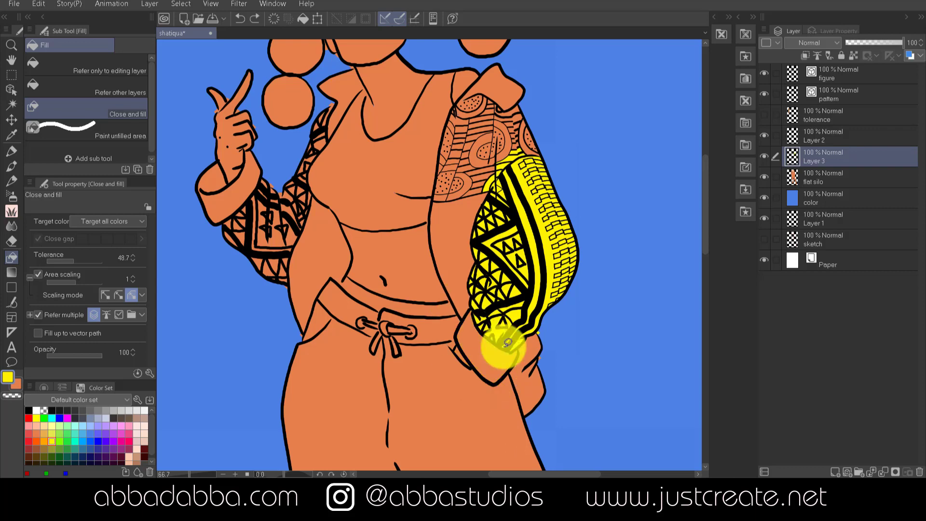
pyautogui.hotkey('ctrl', 'z')
pyautogui.moveTo(333, 105)
pyautogui.mouseDown()
pyautogui.moveTo(314, 235)
pyautogui.moveTo(288, 292)
pyautogui.moveTo(230, 252)
pyautogui.moveTo(220, 224)
pyautogui.moveTo(249, 174)
pyautogui.moveTo(335, 99)
pyautogui.mouseUp()
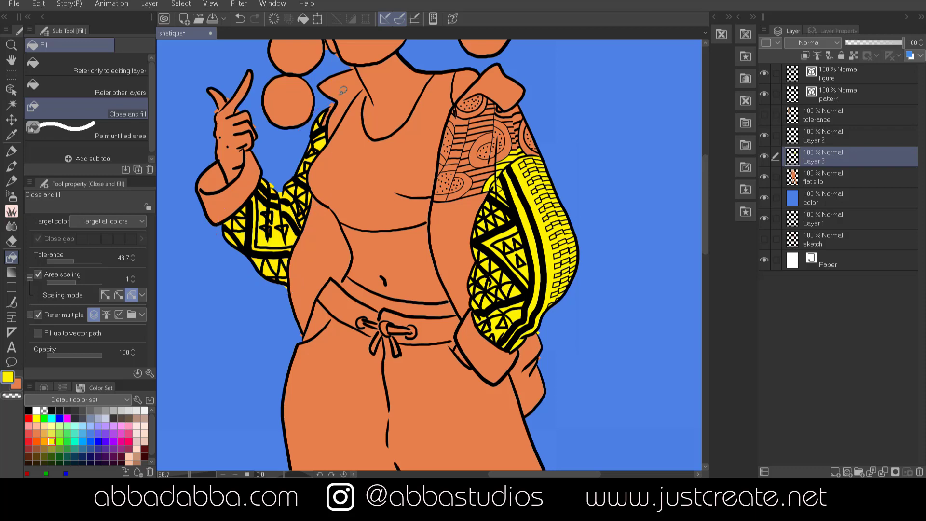
# Enclose and fill the patterned shoulder panel and its adjoining collar with light peach
pyautogui.click(44, 426)
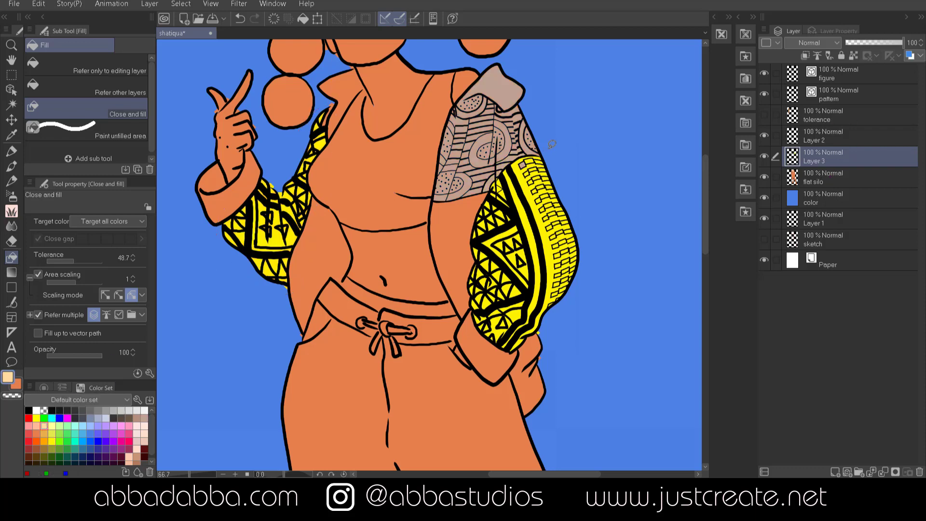
pyautogui.moveTo(550, 148)
pyautogui.mouseDown()
pyautogui.moveTo(477, 196)
pyautogui.moveTo(432, 205)
pyautogui.moveTo(425, 164)
pyautogui.moveTo(449, 96)
pyautogui.moveTo(530, 59)
pyautogui.mouseUp()
pyautogui.moveTo(553, 151); pyautogui.dragTo(554, 149)
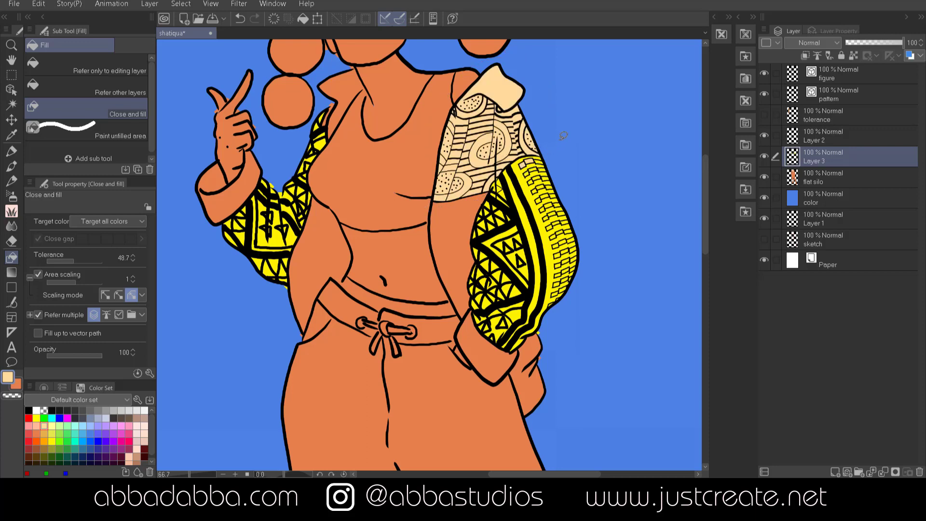
# On Layer 2, enclose and fill triangles in the pattern on the pocketed arm's sleeve with red
pyautogui.click(29, 418)
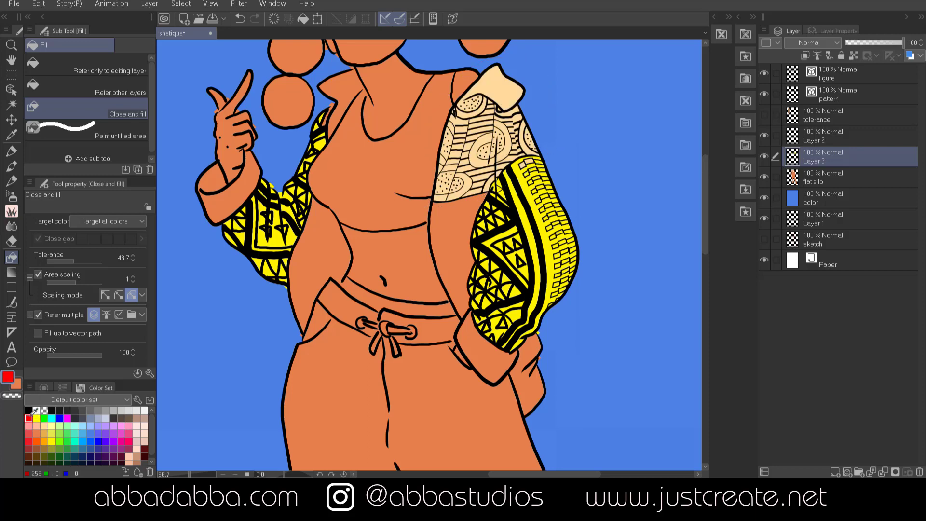
pyautogui.click(847, 143)
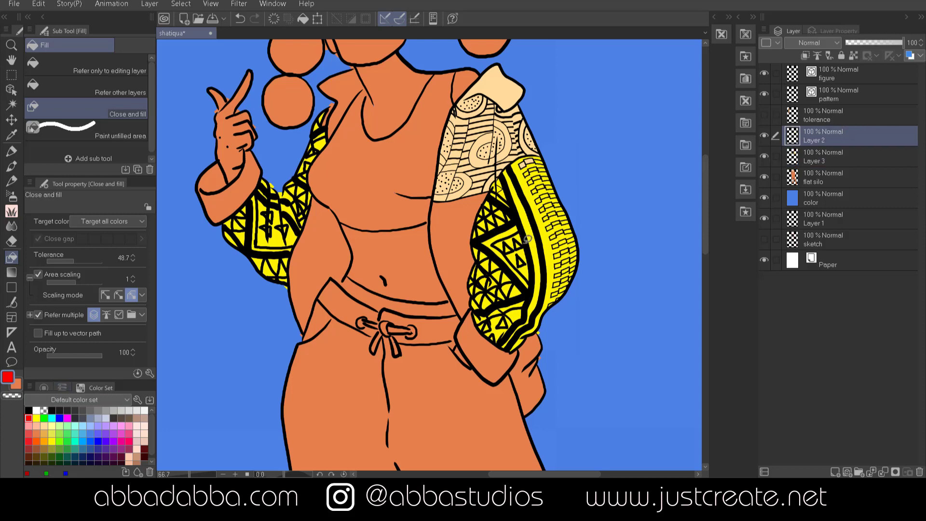
pyautogui.moveTo(521, 262)
pyautogui.mouseDown()
pyautogui.moveTo(504, 251)
pyautogui.moveTo(511, 230)
pyautogui.moveTo(523, 260)
pyautogui.mouseUp()
pyautogui.moveTo(506, 212)
pyautogui.mouseDown()
pyautogui.moveTo(494, 207)
pyautogui.moveTo(492, 220)
pyautogui.moveTo(513, 223)
pyautogui.moveTo(506, 214)
pyautogui.moveTo(475, 236)
pyautogui.moveTo(506, 223)
pyautogui.moveTo(505, 207)
pyautogui.mouseUp()
pyautogui.moveTo(485, 208)
pyautogui.mouseDown()
pyautogui.moveTo(477, 223)
pyautogui.moveTo(495, 195)
pyautogui.mouseUp()
pyautogui.moveTo(526, 294)
pyautogui.mouseDown()
pyautogui.moveTo(510, 288)
pyautogui.moveTo(526, 295)
pyautogui.moveTo(503, 275)
pyautogui.moveTo(512, 270)
pyautogui.moveTo(506, 265)
pyautogui.moveTo(492, 270)
pyautogui.moveTo(506, 260)
pyautogui.moveTo(482, 248)
pyautogui.moveTo(489, 253)
pyautogui.mouseUp()
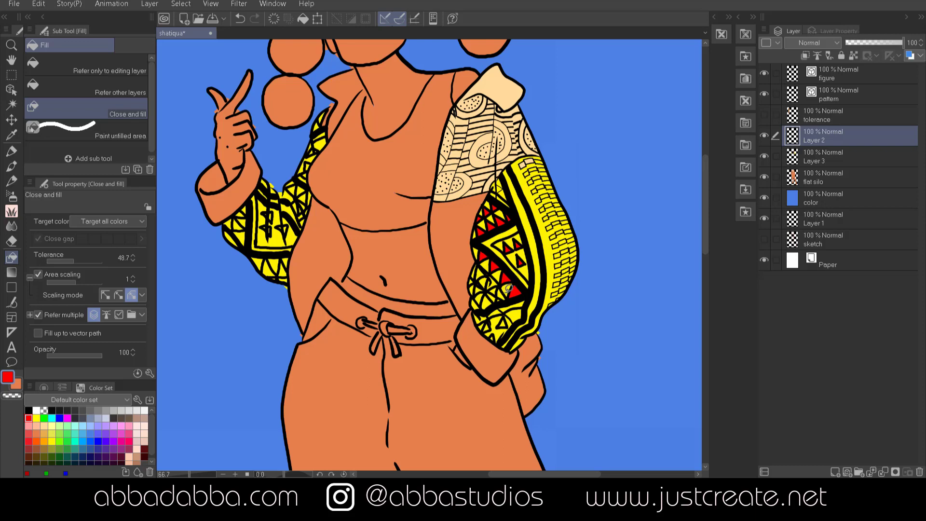
pyautogui.moveTo(512, 297)
pyautogui.mouseDown()
pyautogui.moveTo(504, 278)
pyautogui.moveTo(488, 289)
pyautogui.moveTo(491, 270)
pyautogui.moveTo(501, 273)
pyautogui.moveTo(502, 292)
pyautogui.moveTo(498, 301)
pyautogui.moveTo(487, 292)
pyautogui.moveTo(487, 306)
pyautogui.moveTo(497, 295)
pyautogui.moveTo(489, 280)
pyautogui.moveTo(479, 283)
pyautogui.moveTo(491, 285)
pyautogui.moveTo(492, 272)
pyautogui.moveTo(472, 260)
pyautogui.moveTo(490, 264)
pyautogui.moveTo(479, 274)
pyautogui.moveTo(490, 260)
pyautogui.moveTo(468, 278)
pyautogui.mouseUp()
pyautogui.moveTo(507, 329); pyautogui.dragTo(492, 343)
pyautogui.moveTo(484, 330); pyautogui.dragTo(490, 330)
# Enclose and fill pattern shapes on the raised arm's sleeve with red on Layer 2
pyautogui.moveTo(330, 109); pyautogui.dragTo(315, 154)
pyautogui.moveTo(311, 163); pyautogui.dragTo(303, 182)
pyautogui.moveTo(305, 191)
pyautogui.mouseDown()
pyautogui.moveTo(302, 205)
pyautogui.moveTo(290, 193)
pyautogui.mouseUp()
pyautogui.moveTo(311, 210); pyautogui.dragTo(283, 231)
pyautogui.moveTo(271, 225); pyautogui.dragTo(268, 231)
pyautogui.moveTo(284, 257); pyautogui.dragTo(284, 268)
pyautogui.moveTo(267, 259); pyautogui.dragTo(264, 271)
pyautogui.moveTo(248, 221); pyautogui.dragTo(245, 229)
pyautogui.moveTo(237, 221); pyautogui.dragTo(233, 232)
pyautogui.hotkey('ctrl', '0')
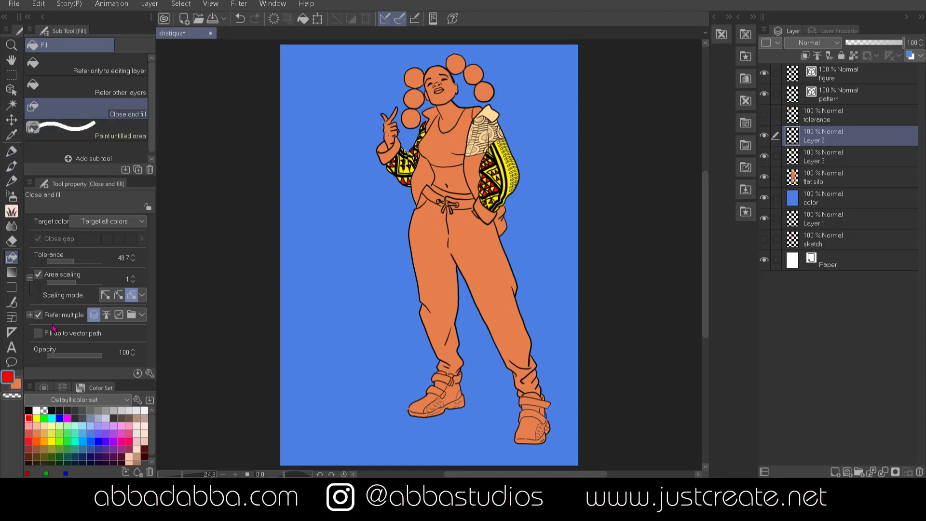
# Fill both shoes with off-white on Layer 2, using the Refer other layers fill
pyautogui.click(122, 410)
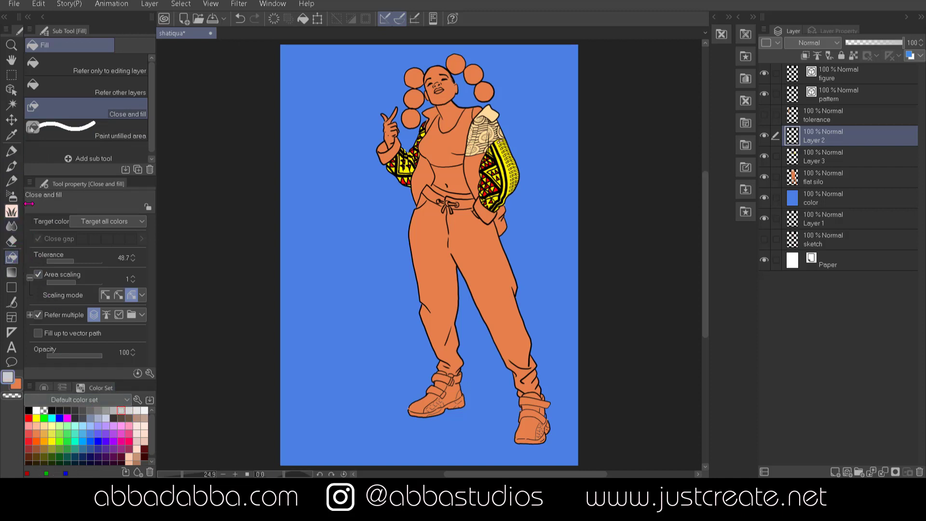
pyautogui.click(133, 92)
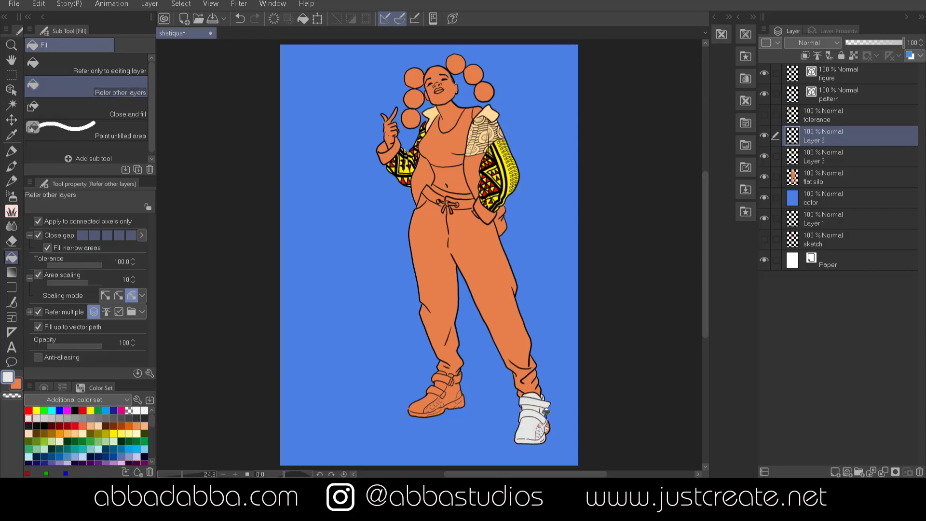
pyautogui.click(451, 391)
# Fill the trousers with dark blue, set Tolerance to 48.7, and fill the waistband with the same blue
pyautogui.click(113, 457)
pyautogui.click(437, 271)
pyautogui.click(74, 265)
pyautogui.click(466, 206)
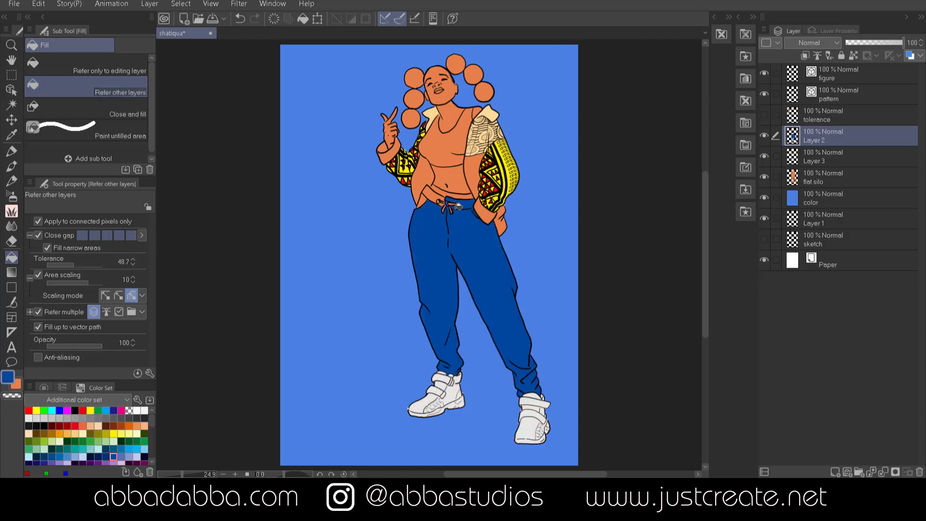
pyautogui.click(430, 196)
# Fill the jacket cuffs with peach, the top and waist strip with dark grey, the buns with dark grey and red, and the lining with blue
pyautogui.click(485, 213)
pyautogui.click(388, 153)
pyautogui.click(446, 140)
pyautogui.click(473, 75)
pyautogui.click(451, 191)
pyautogui.click(414, 98)
pyautogui.click(424, 176)
# On the color layer, try a dark teal background and replace it with light grey-blue
pyautogui.click(840, 198)
pyautogui.click(338, 241)
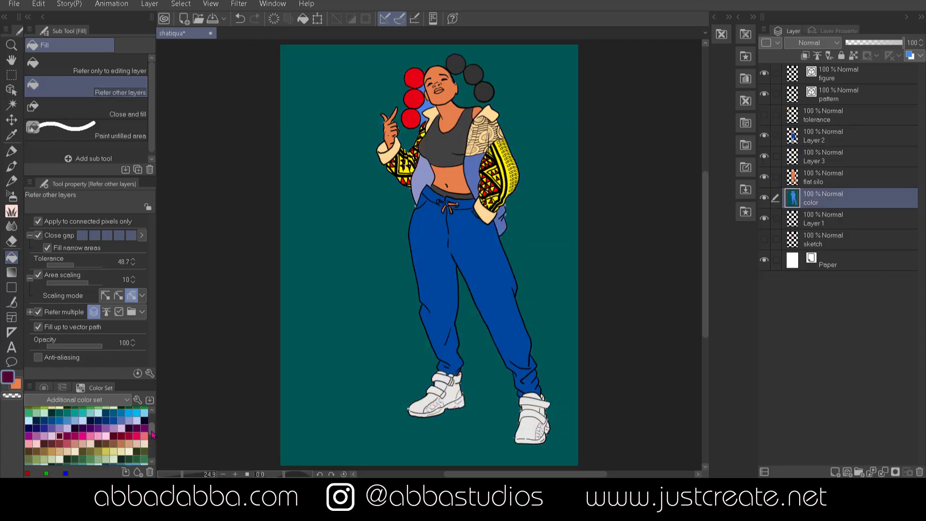
pyautogui.click(338, 242)
# On Layer 2, fill the shoulder panel's ring pattern with dark brown and the lips with dark purple
pyautogui.scroll(3, 584, 229)
pyautogui.click(840, 135)
pyautogui.click(359, 155)
pyautogui.click(311, 121)
pyautogui.click(351, 125)
pyautogui.click(334, 195)
pyautogui.click(144, 446)
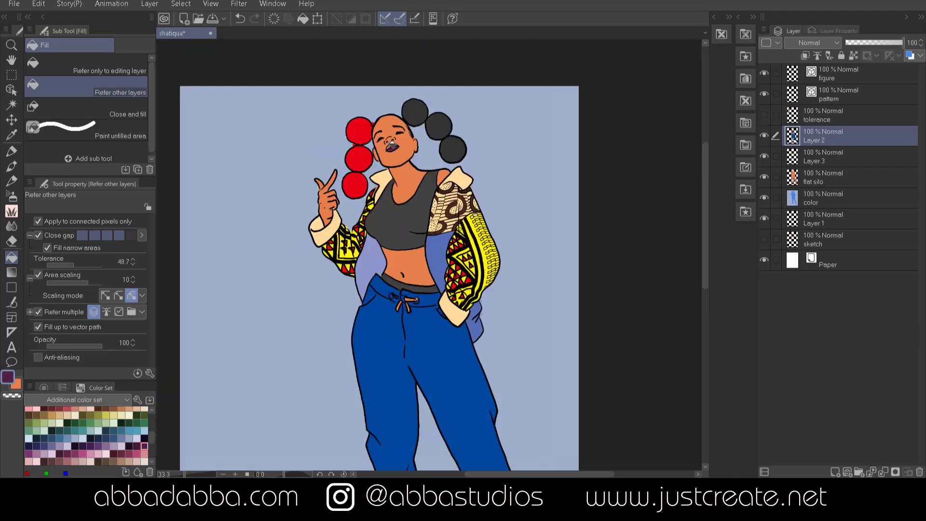
# On Layer 2, fill the brick pattern along the sleeve's outer edge with dark navy using Close and fill
pyautogui.scroll(-2, 376, 241)
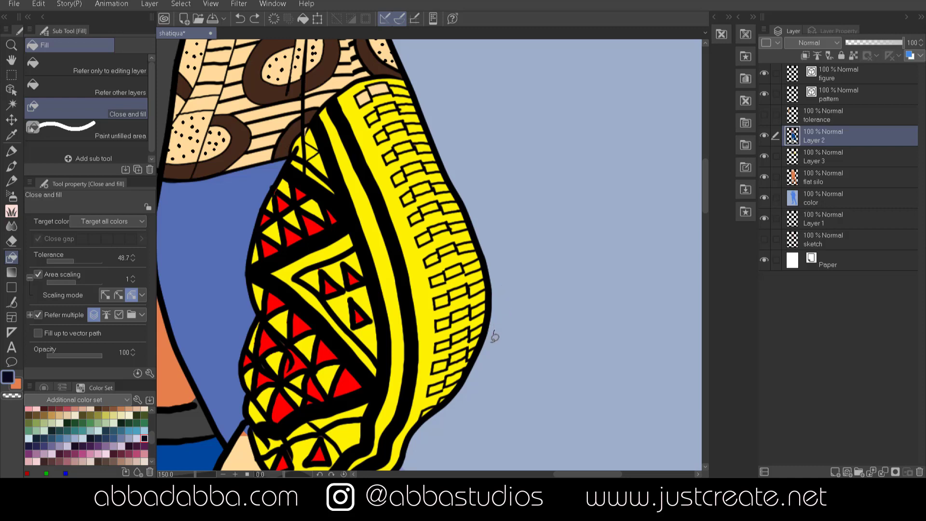
pyautogui.moveTo(494, 333)
pyautogui.mouseDown()
pyautogui.moveTo(451, 407)
pyautogui.moveTo(422, 418)
pyautogui.moveTo(424, 281)
pyautogui.moveTo(356, 108)
pyautogui.moveTo(364, 80)
pyautogui.moveTo(386, 75)
pyautogui.moveTo(431, 88)
pyautogui.moveTo(475, 162)
pyautogui.moveTo(500, 264)
pyautogui.moveTo(491, 331)
pyautogui.mouseUp()
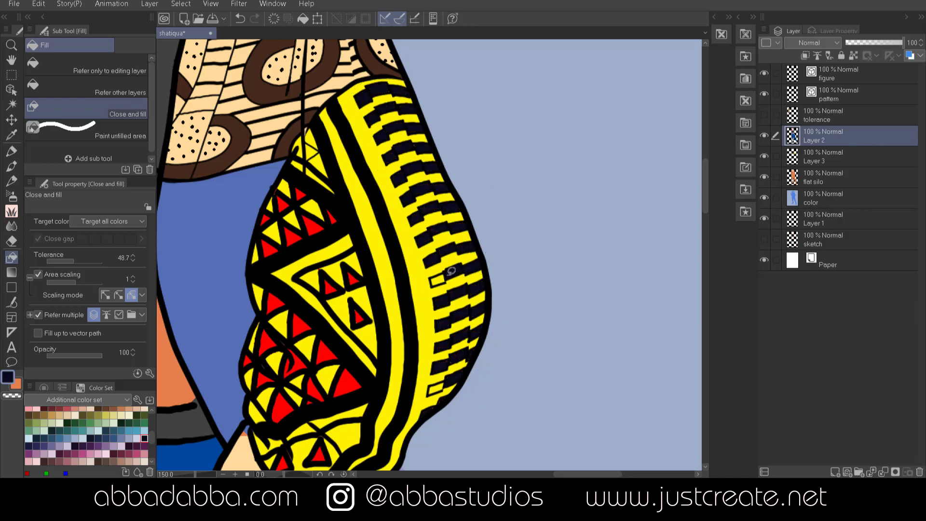
pyautogui.moveTo(451, 271)
pyautogui.mouseDown()
pyautogui.moveTo(430, 287)
pyautogui.moveTo(449, 273)
pyautogui.mouseUp()
pyautogui.moveTo(448, 377)
pyautogui.mouseDown()
pyautogui.moveTo(431, 380)
pyautogui.moveTo(453, 370)
pyautogui.mouseUp()
pyautogui.hotkey('ctrl', '0')
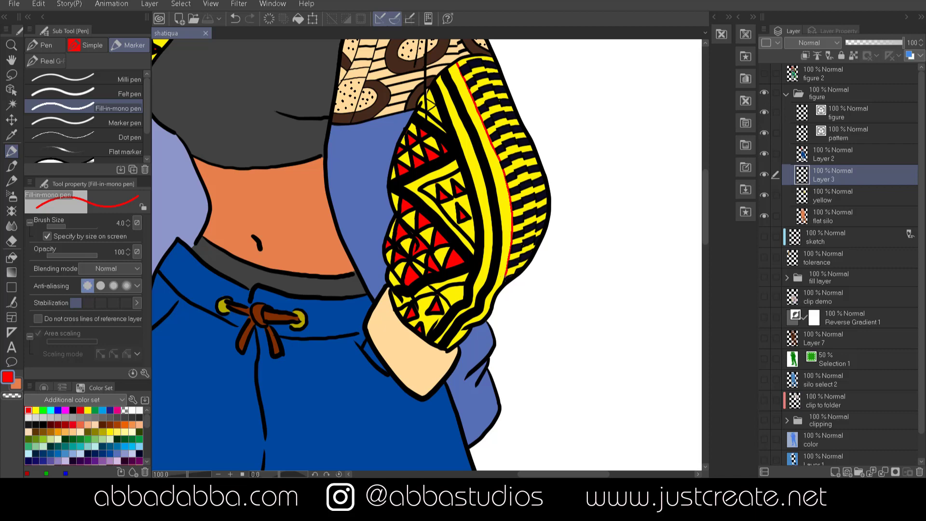
# On Layer 3, finish the red boundary line beside the sleeve's brick pattern and set Paint unfilled area to target all colors
pyautogui.moveTo(503, 285); pyautogui.dragTo(504, 281)
pyautogui.press('g')
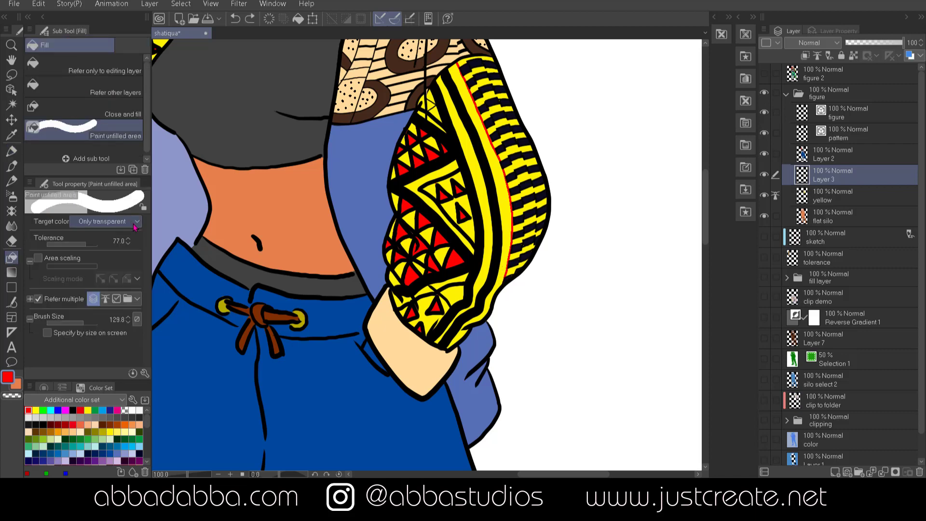
pyautogui.click(135, 223)
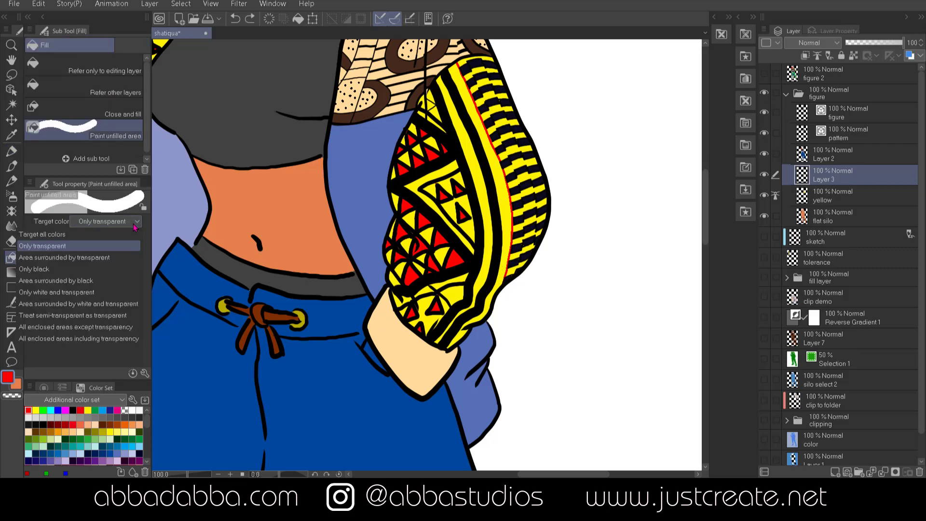
pyautogui.click(84, 237)
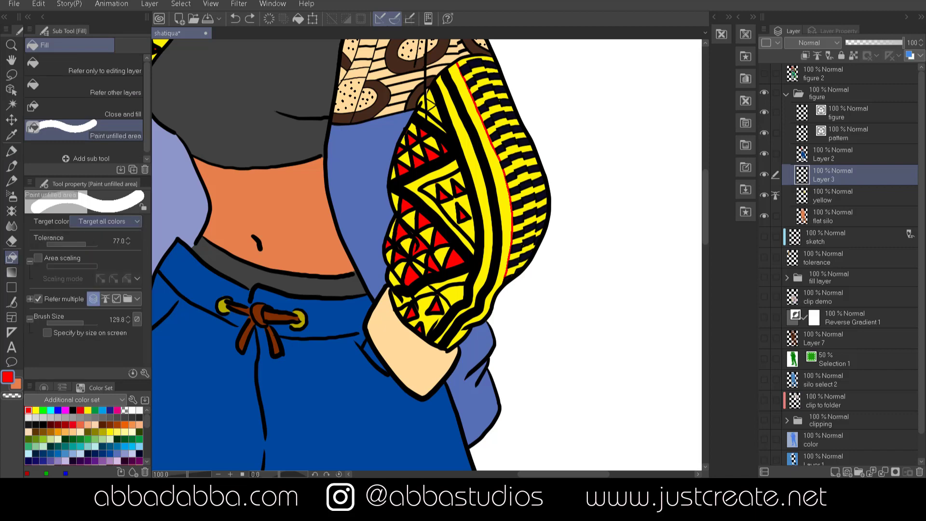
# Paint the yellow gaps in the sleeve's brick pattern red using Paint unfilled area with Area scaling at 10
pyautogui.moveTo(478, 75)
pyautogui.mouseDown()
pyautogui.moveTo(531, 212)
pyautogui.moveTo(527, 294)
pyautogui.mouseUp()
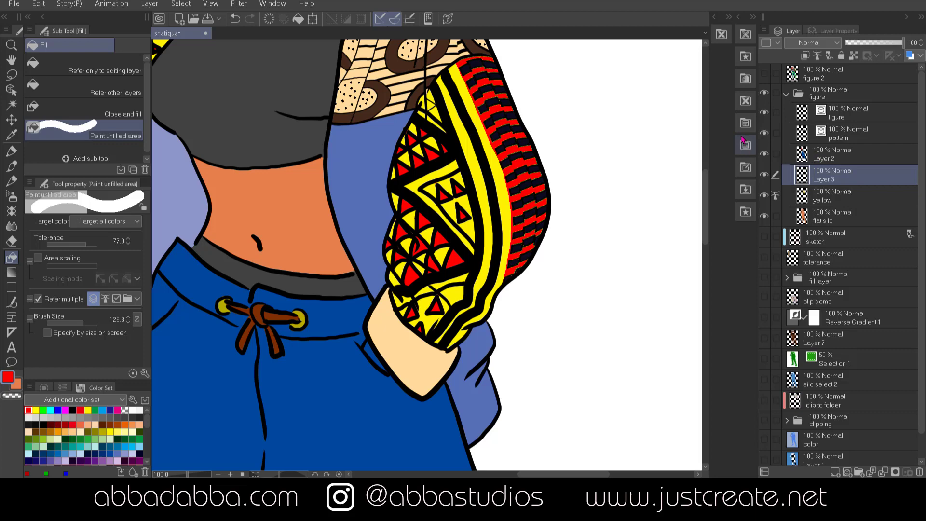
pyautogui.hotkey('ctrl', 'z')
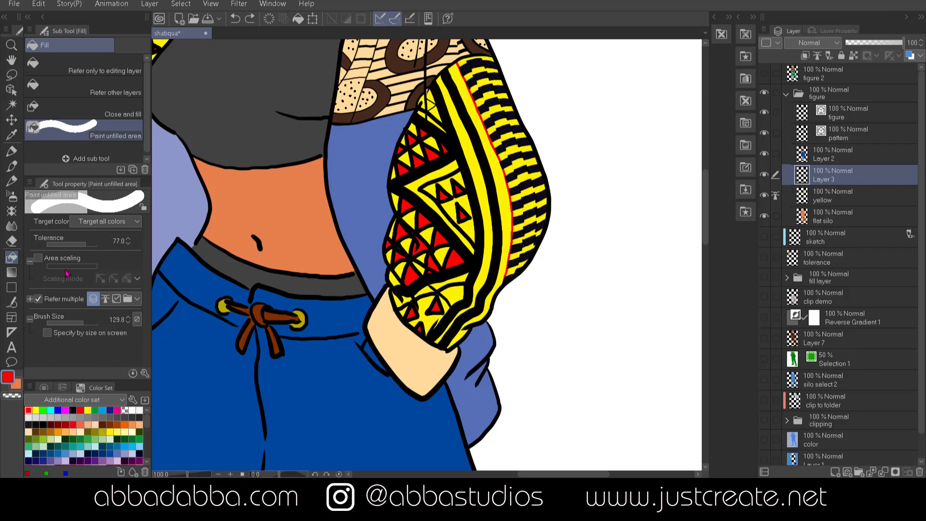
pyautogui.click(38, 258)
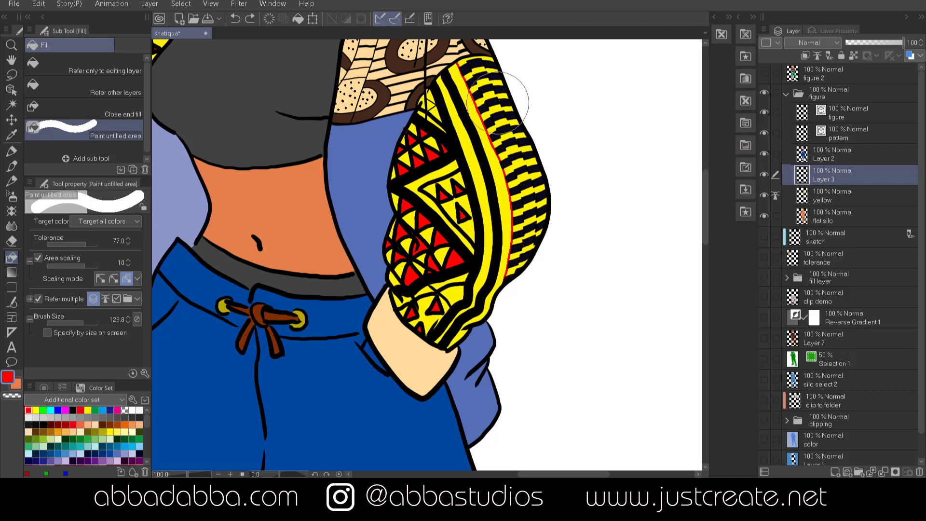
pyautogui.moveTo(475, 57)
pyautogui.mouseDown()
pyautogui.moveTo(510, 123)
pyautogui.moveTo(531, 229)
pyautogui.moveTo(527, 290)
pyautogui.mouseUp()
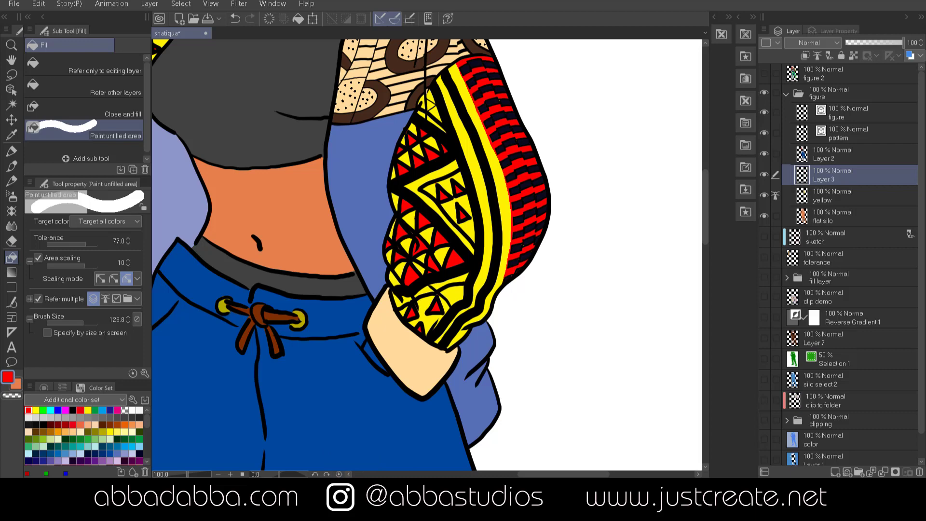
pyautogui.hotkey('ctrl', '0')
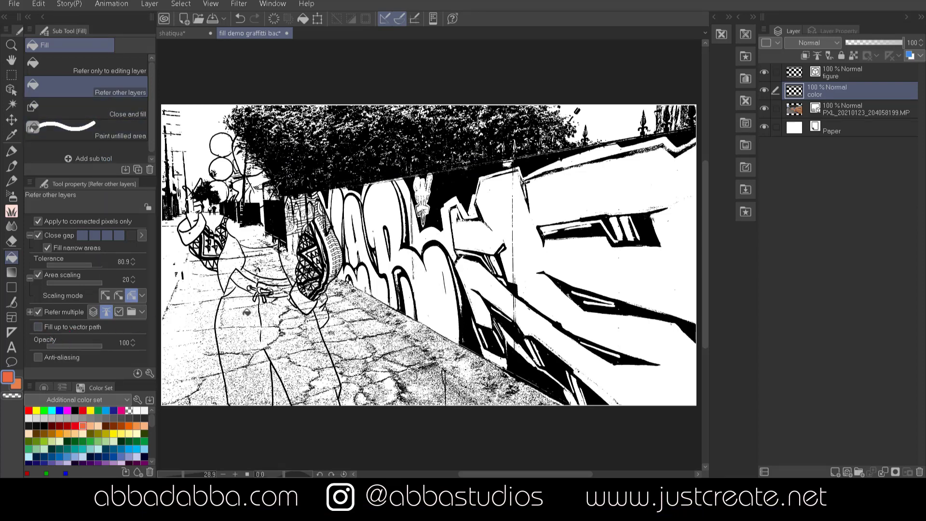
# On the graffiti document's color layer, try filling the trousers with orange, referring to the reference layer and to all layers
pyautogui.click(285, 389)
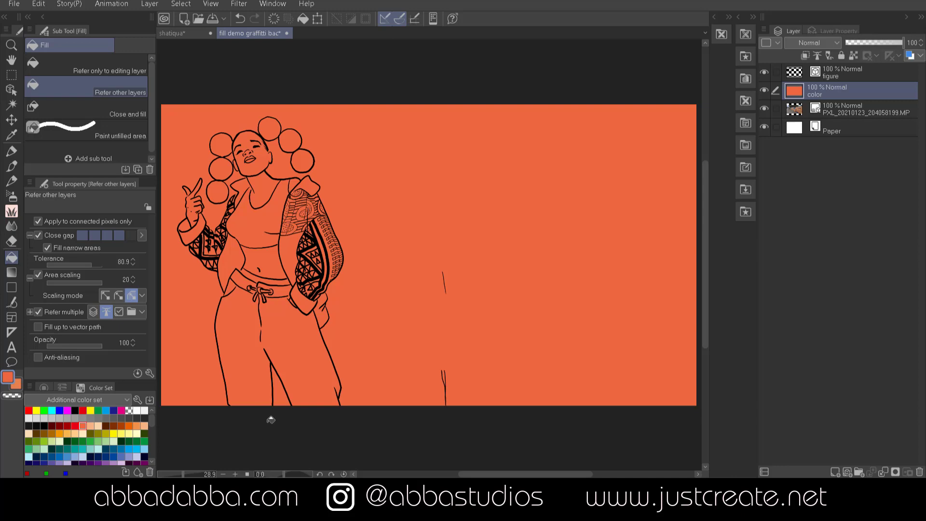
pyautogui.hotkey('ctrl', 'z')
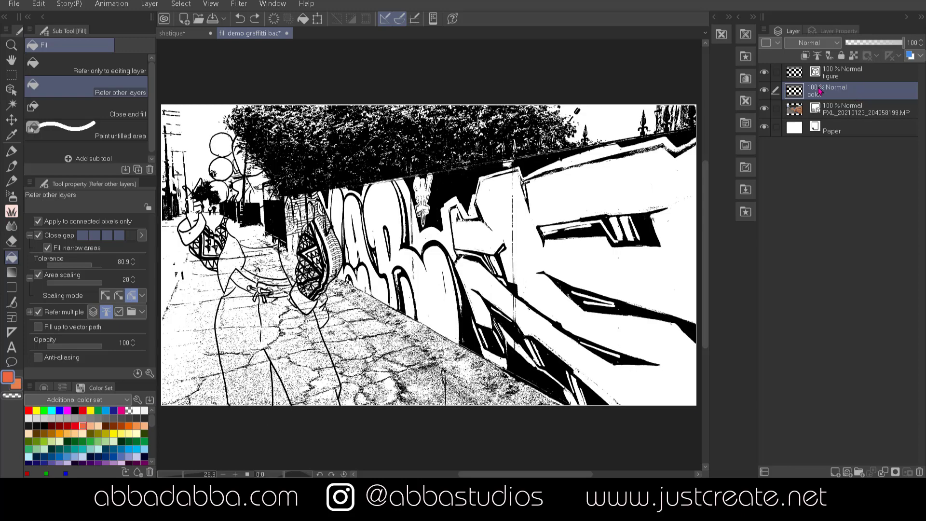
pyautogui.click(94, 312)
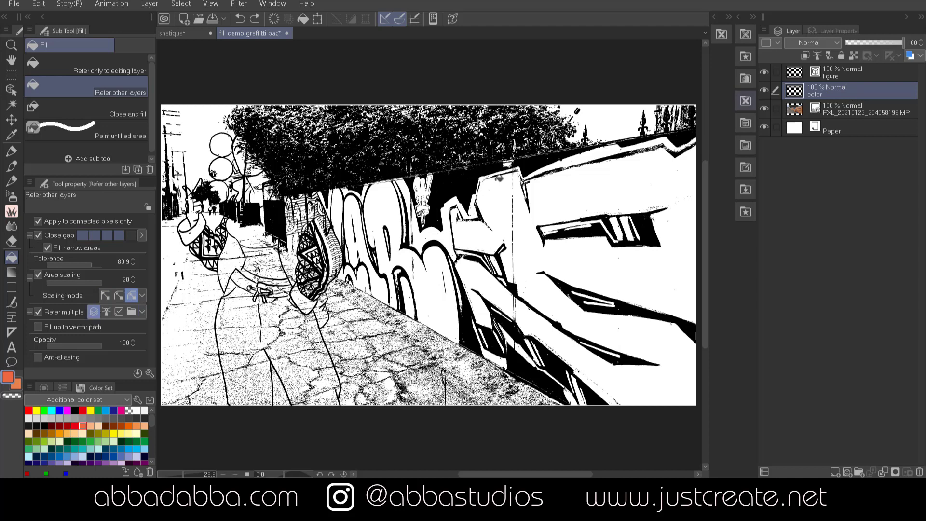
pyautogui.click(252, 312)
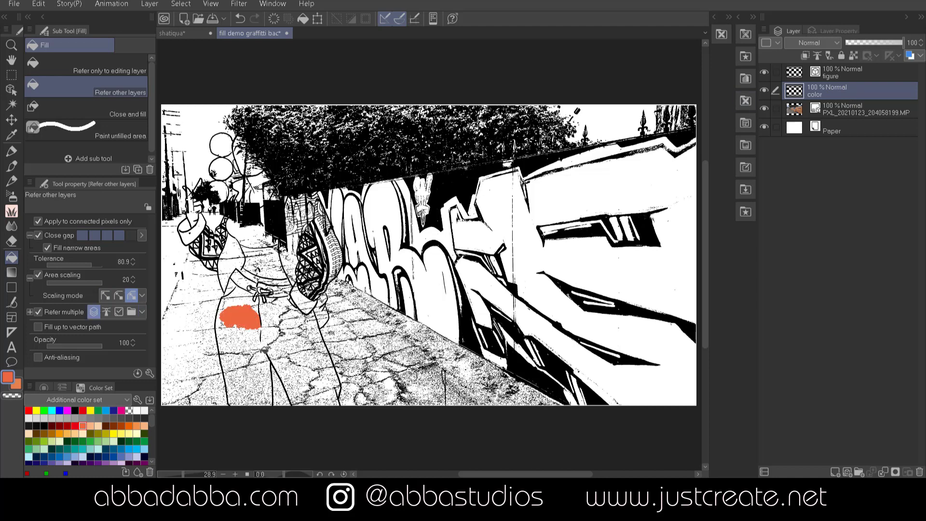
pyautogui.click(254, 343)
pyautogui.click(296, 364)
pyautogui.click(251, 385)
pyautogui.click(251, 302)
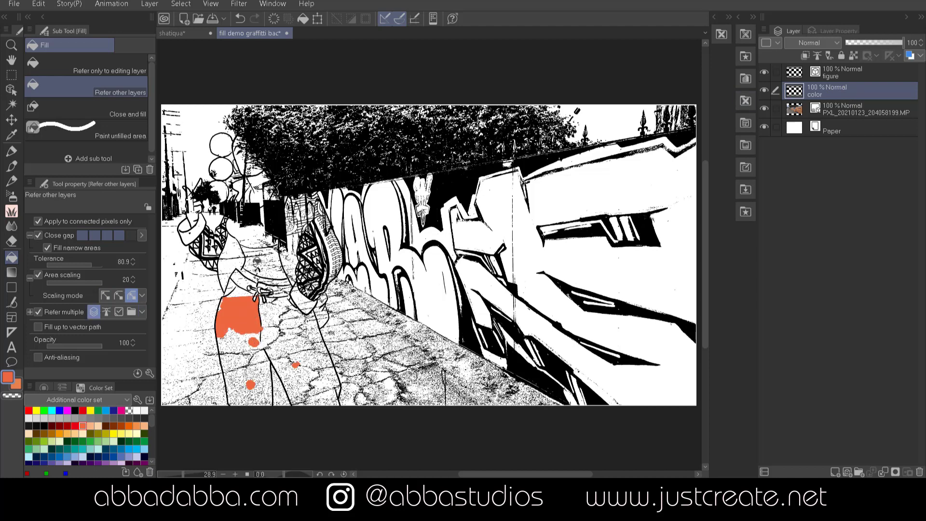
# Try filling the three hair buns above the raised hand and the large graffiti wall area with orange
pyautogui.click(221, 146)
pyautogui.click(225, 167)
pyautogui.click(219, 192)
pyautogui.click(647, 179)
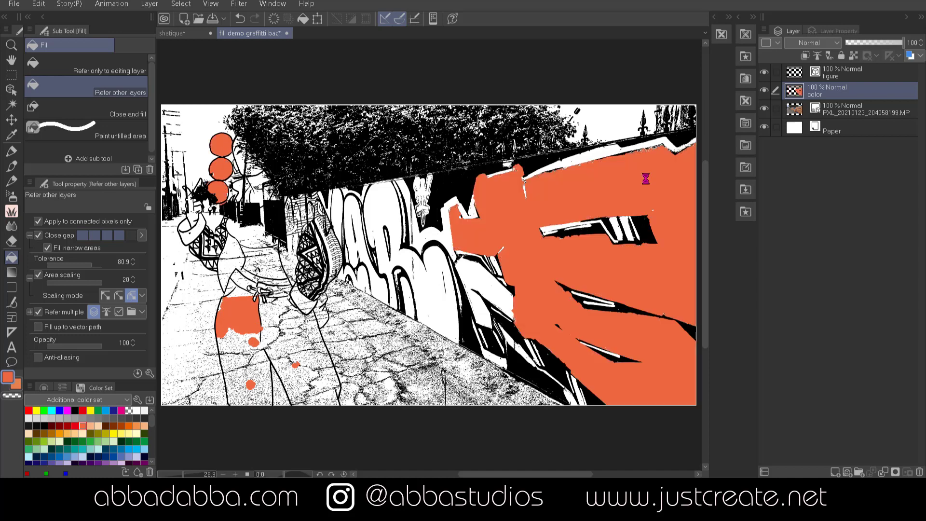
# Undo the orange fills on the graffiti wall, the hair buns and the trousers
pyautogui.hotkey('ctrl', 'z')
pyautogui.hotkey('ctrl', 'z')
pyautogui.hotkey('ctrl', 'z')
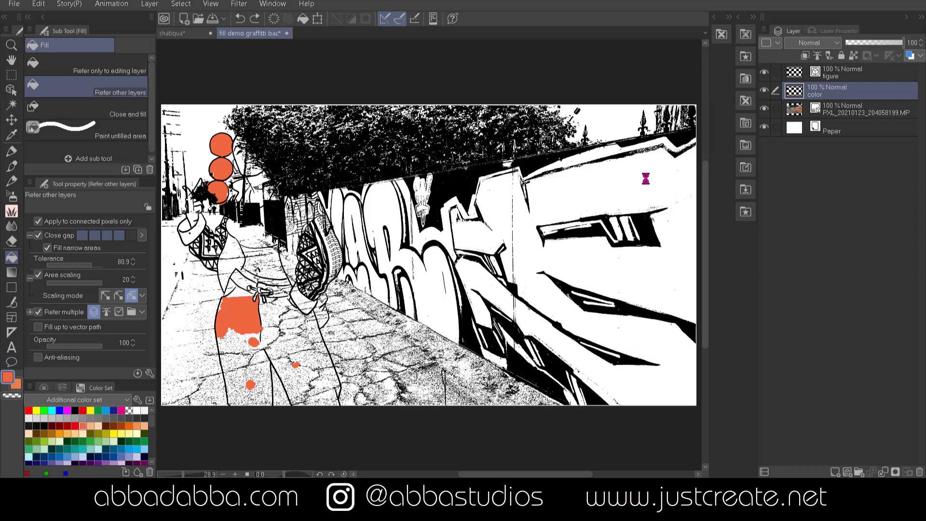
pyautogui.hotkey('ctrl', 'z')
pyautogui.hotkey('ctrl', 'z')
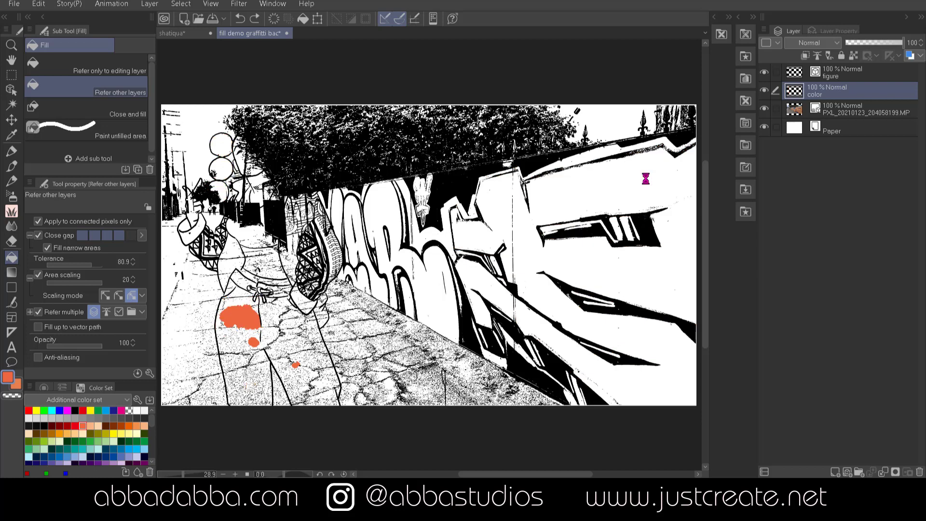
pyautogui.hotkey('ctrl', 'z')
pyautogui.hotkey('ctrl', 'z')
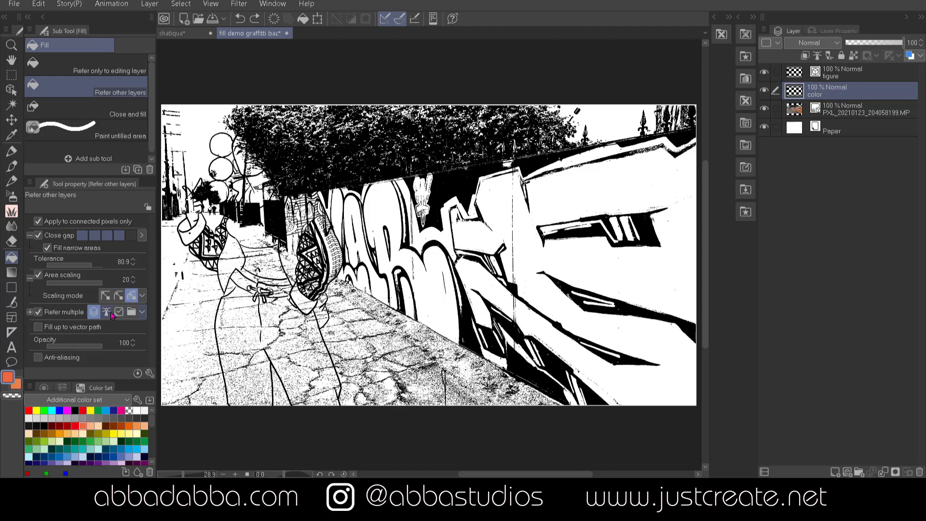
# Set the figure layer as the reference layer and make the color layer active
pyautogui.click(855, 77)
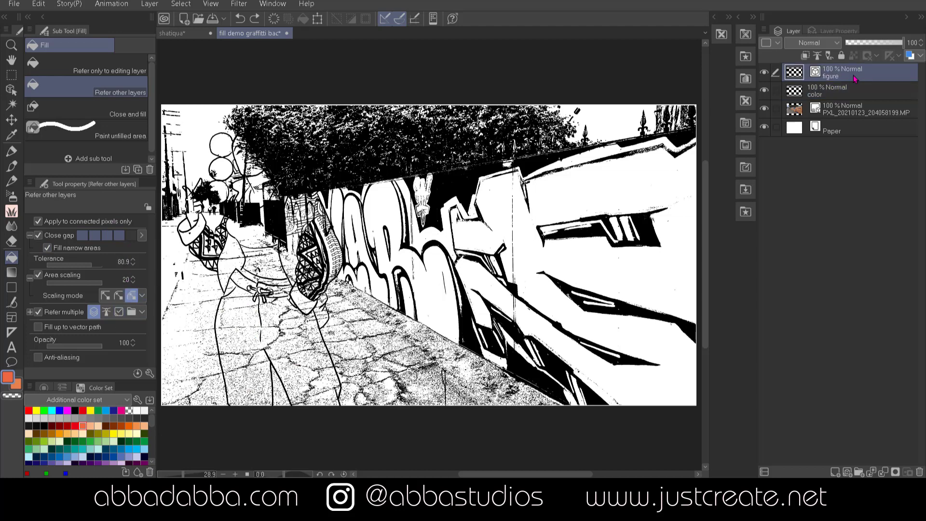
pyautogui.click(817, 56)
pyautogui.click(844, 92)
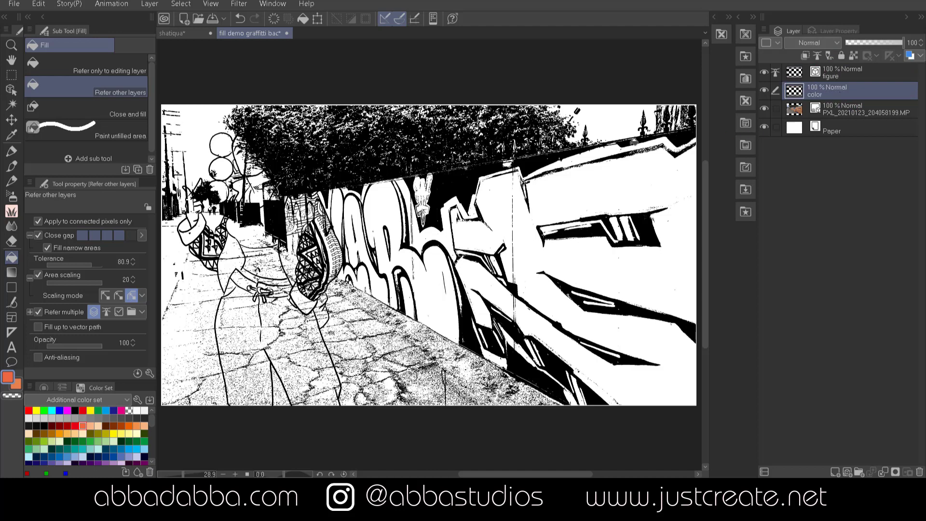
# Make the fill refer to the reference layer only and fill the figure's trousers with orange
pyautogui.click(250, 314)
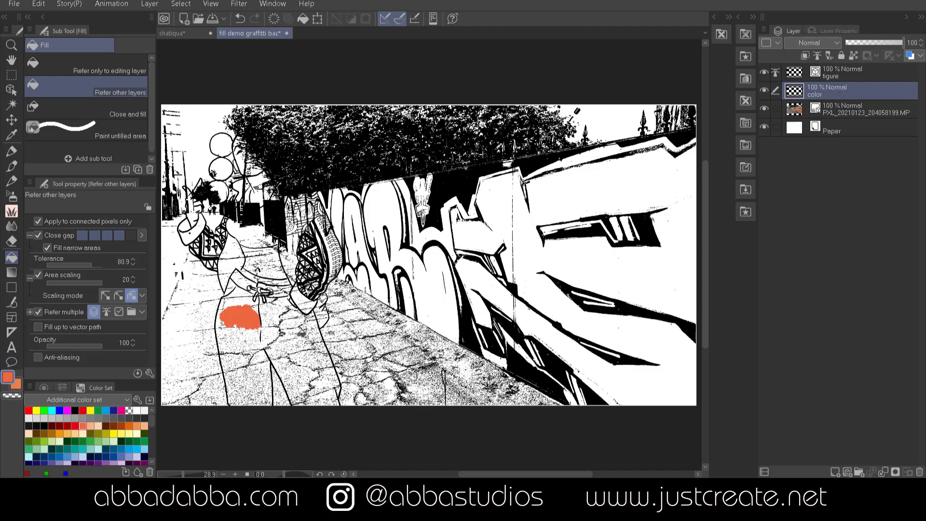
pyautogui.hotkey('ctrl', 'z')
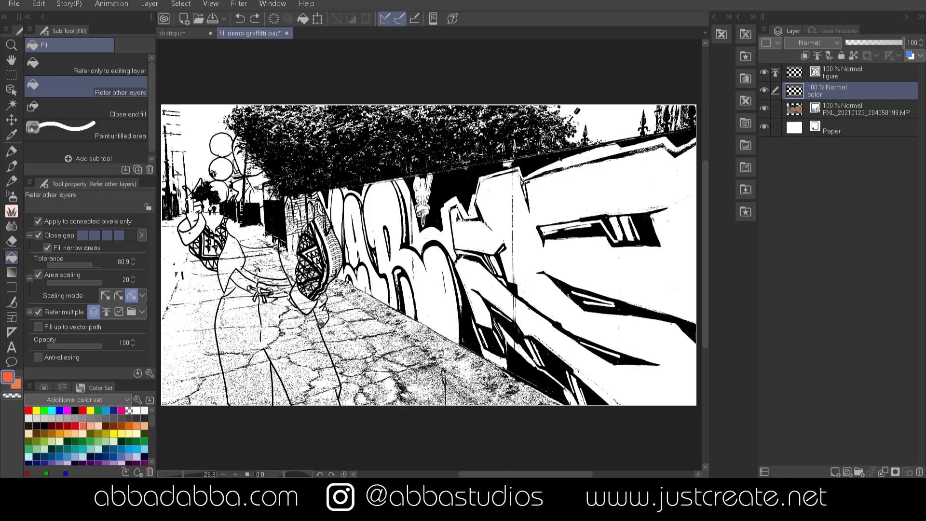
pyautogui.click(107, 311)
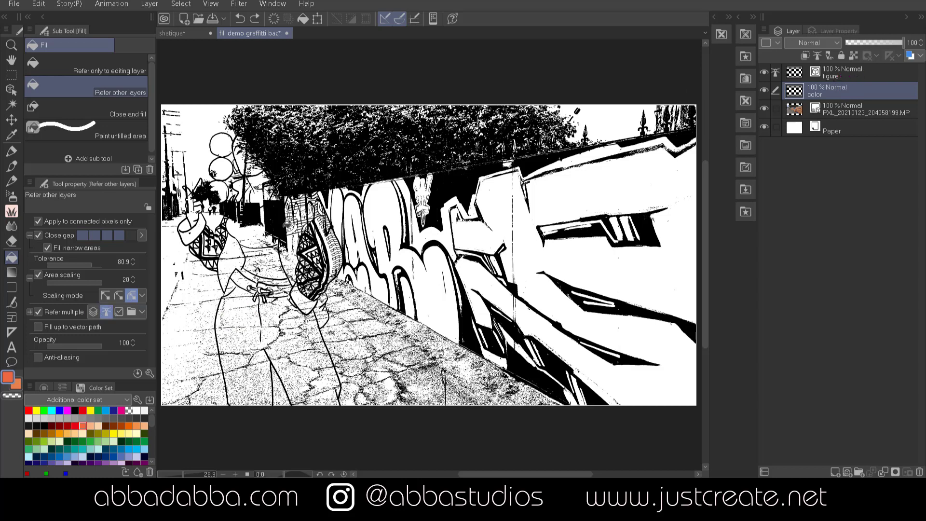
pyautogui.click(240, 305)
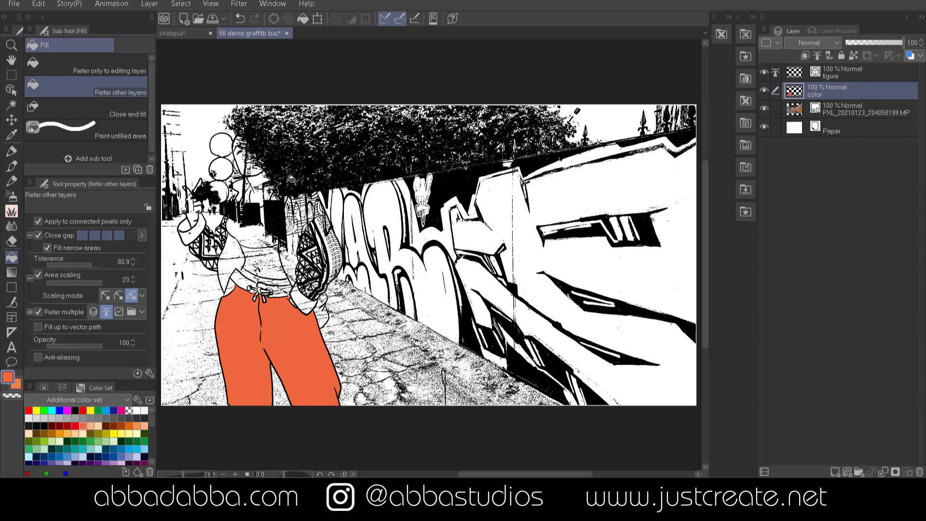
# Fill all six hair buns, the face, the neck and the tank top with the same orange
pyautogui.click(276, 127)
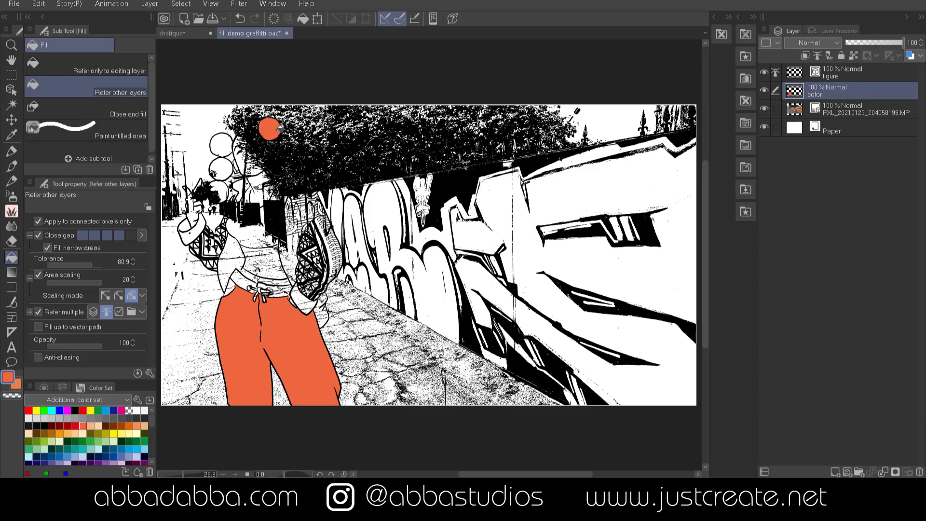
pyautogui.click(292, 139)
pyautogui.click(305, 157)
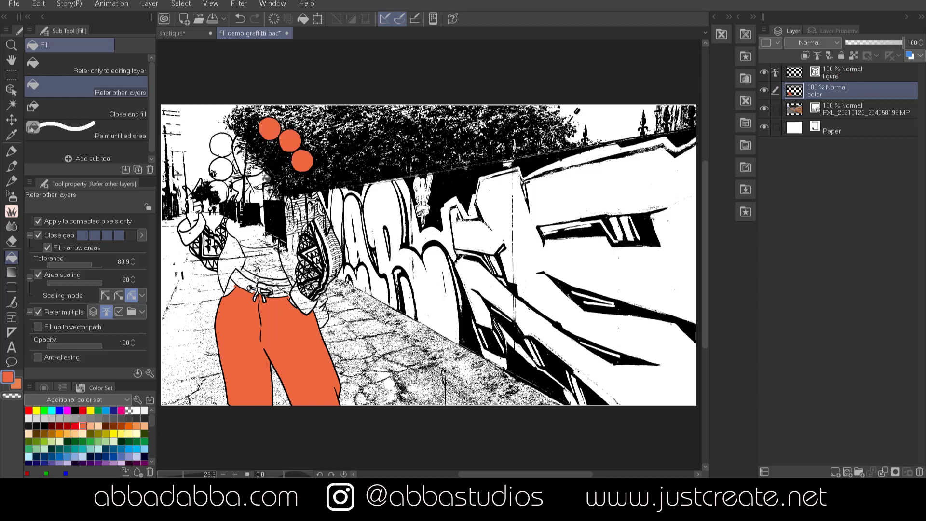
pyautogui.click(267, 178)
pyautogui.click(271, 157)
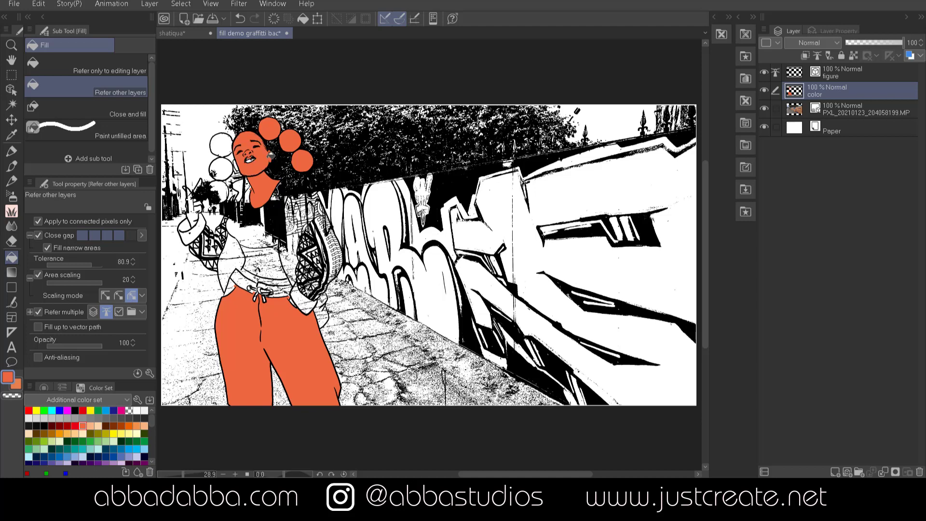
pyautogui.click(224, 145)
pyautogui.click(222, 169)
pyautogui.click(221, 189)
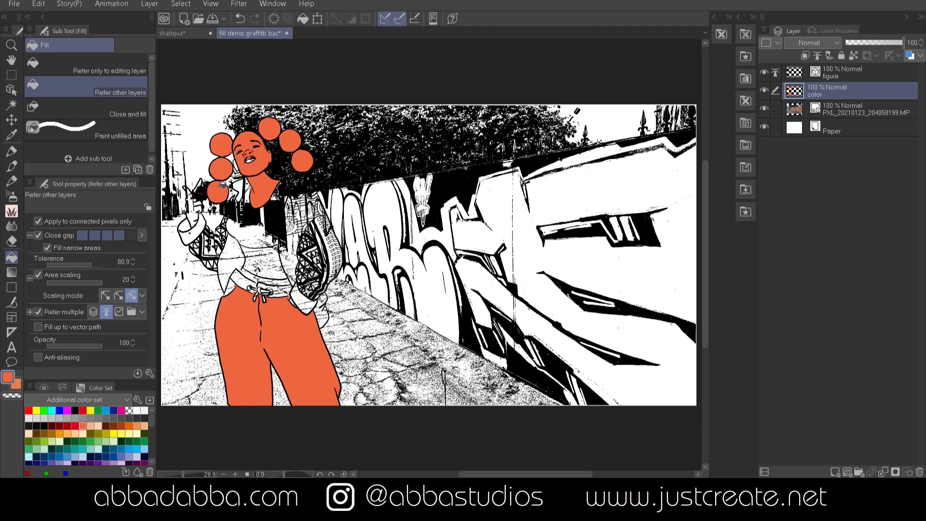
pyautogui.click(270, 223)
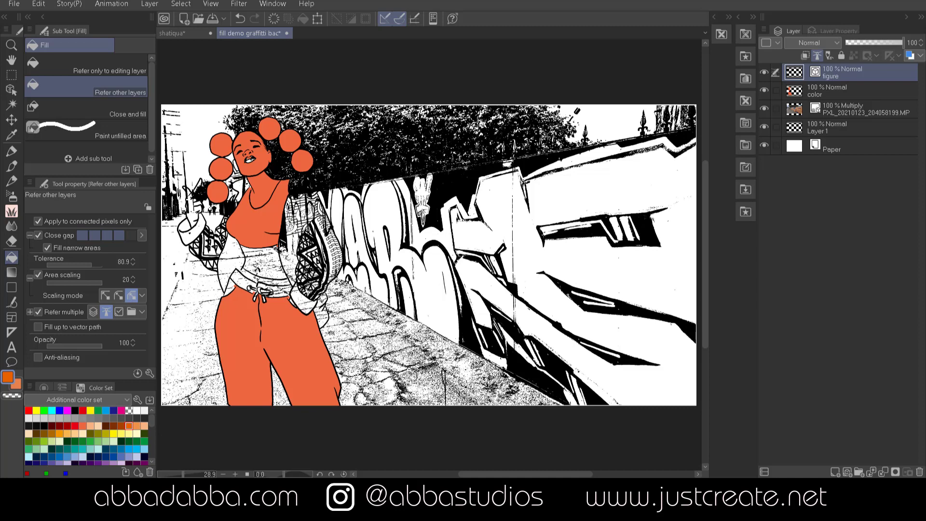
# Show the Sub View palette and load PXL_20210123_204058199.MP.jpg into it as a color reference
pyautogui.click(283, 6)
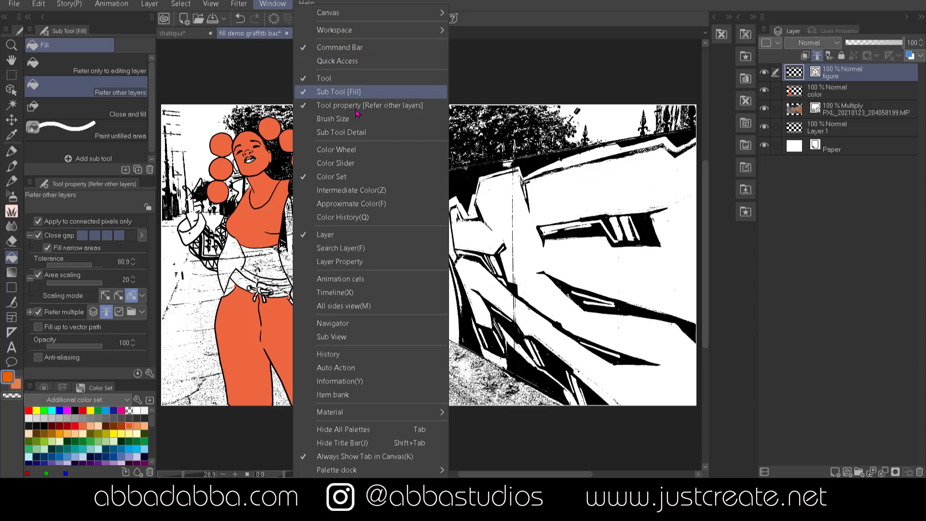
pyautogui.click(351, 337)
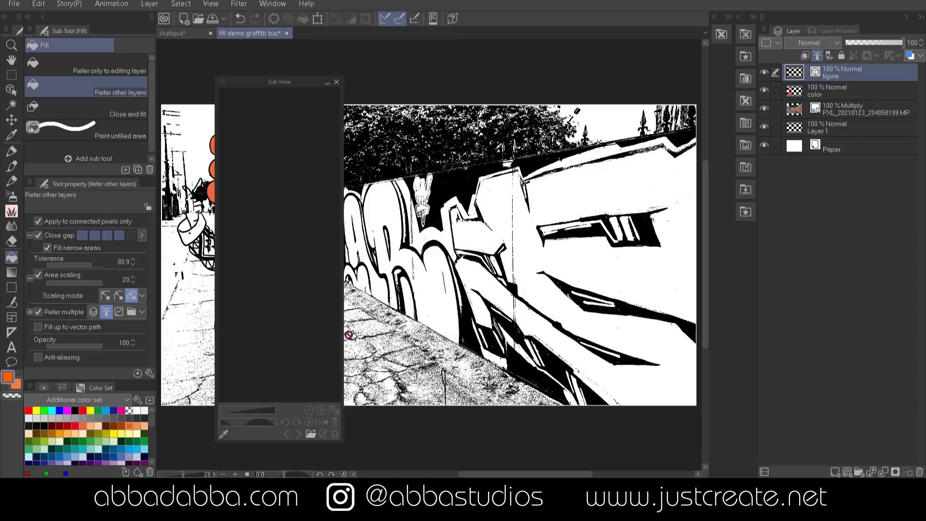
pyautogui.click(312, 436)
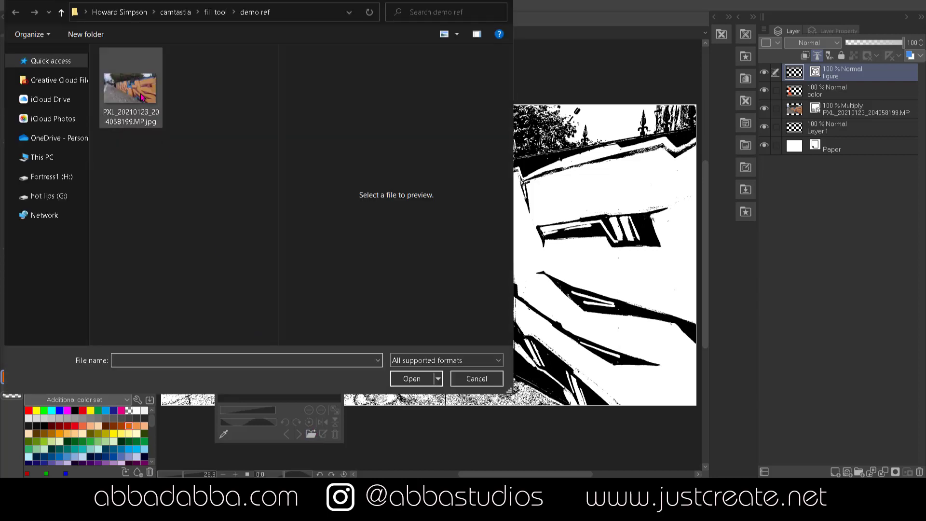
pyautogui.click(130, 88)
pyautogui.click(417, 380)
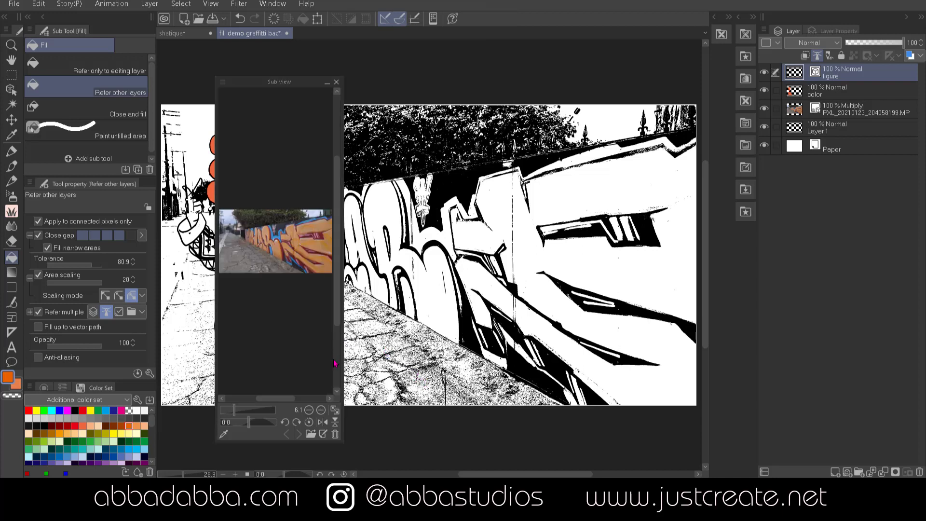
# Move the Sub View palette aside, set the multiply photo layer as the reference layer, and make Layer 1 active
pyautogui.moveTo(296, 86); pyautogui.dragTo(285, 87)
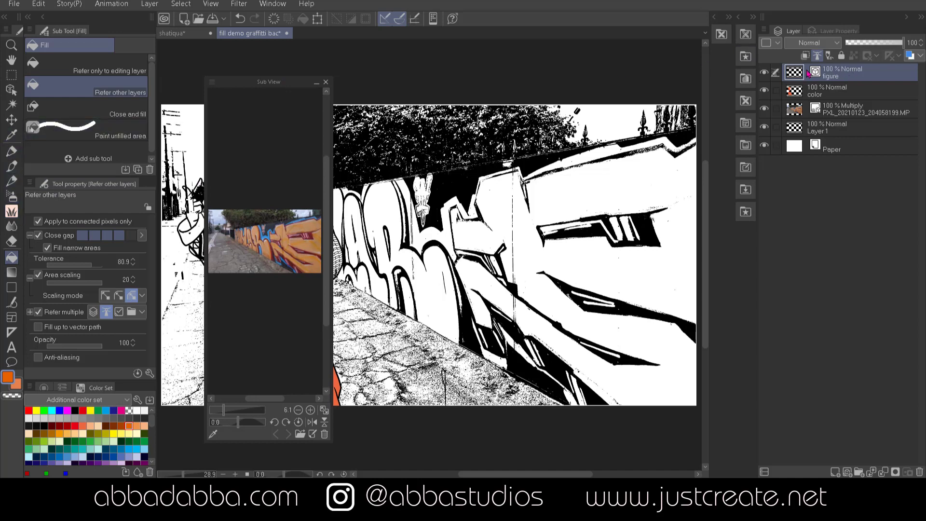
pyautogui.click(853, 96)
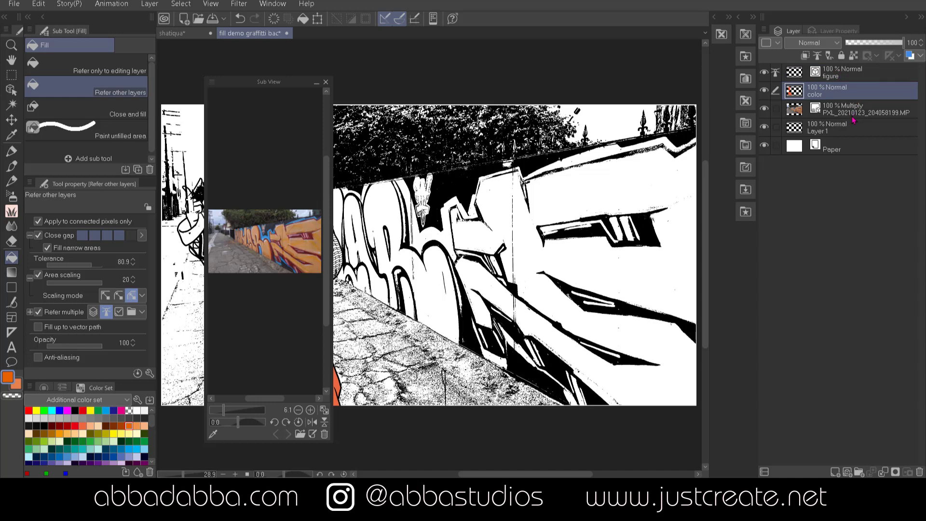
pyautogui.click(855, 115)
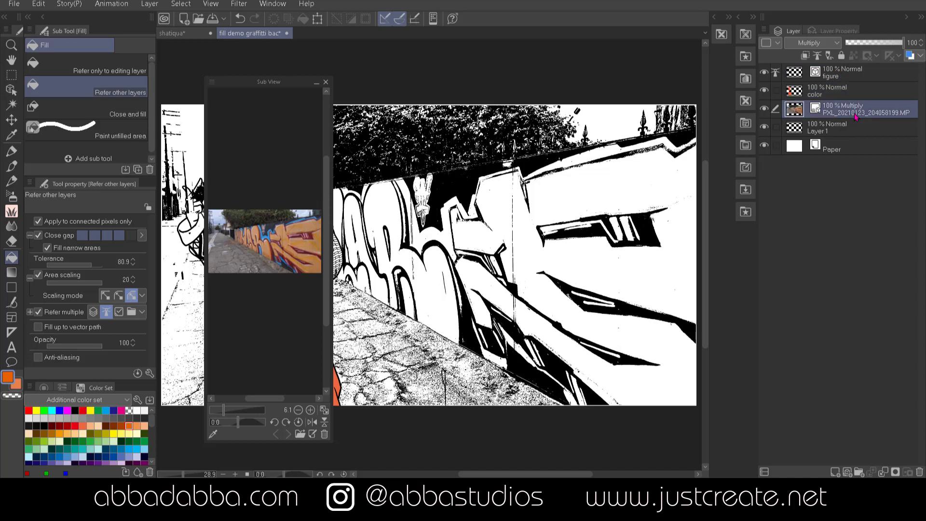
pyautogui.click(817, 56)
pyautogui.click(857, 132)
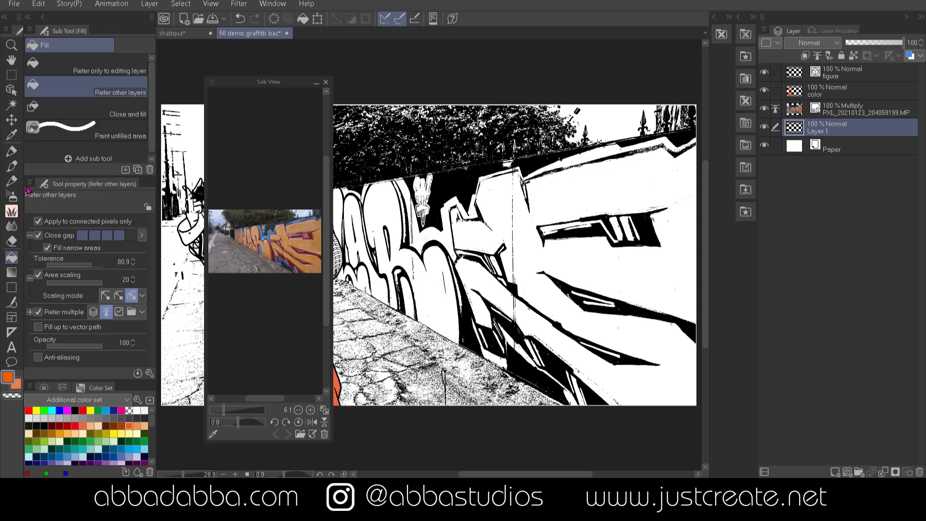
# Sample the pale blue sky from the Sub View photo and fill the sky above the graffiti wall with it
pyautogui.click(12, 135)
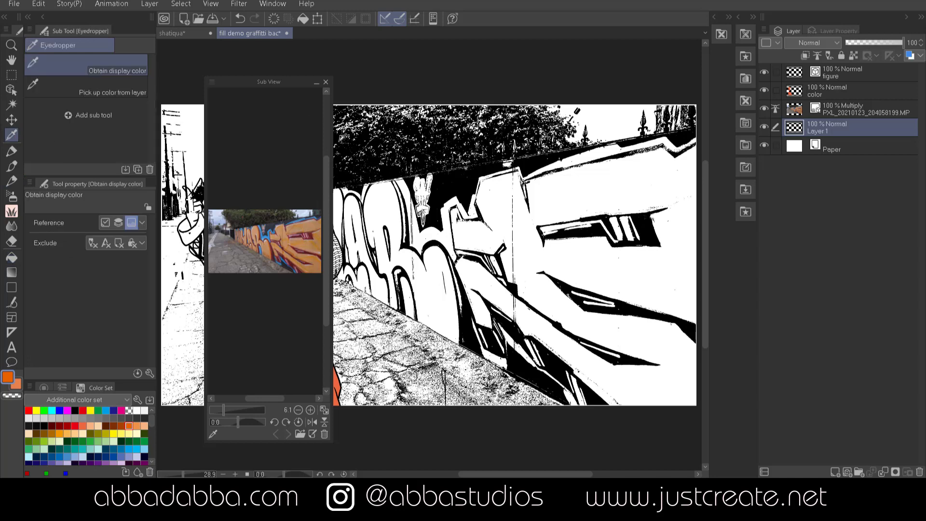
pyautogui.click(307, 211)
pyautogui.click(12, 257)
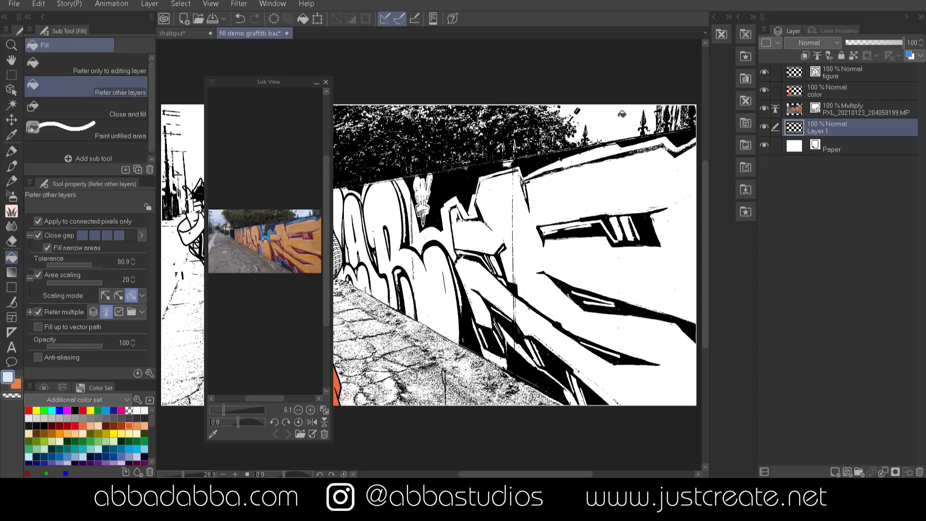
pyautogui.click(622, 115)
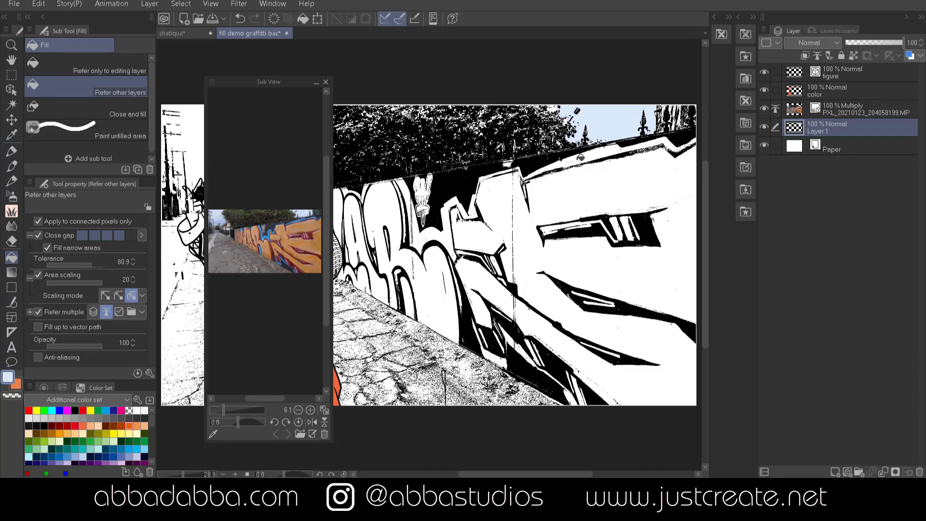
# Sample the brownish orange of the wall from the Sub View photo and fill the large graffiti area with it
pyautogui.press('alt')
pyautogui.click(12, 135)
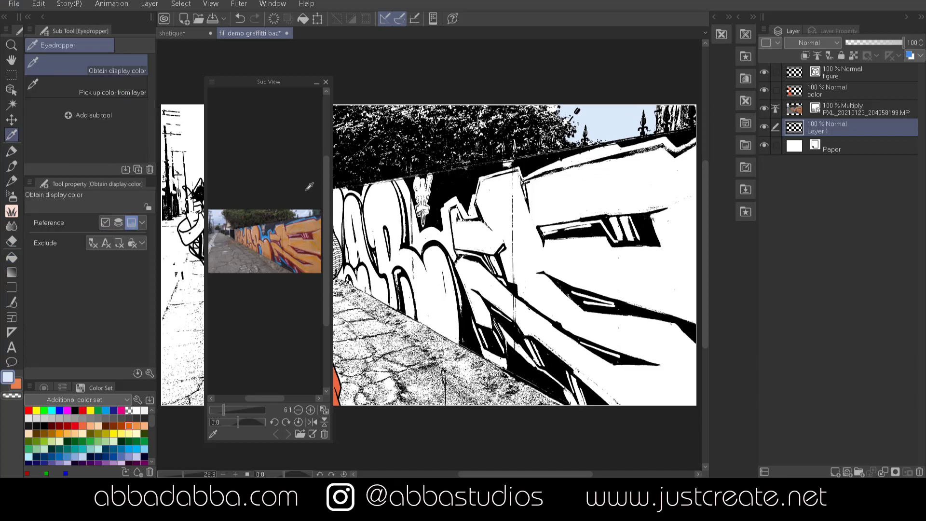
pyautogui.click(315, 223)
pyautogui.click(12, 257)
pyautogui.click(12, 242)
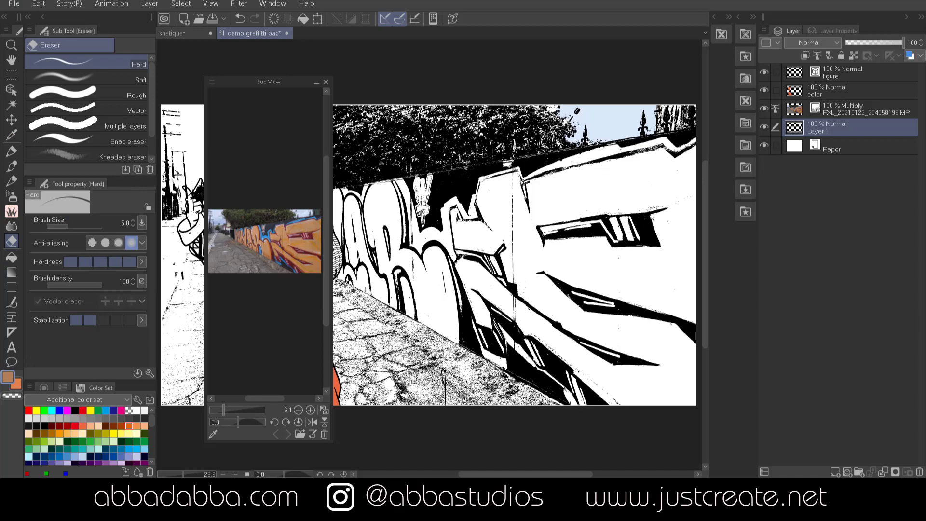
pyautogui.click(11, 257)
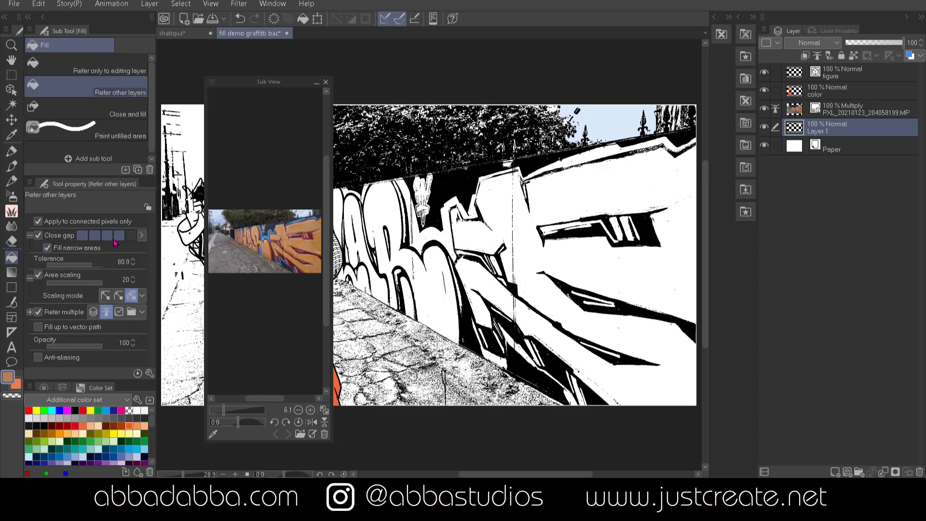
pyautogui.click(651, 181)
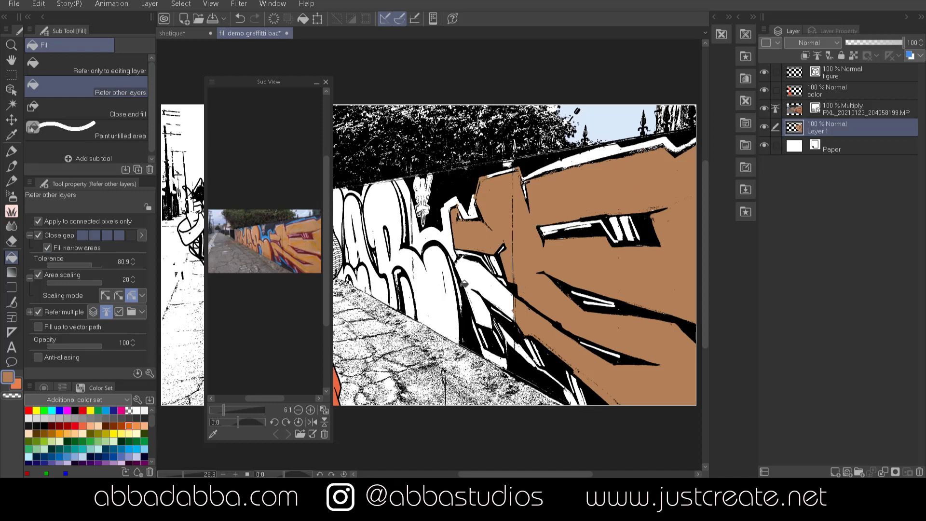
# Sample blue from the Sub View photo and fill the strip along the wall's upper edge and the white stripes within the black graffiti shape
pyautogui.click(12, 139)
pyautogui.click(303, 218)
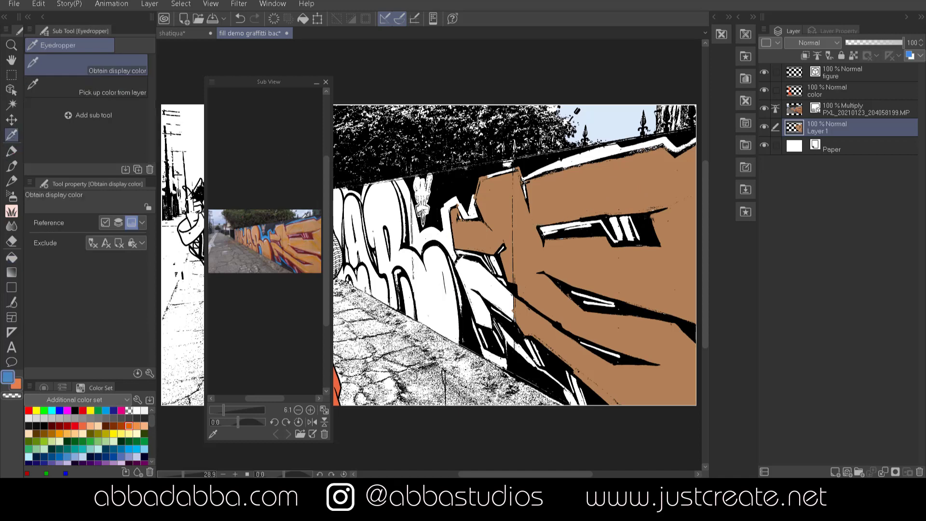
pyautogui.click(12, 257)
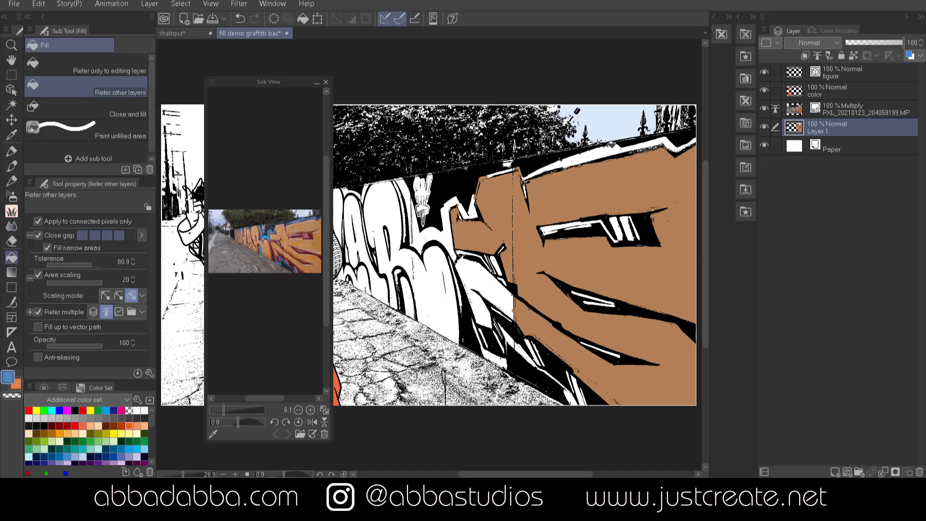
pyautogui.click(690, 139)
pyautogui.click(559, 226)
pyautogui.click(617, 224)
pyautogui.click(629, 227)
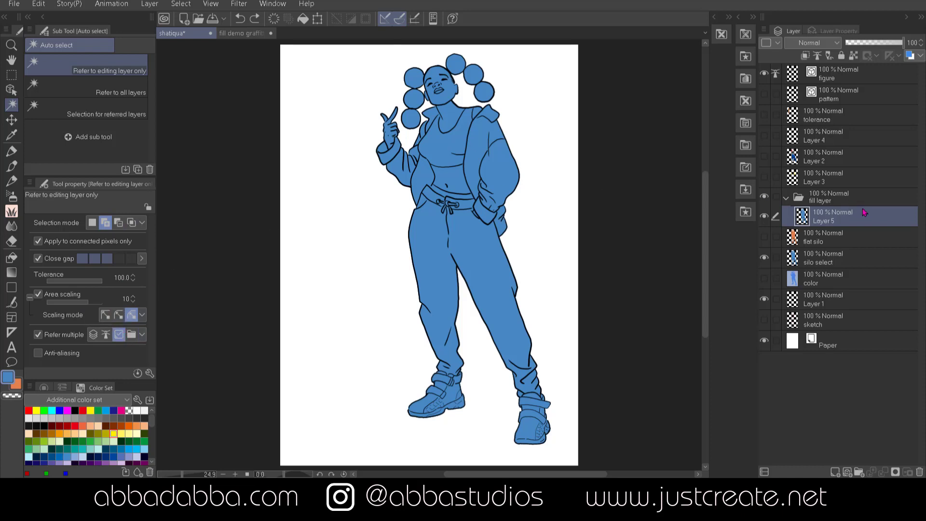
# In the figure document, auto-select the blue silhouette on Layer 5 and create a green fill layer from the selection
pyautogui.click(485, 247)
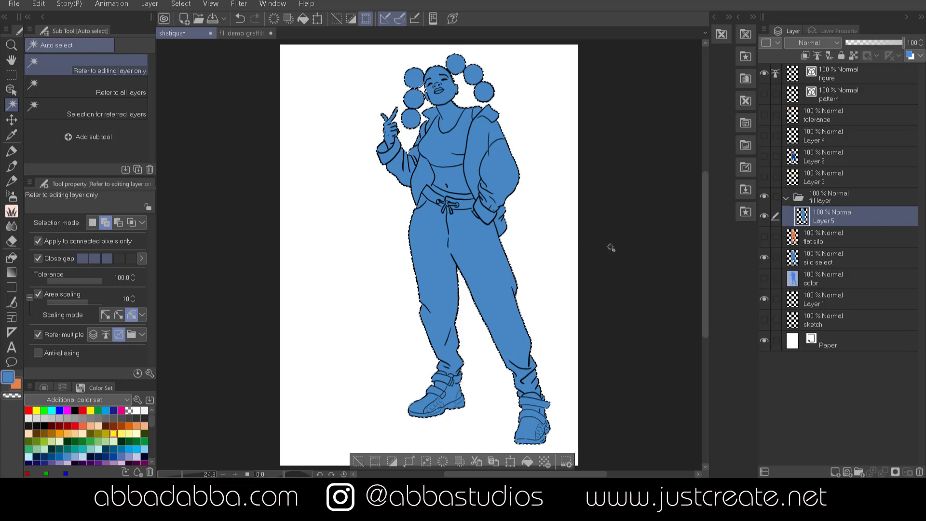
pyautogui.rightClick(851, 222)
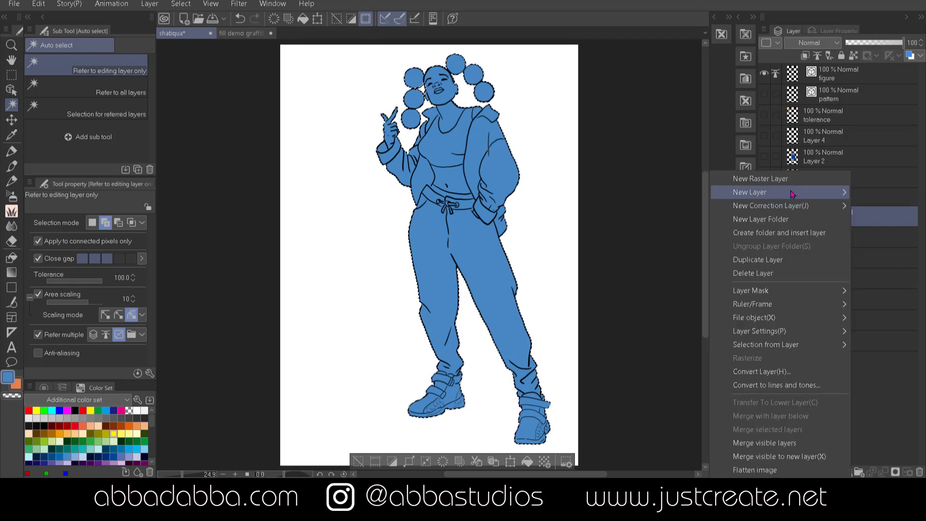
pyautogui.moveTo(744, 193)
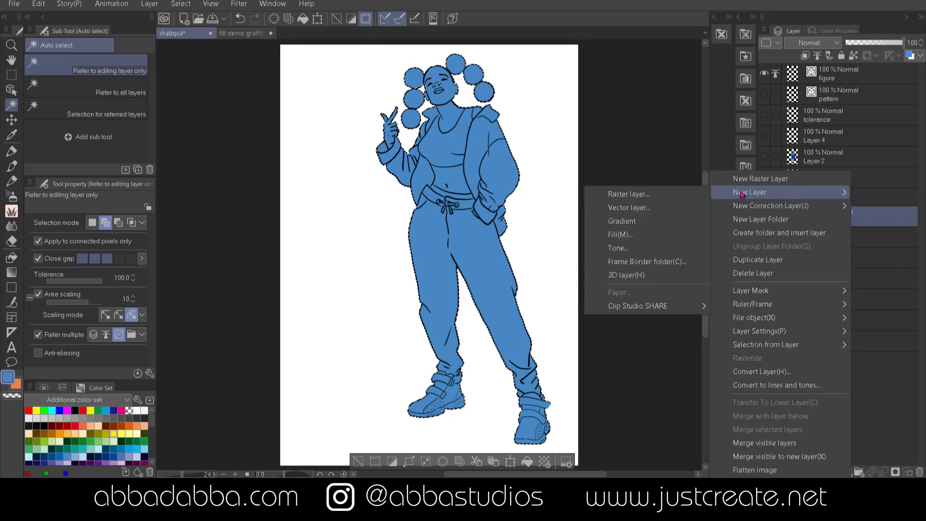
pyautogui.click(616, 235)
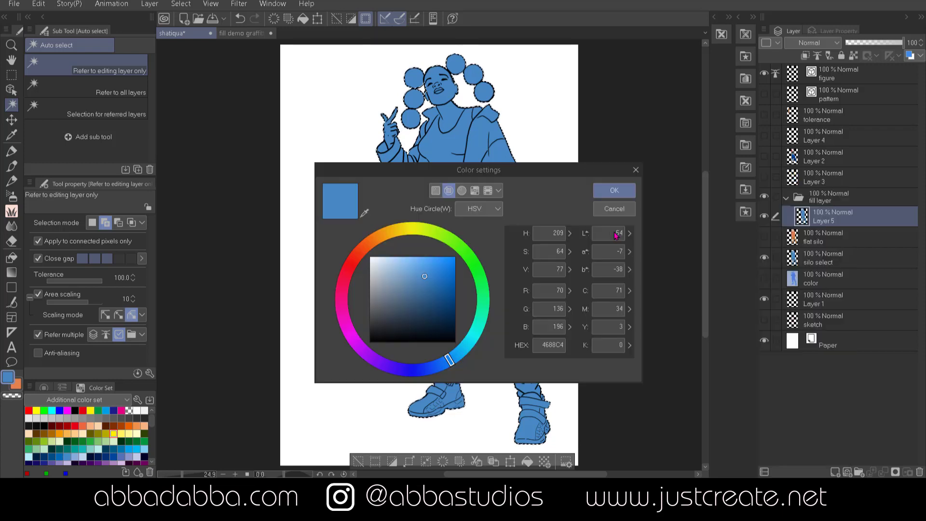
pyautogui.click(470, 254)
pyautogui.click(619, 196)
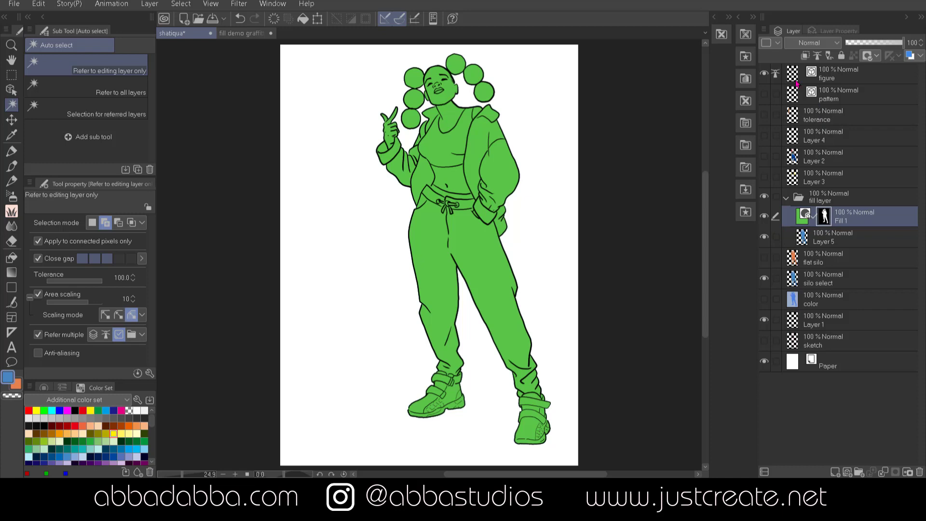
# Hide and reshow the figure line art to check the masked fill silhouette beneath it
pyautogui.click(766, 75)
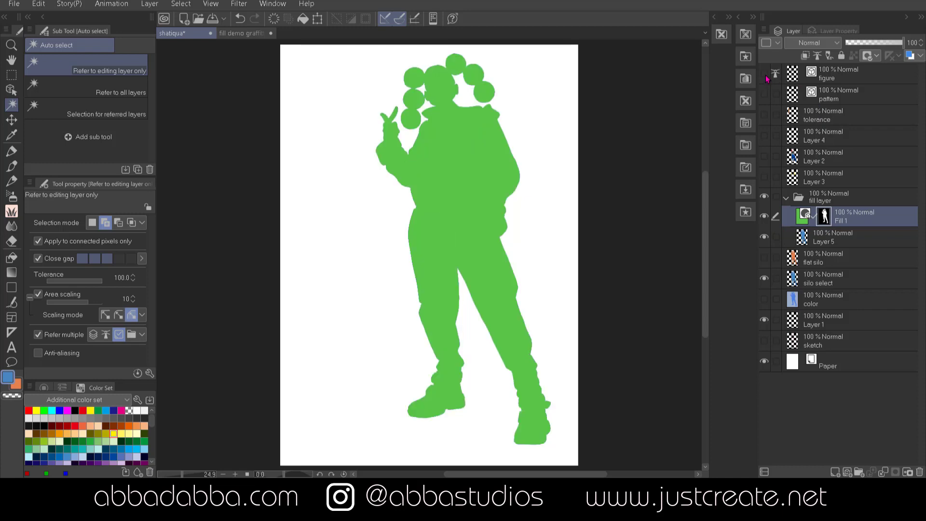
pyautogui.click(766, 75)
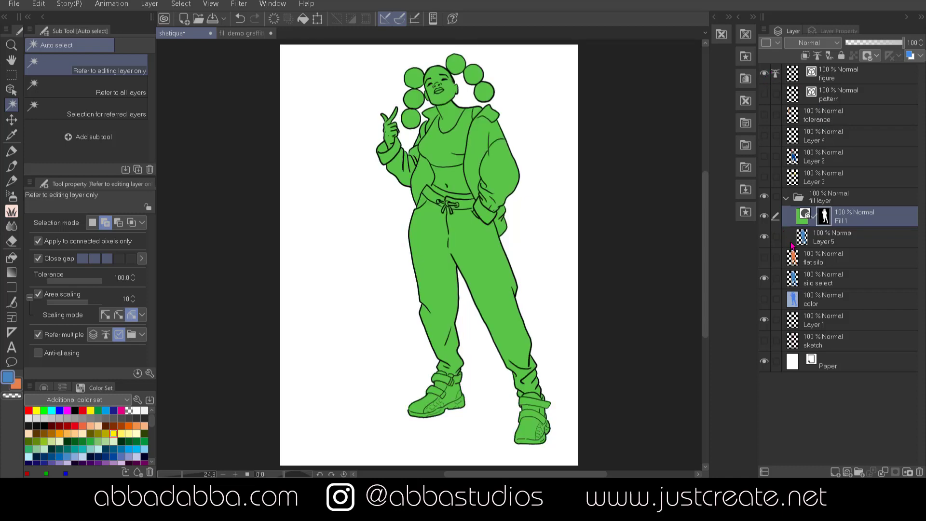
pyautogui.scroll(-1, 588, 230)
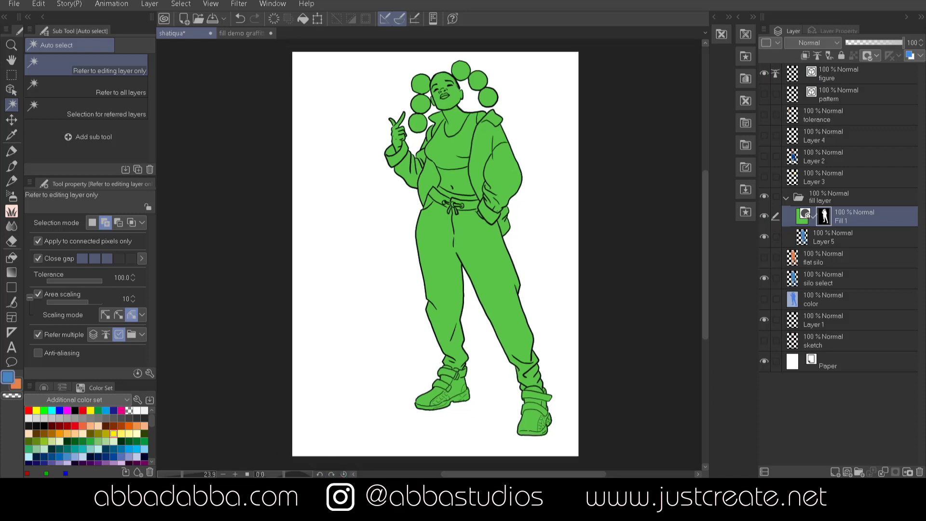
# Switch to the Object tool and recolor the fill layer from the color set with red, dark green and finally purple
pyautogui.click(13, 89)
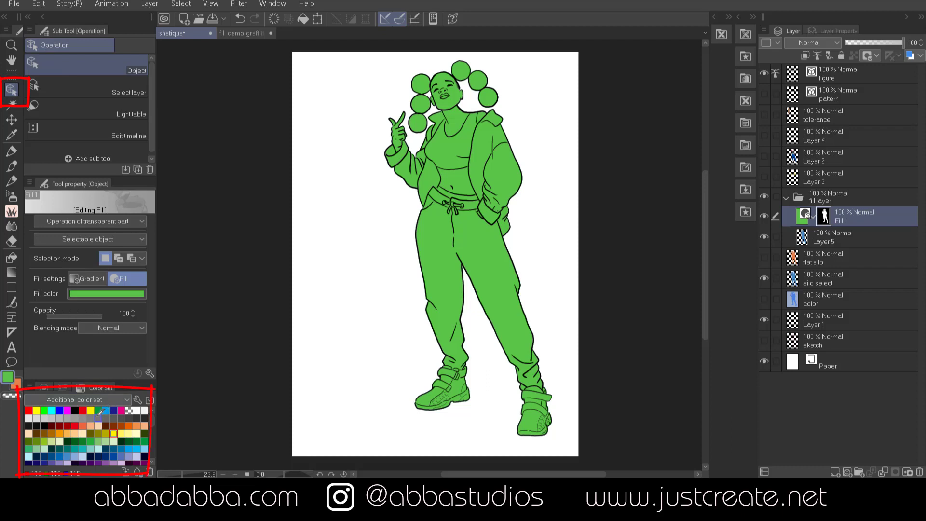
pyautogui.click(83, 410)
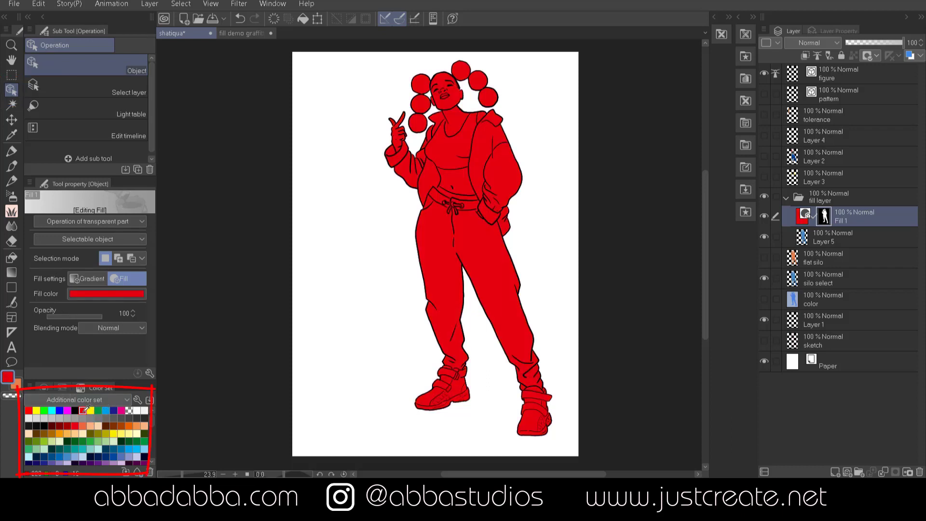
pyautogui.click(83, 441)
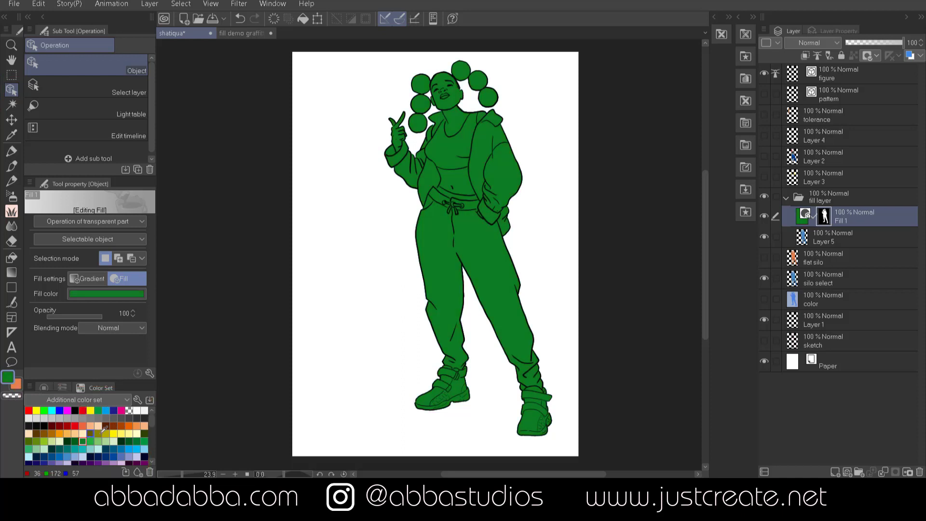
pyautogui.click(98, 462)
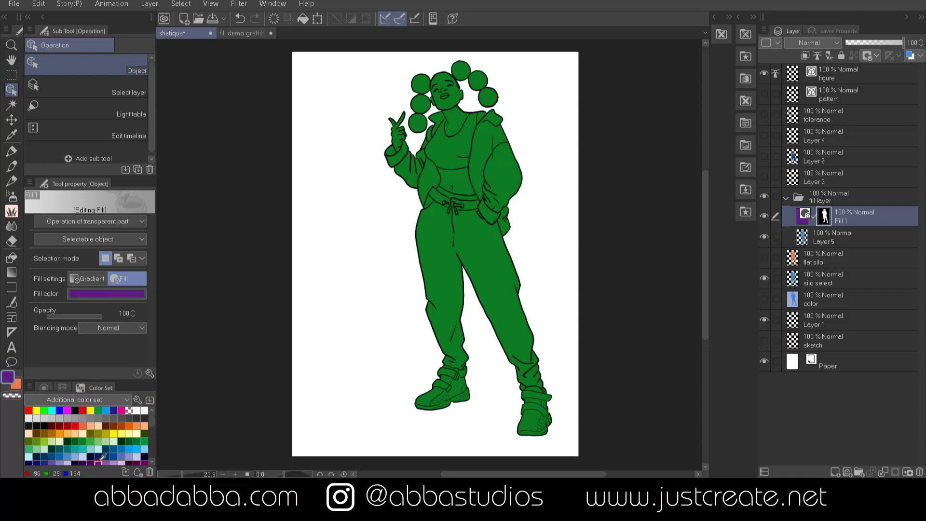
# Change the fill layer's fill color to dark red, HEX 861F19
pyautogui.click(117, 296)
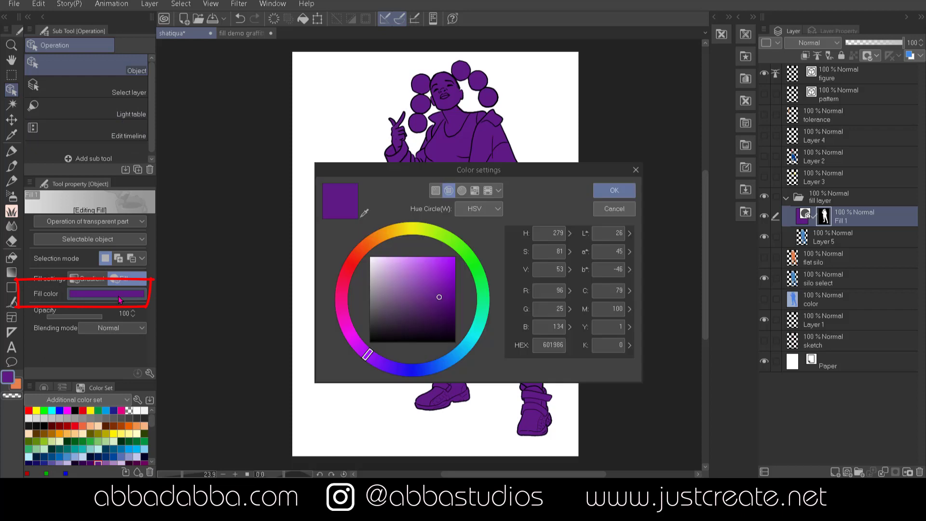
pyautogui.click(353, 262)
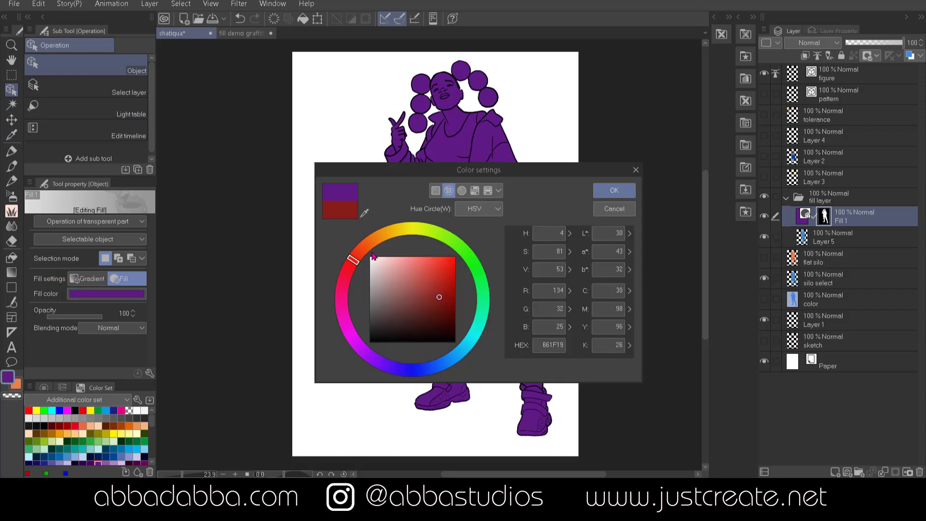
pyautogui.click(612, 192)
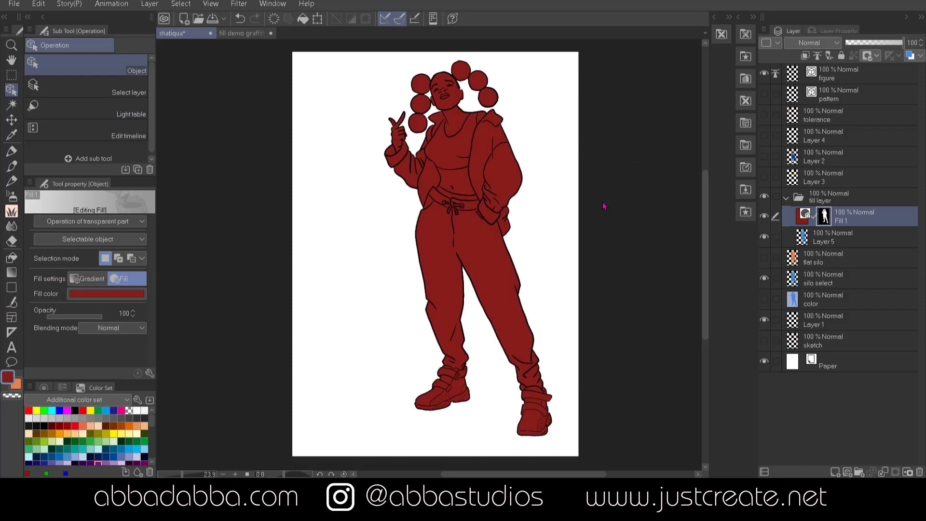
# Change the fill layer's fill color to medium green, HEX 65BA47
pyautogui.click(115, 296)
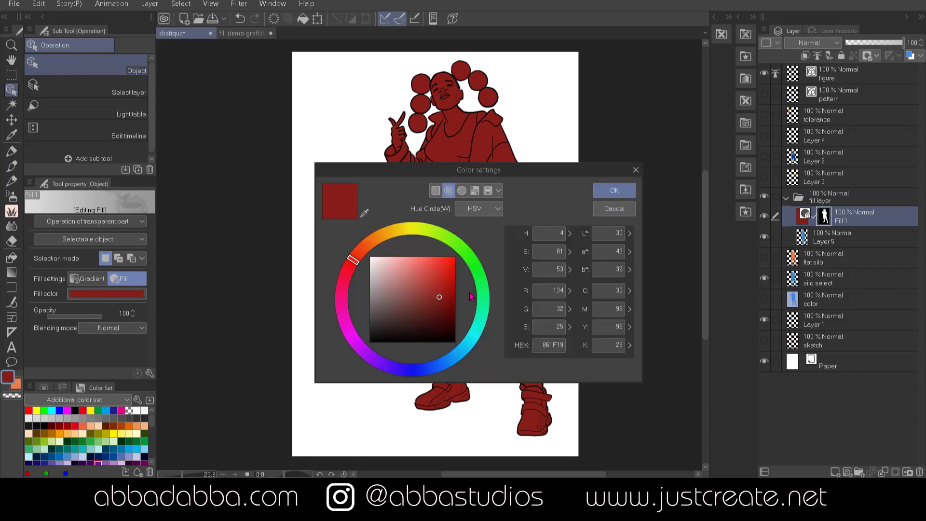
pyautogui.click(351, 336)
pyautogui.click(423, 279)
pyautogui.click(469, 267)
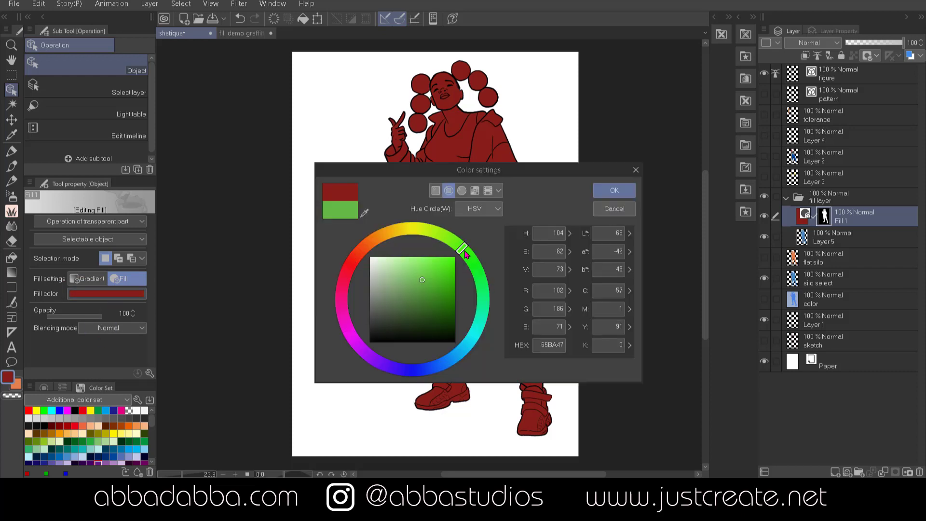
pyautogui.click(614, 190)
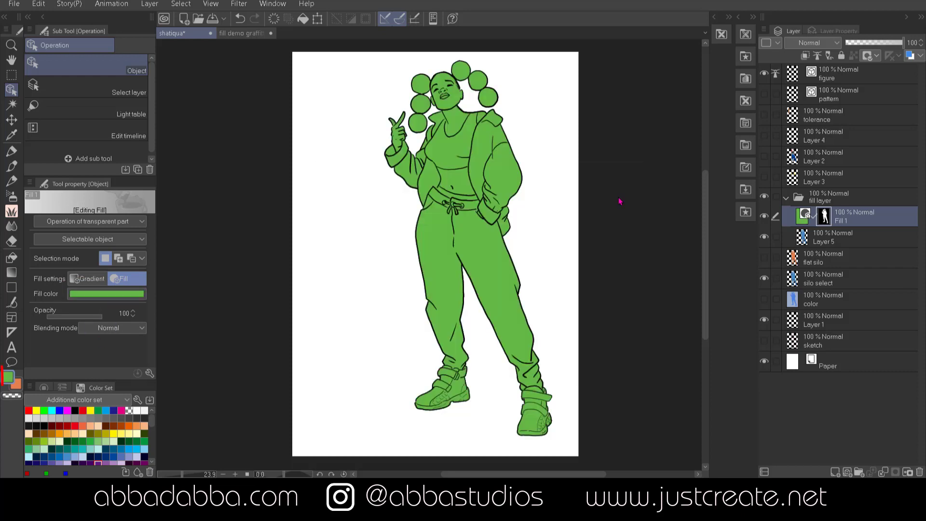
# Recolor the fill layer coral red by editing the main drawing color
pyautogui.doubleClick(9, 380)
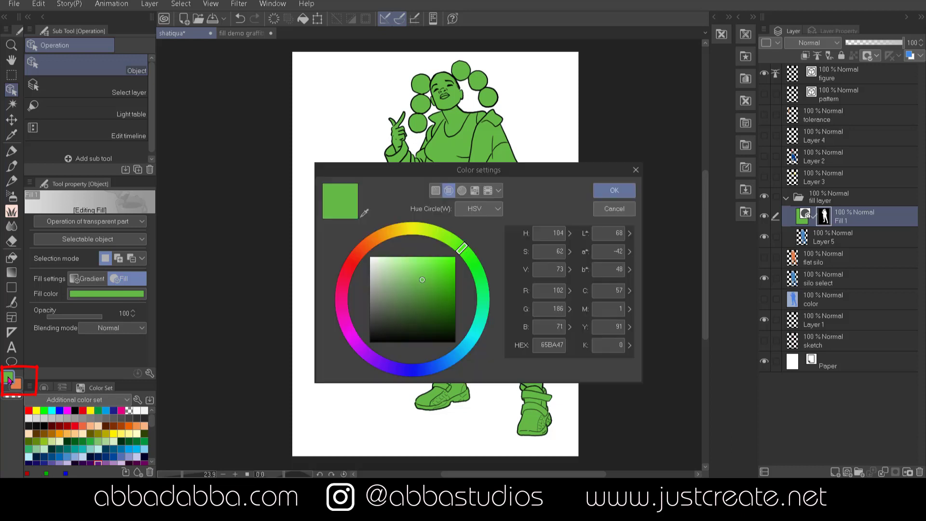
pyautogui.click(360, 253)
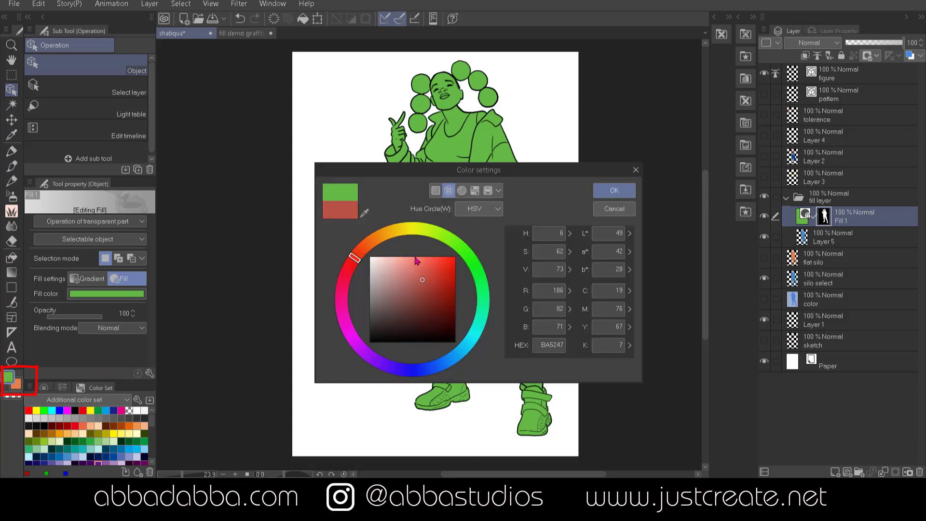
pyautogui.click(614, 191)
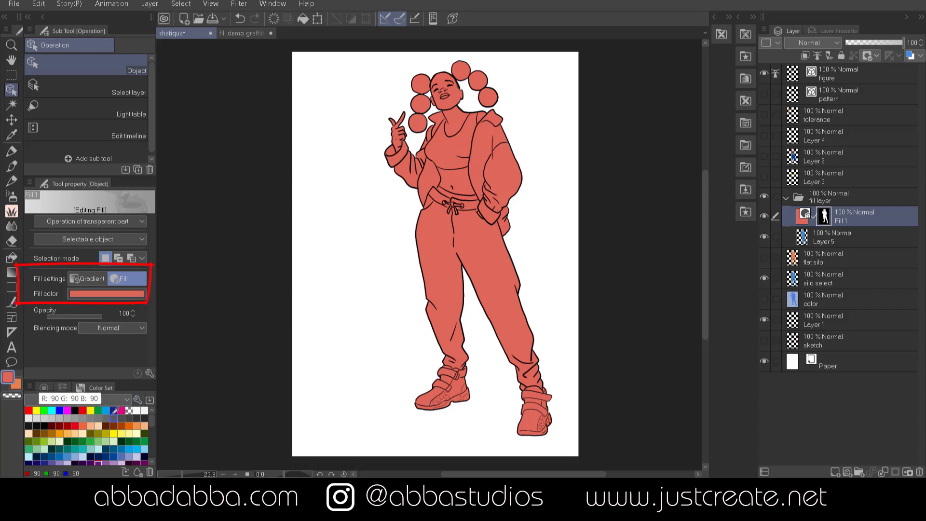
# Switch the fill layer from solid fill to gradient and apply the Somber Shade (blue) gradient
pyautogui.click(96, 281)
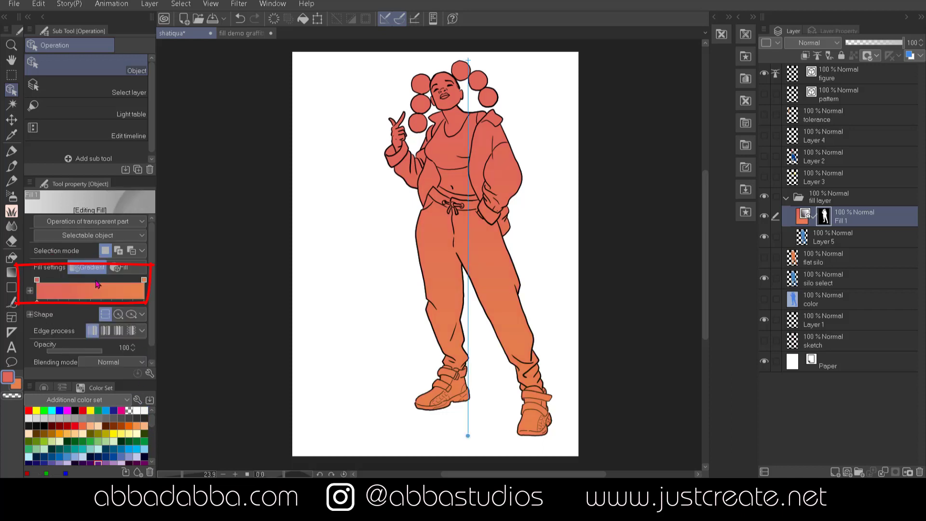
pyautogui.click(118, 296)
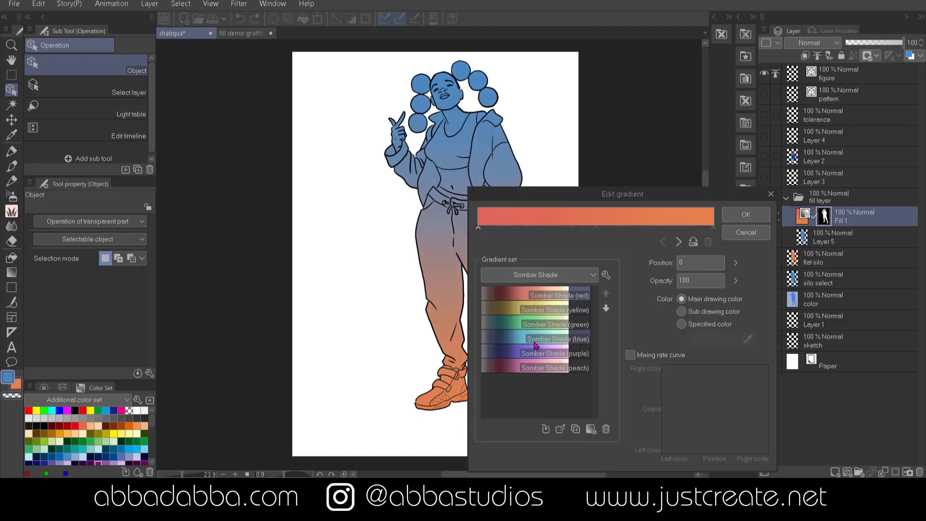
pyautogui.click(514, 342)
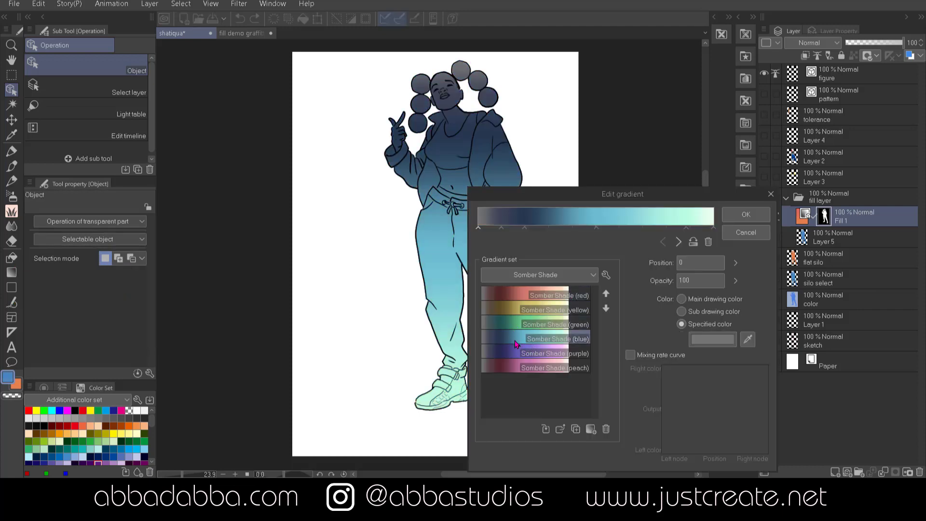
# Try the Blue Sky (blight) gradient from the Sky gradient set on the fill layer
pyautogui.click(586, 276)
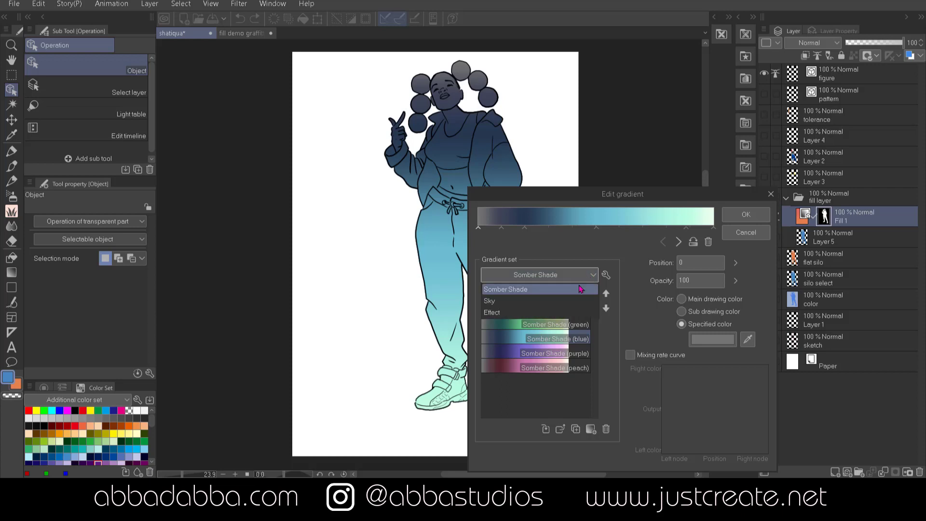
pyautogui.click(563, 302)
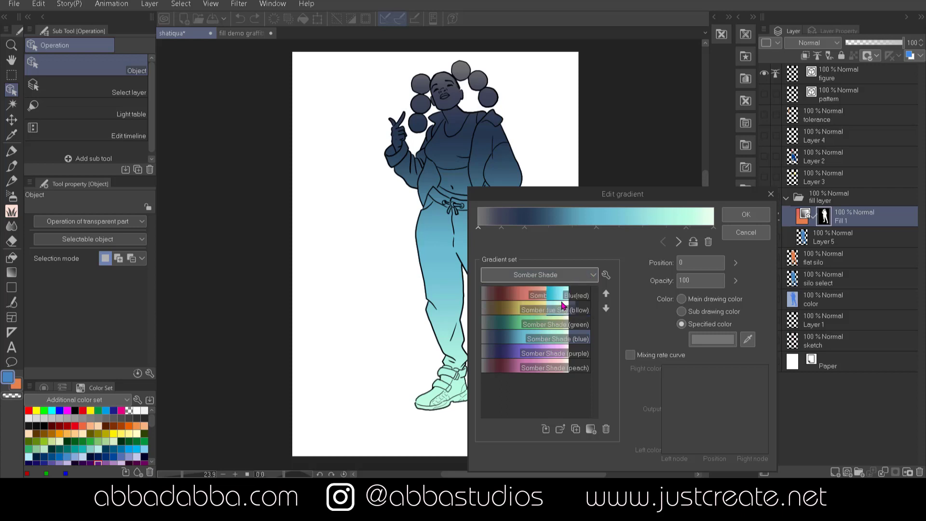
pyautogui.click(529, 311)
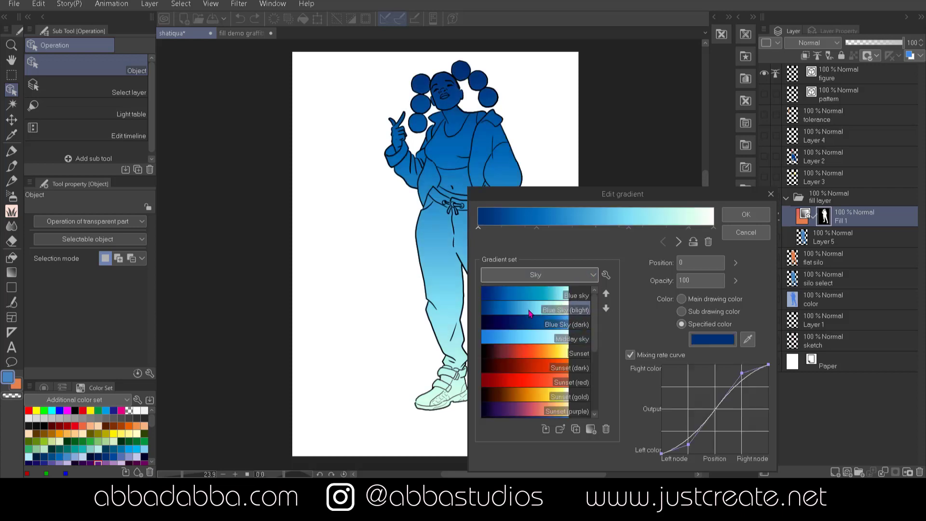
# Apply the Rainbow gradient from the Effect gradient set to the fill layer
pyautogui.click(569, 275)
pyautogui.click(553, 313)
pyautogui.click(540, 354)
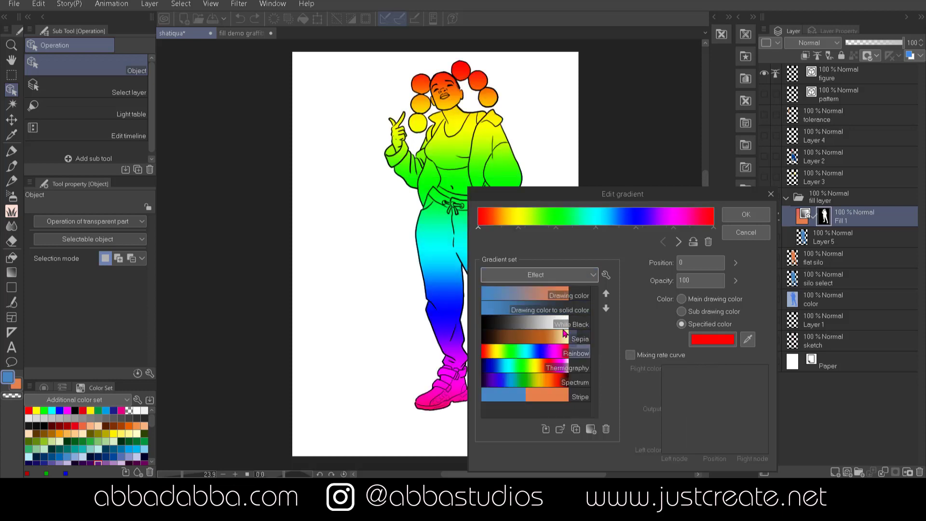
pyautogui.click(748, 217)
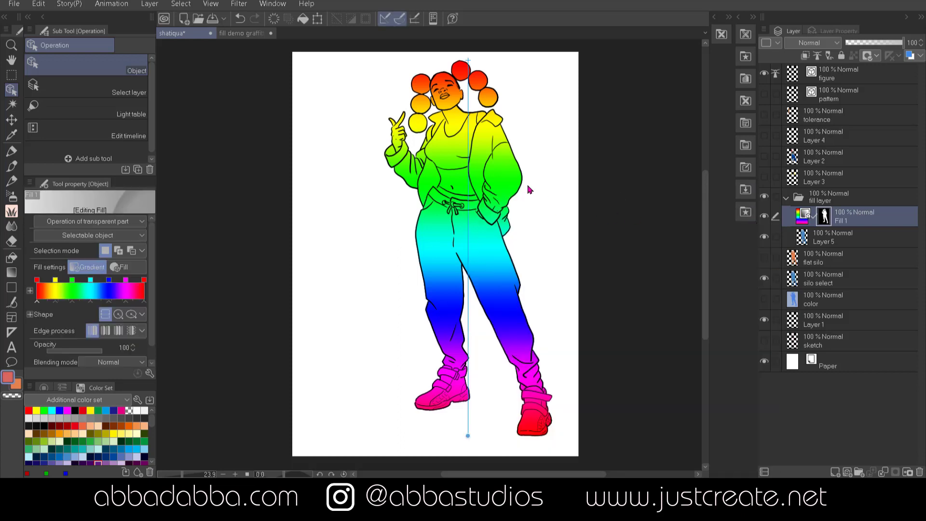
# Reposition the rainbow gradient's guide line so it runs diagonally from beside the figure's head to its lower left
pyautogui.moveTo(468, 63); pyautogui.dragTo(536, 68)
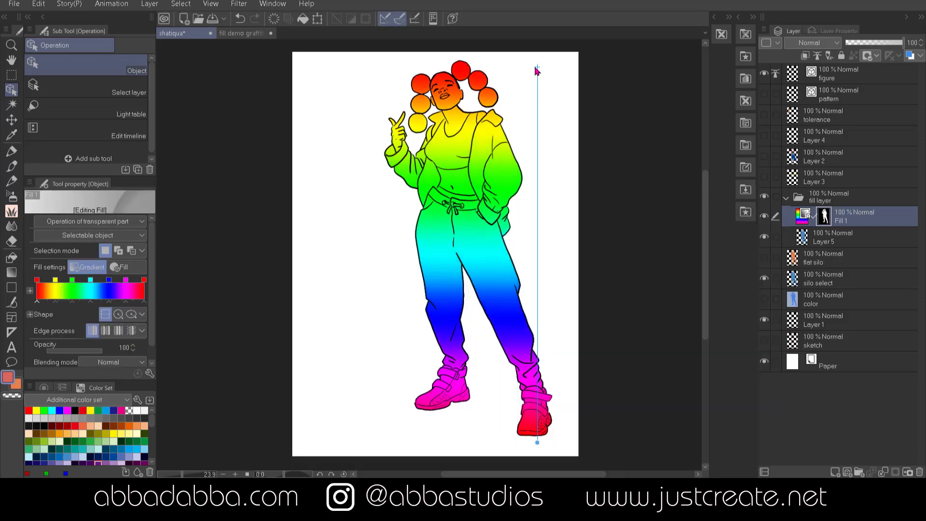
pyautogui.moveTo(534, 441); pyautogui.dragTo(368, 370)
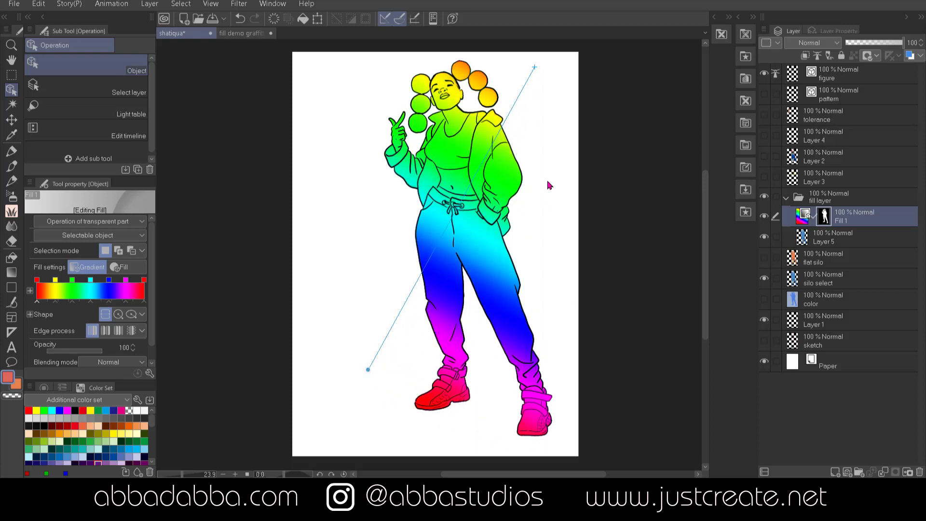
pyautogui.moveTo(537, 71)
pyautogui.mouseDown()
pyautogui.moveTo(560, 102)
pyautogui.moveTo(521, 155)
pyautogui.moveTo(504, 215)
pyautogui.moveTo(542, 82)
pyautogui.mouseUp()
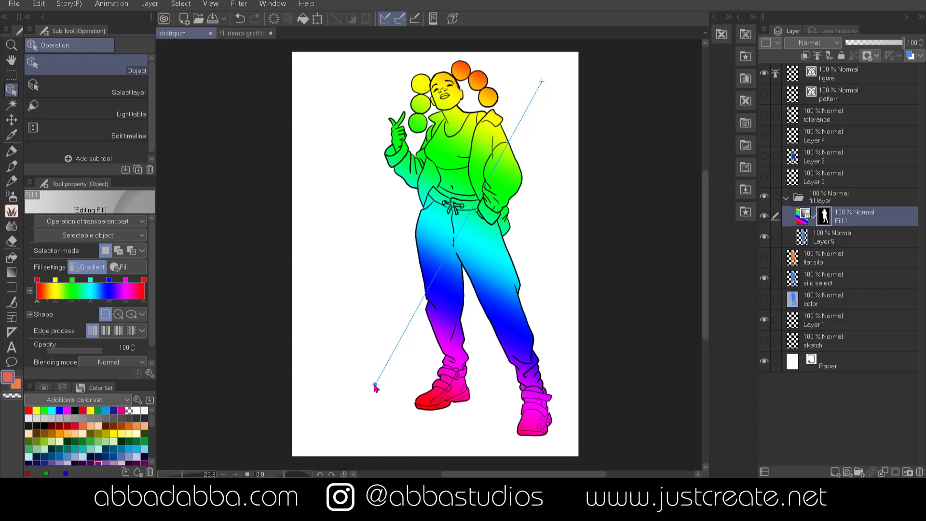
pyautogui.moveTo(376, 385)
pyautogui.mouseDown()
pyautogui.moveTo(422, 301)
pyautogui.moveTo(372, 391)
pyautogui.mouseUp()
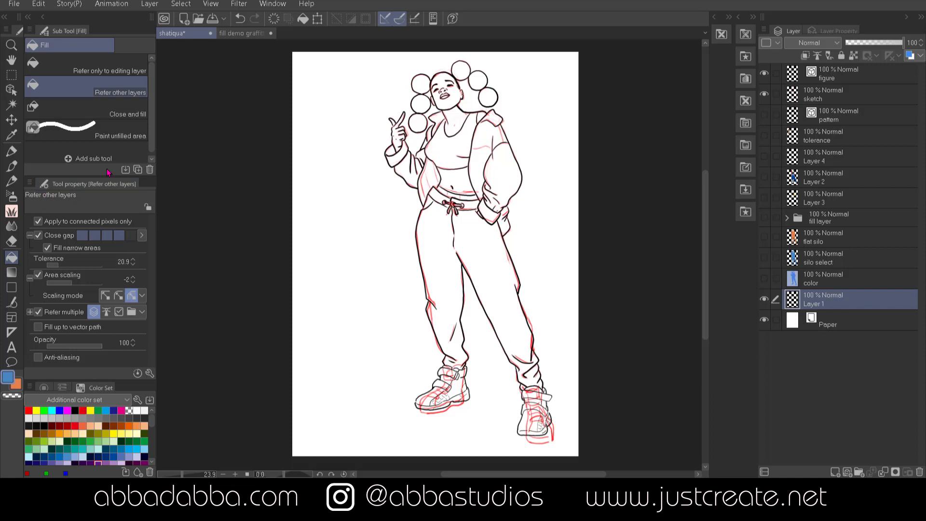
# Fill the background around the figure with blue on Layer 1, with the figure and sketch layers visible
pyautogui.click(765, 74)
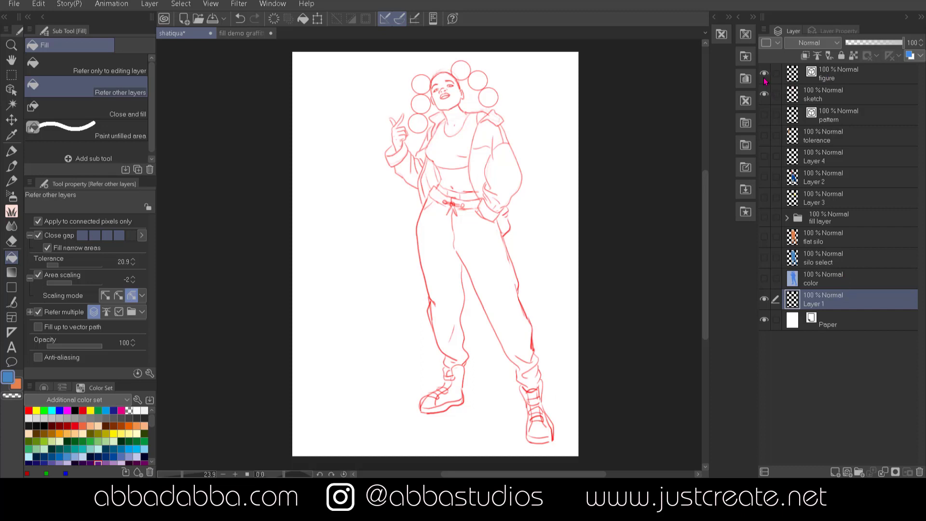
pyautogui.click(766, 80)
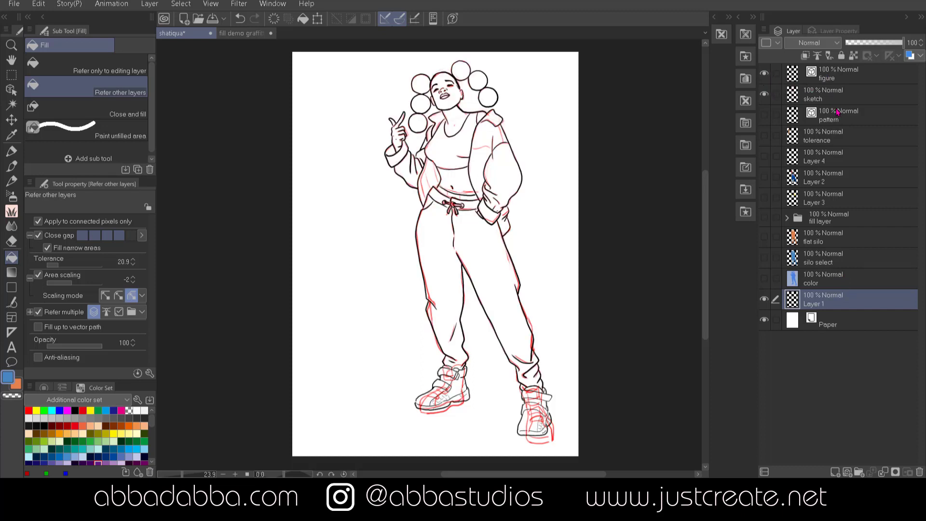
pyautogui.click(561, 187)
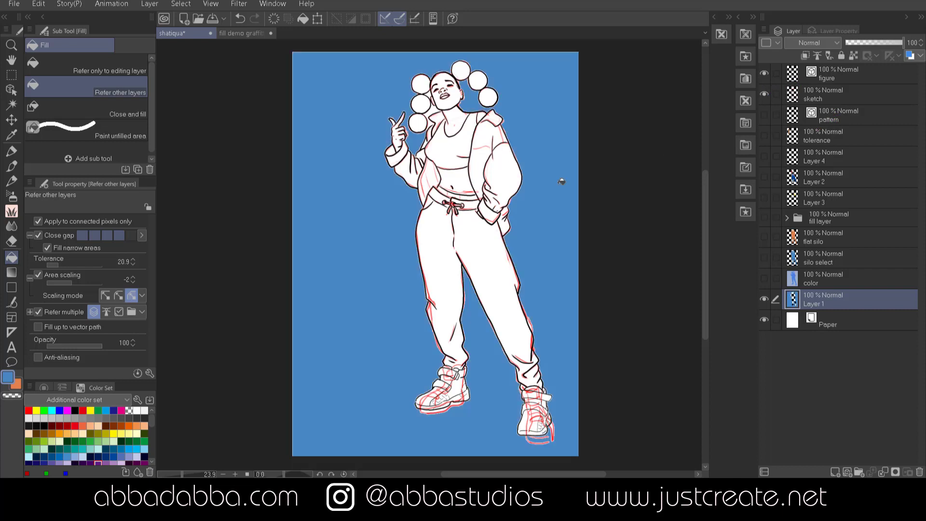
# Inspect the blue fill's edges with the figure and sketch layers hidden, show both layers again and undo the fill
pyautogui.click(765, 75)
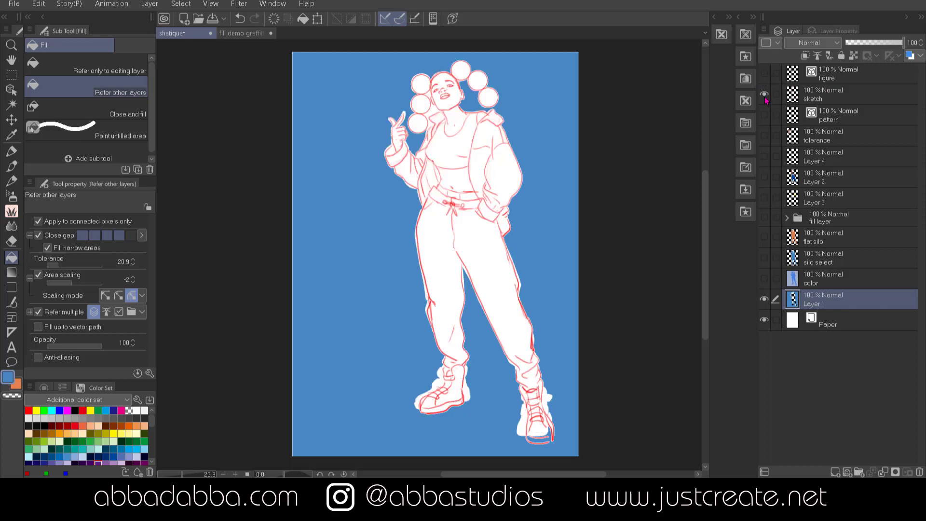
pyautogui.click(765, 95)
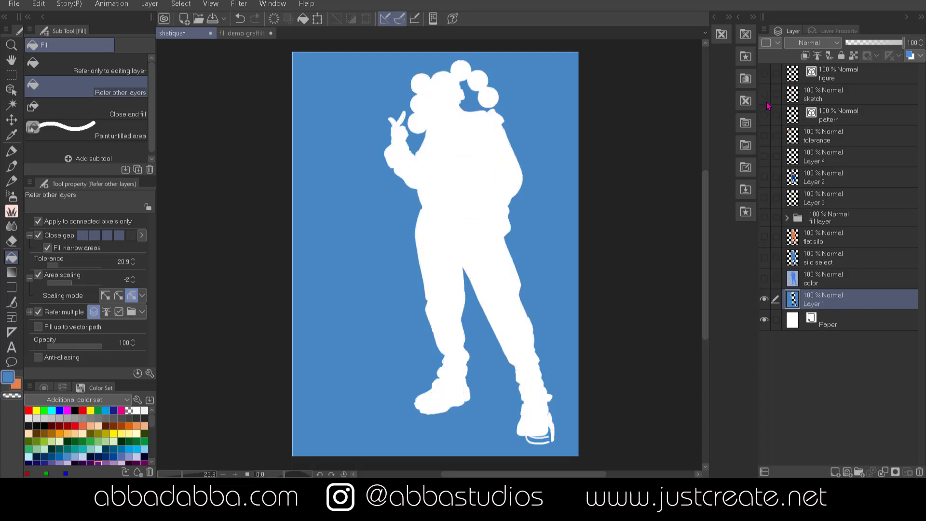
pyautogui.click(764, 95)
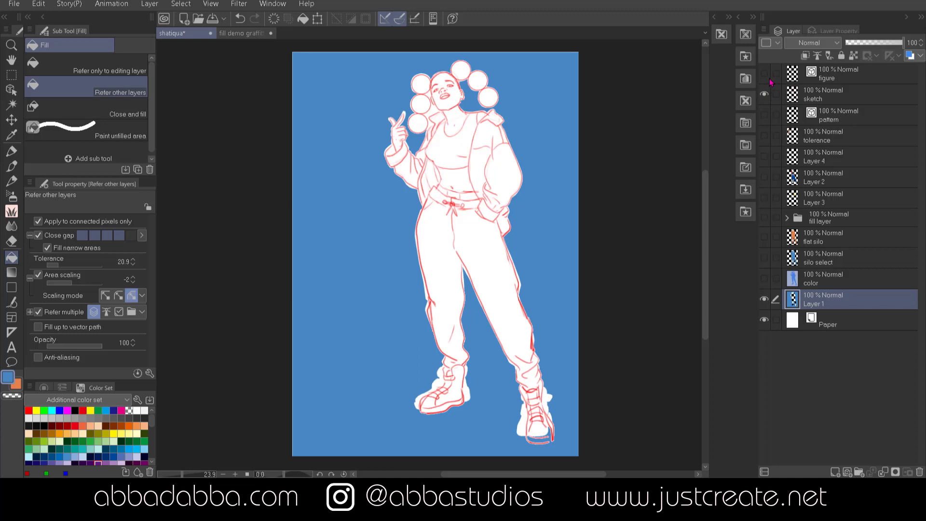
pyautogui.click(764, 73)
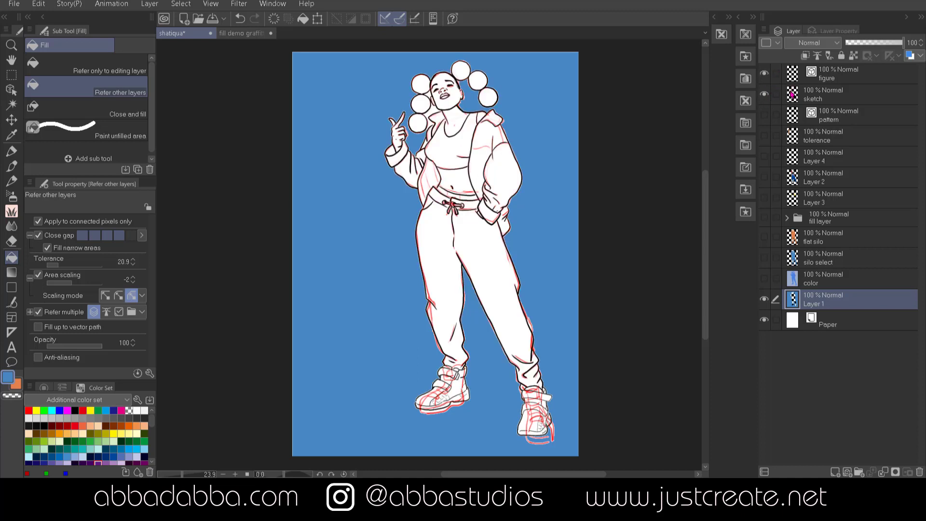
pyautogui.hotkey('ctrl', 'z')
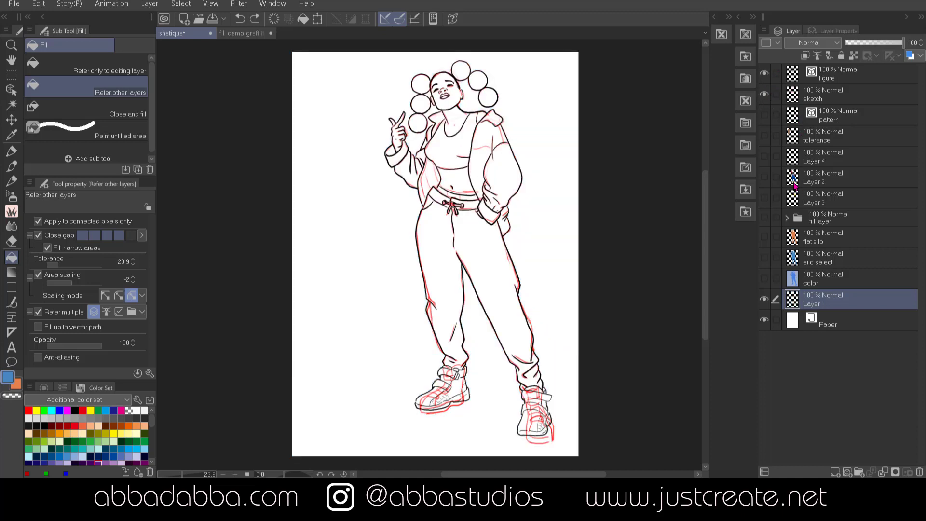
# Set the sketch layer as a draft layer
pyautogui.click(857, 102)
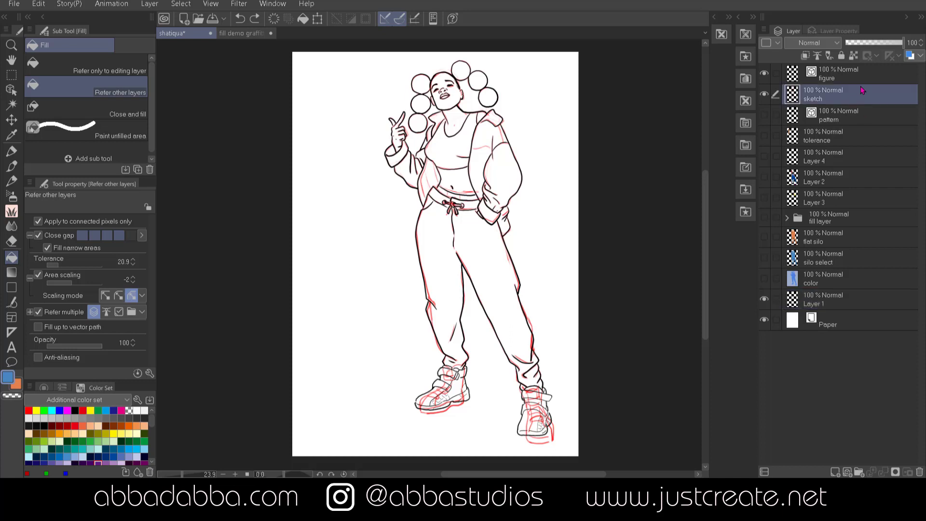
pyautogui.rightClick(891, 103)
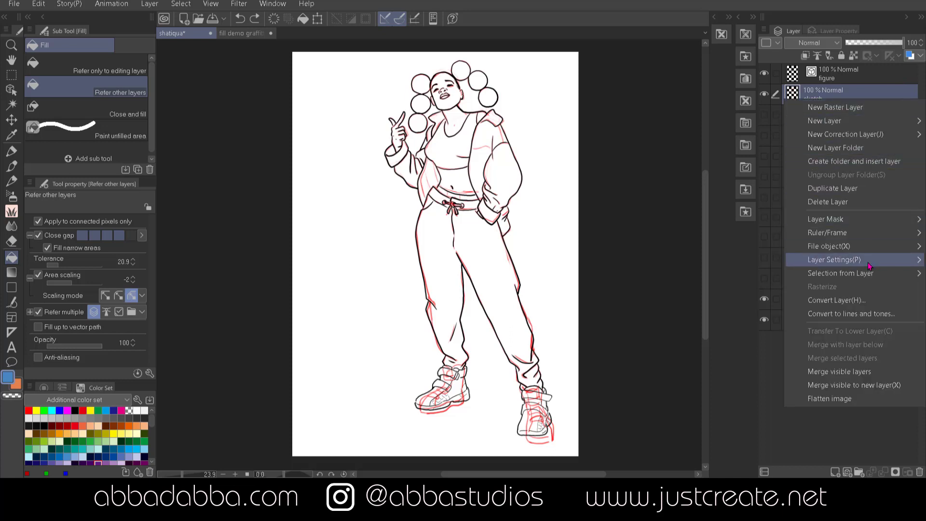
pyautogui.moveTo(866, 264)
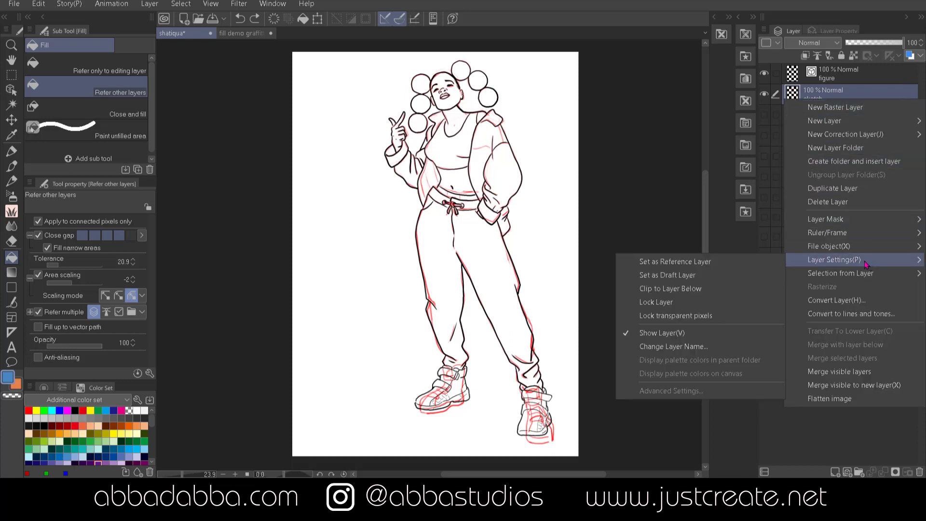
pyautogui.click(703, 282)
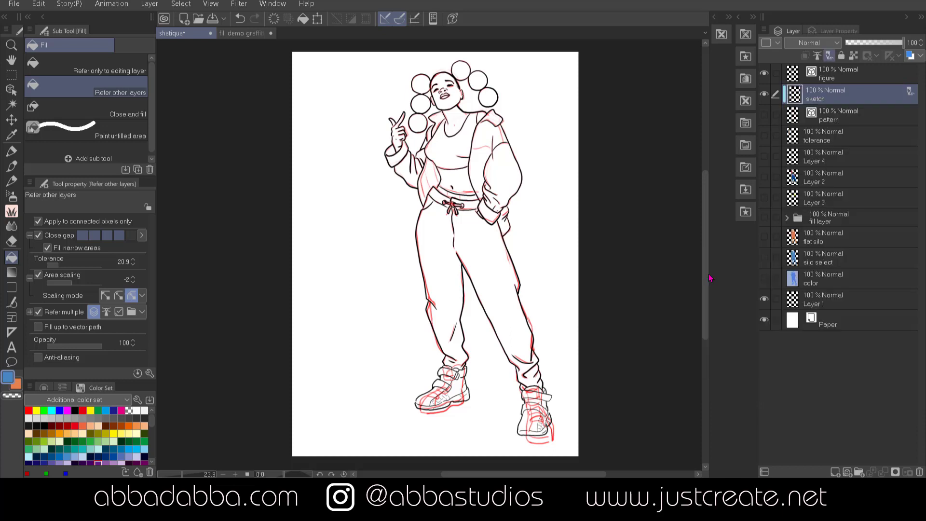
# Fill the background around the figure with blue on Layer 1 and check its edges by toggling the figure and sketch layers
pyautogui.click(875, 303)
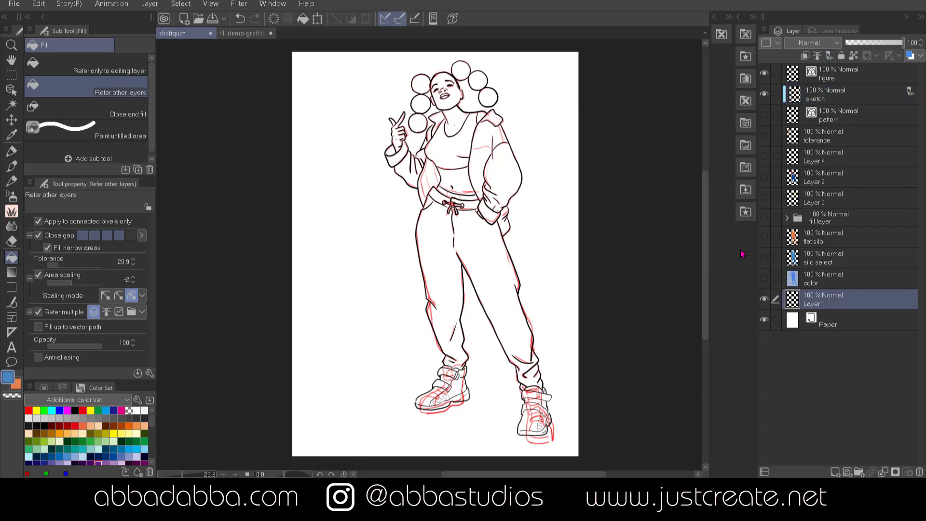
pyautogui.click(555, 210)
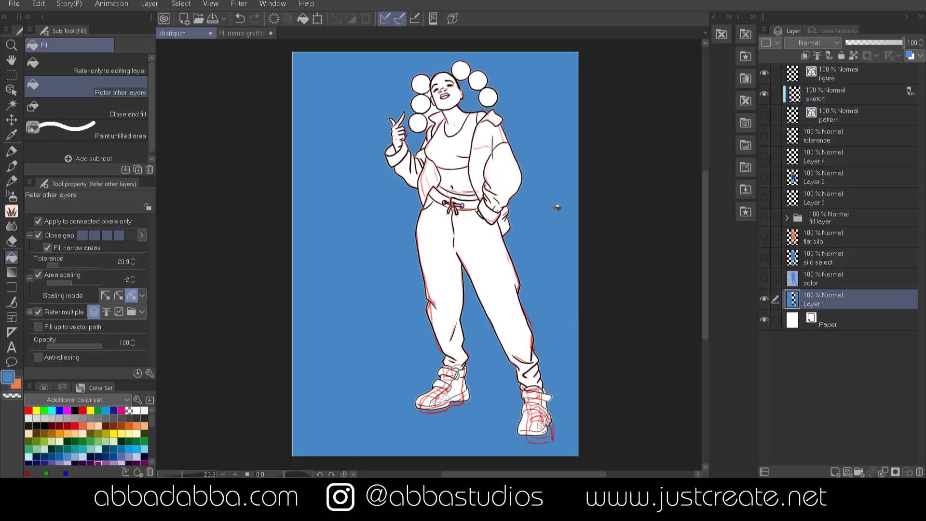
pyautogui.click(764, 76)
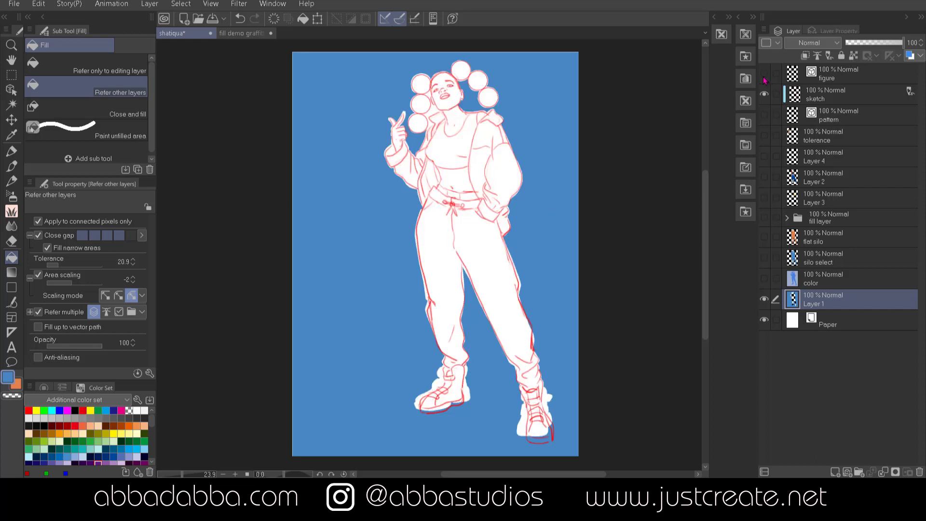
pyautogui.click(764, 76)
pyautogui.click(765, 97)
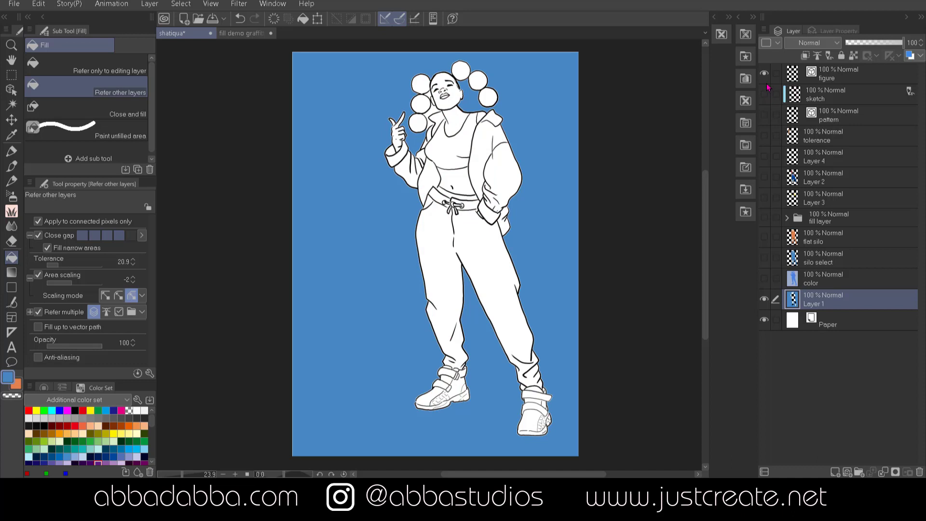
pyautogui.click(766, 76)
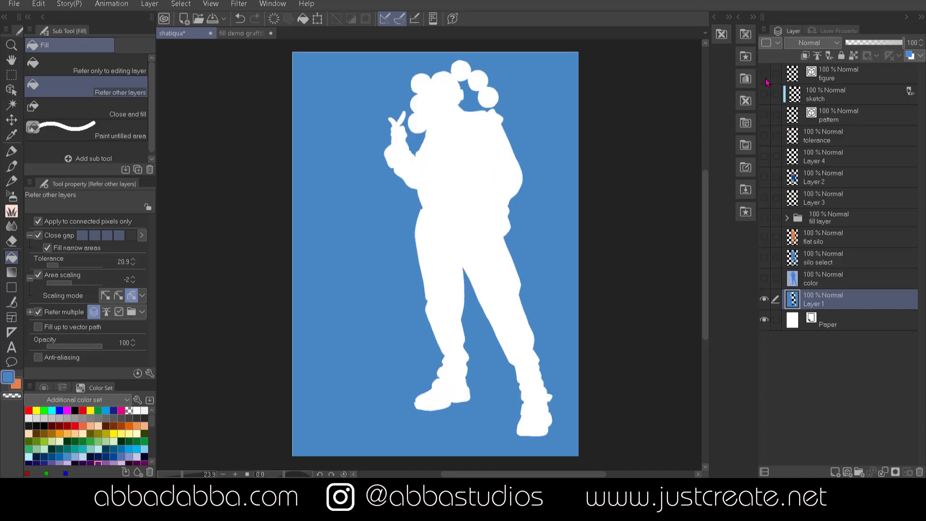
pyautogui.click(765, 74)
pyautogui.click(765, 94)
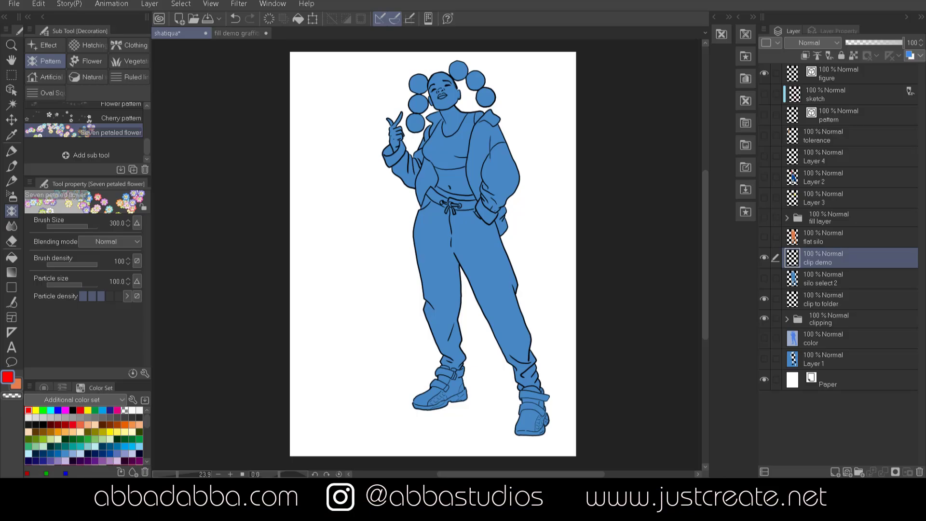
# Clip the clip demo layer to the layer below and make the silo select 2 layer visible
pyautogui.rightClick(875, 256)
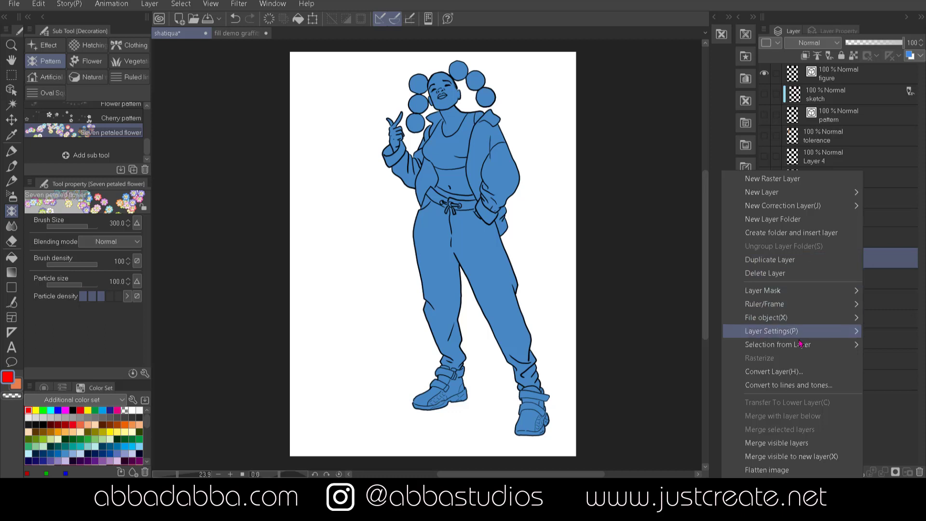
pyautogui.moveTo(796, 331)
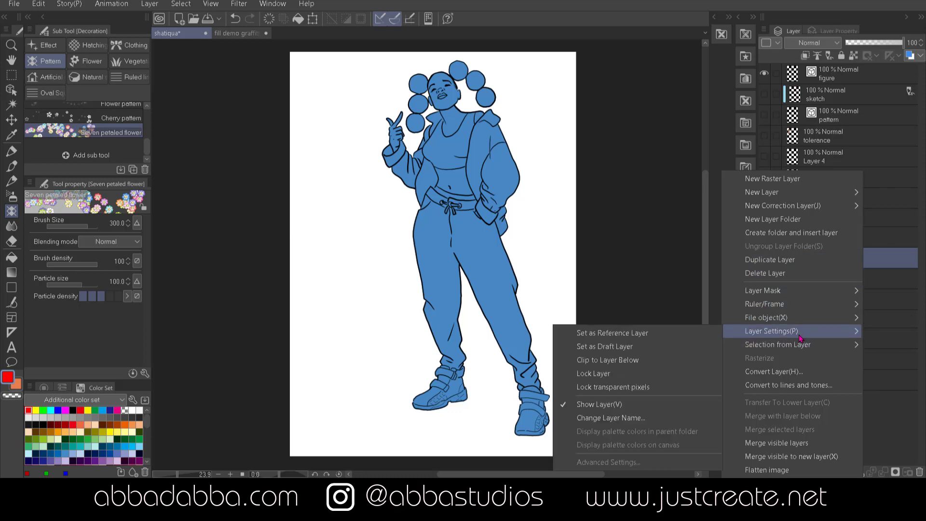
pyautogui.click(651, 367)
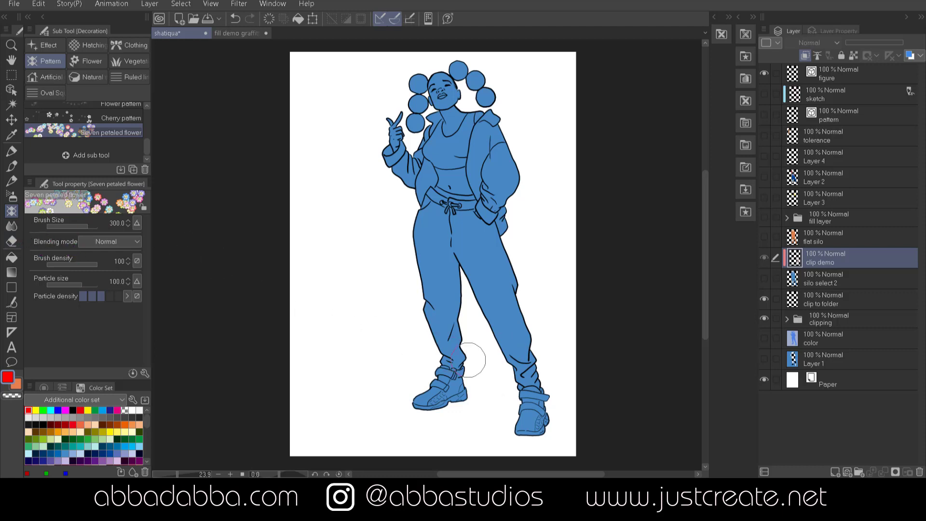
pyautogui.click(765, 279)
# Paint the Seven petaled flower pattern over the pants on the clip demo layer, and hide the clip demo and silo select 2 layers
pyautogui.moveTo(516, 360)
pyautogui.mouseDown()
pyautogui.moveTo(532, 296)
pyautogui.moveTo(497, 314)
pyautogui.moveTo(512, 227)
pyautogui.moveTo(466, 235)
pyautogui.moveTo(405, 294)
pyautogui.moveTo(449, 313)
pyautogui.moveTo(432, 364)
pyautogui.moveTo(540, 374)
pyautogui.moveTo(521, 366)
pyautogui.moveTo(437, 241)
pyautogui.moveTo(426, 209)
pyautogui.mouseUp()
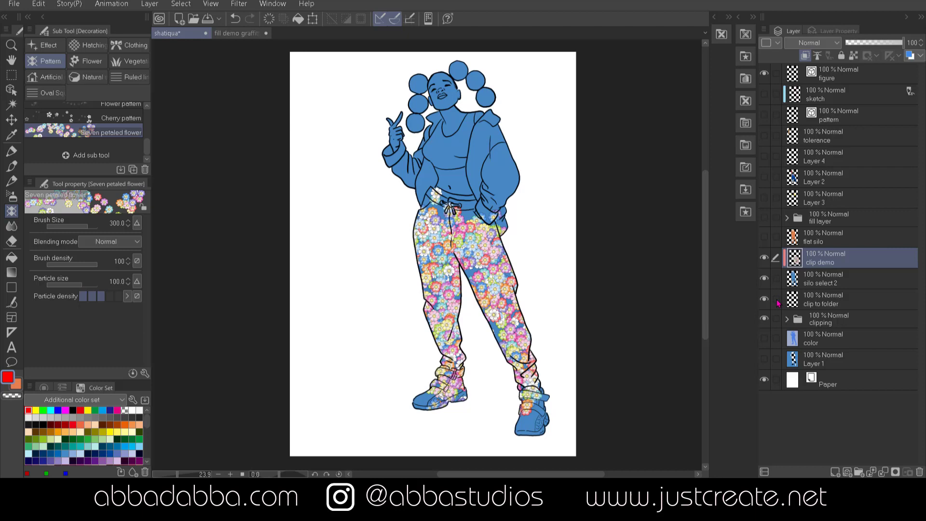
pyautogui.click(765, 278)
pyautogui.click(765, 257)
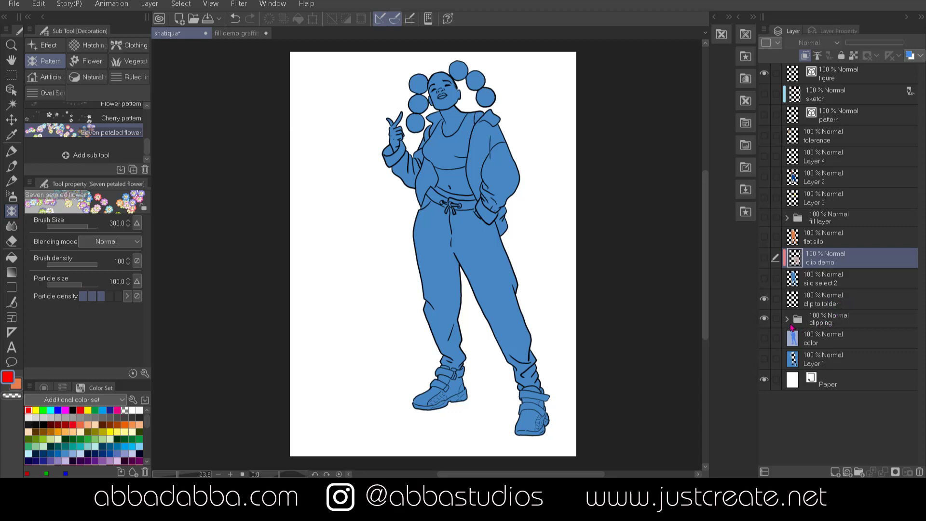
# Clip the clip to folder layer to the clipping folder directly below it
pyautogui.click(764, 319)
pyautogui.click(765, 319)
pyautogui.click(786, 320)
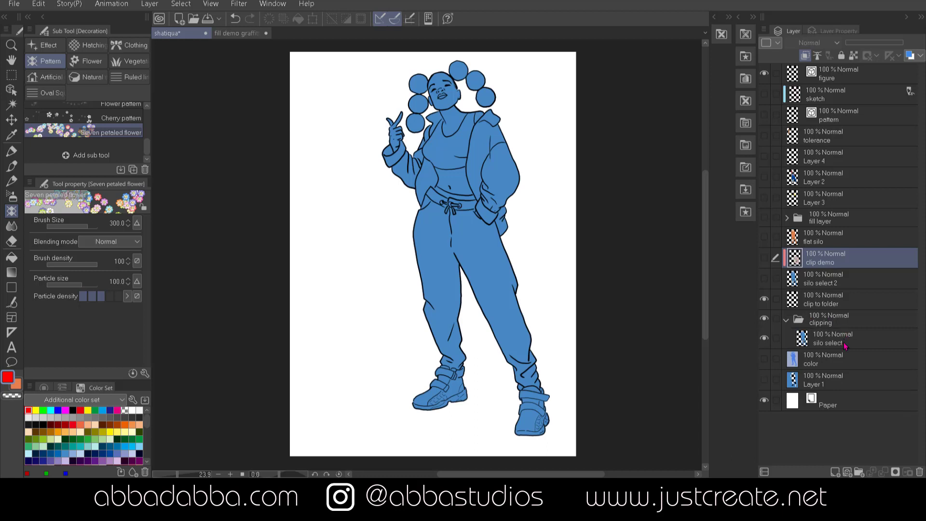
pyautogui.click(787, 321)
pyautogui.click(828, 303)
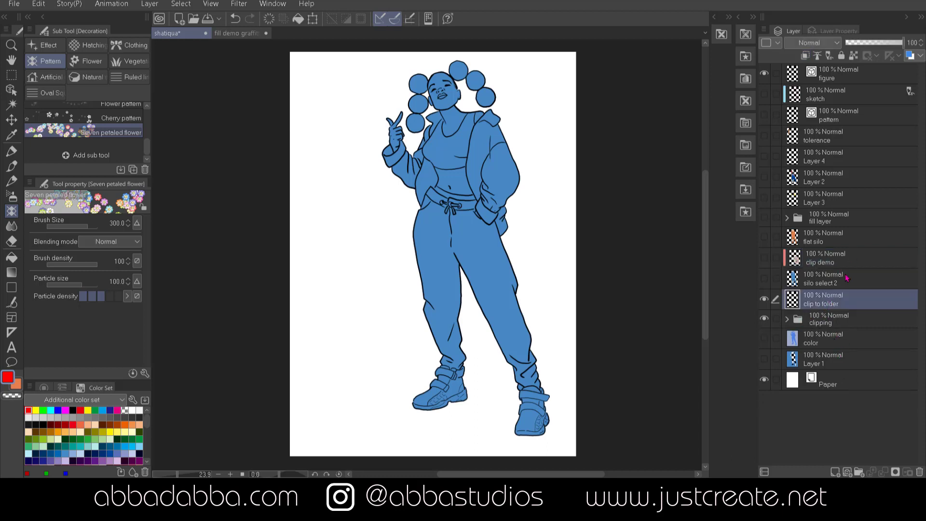
pyautogui.rightClick(860, 305)
pyautogui.moveTo(854, 154)
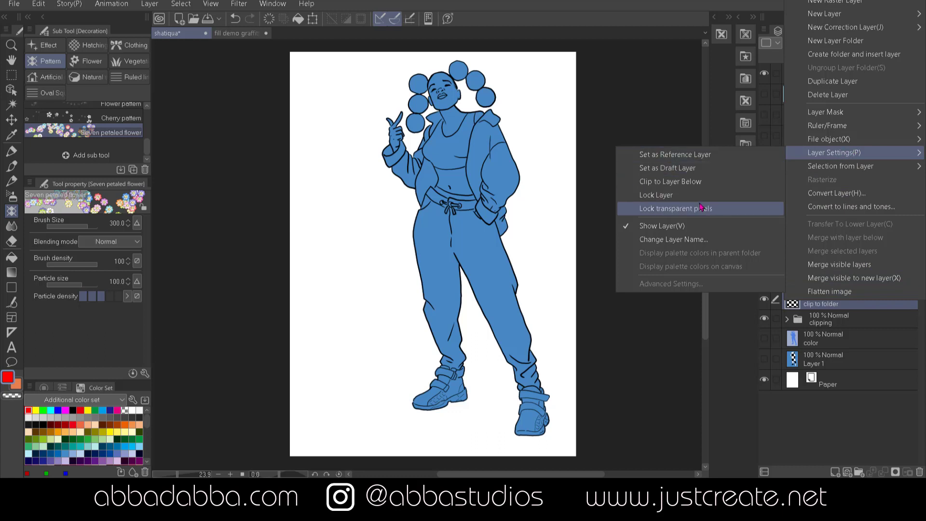
pyautogui.click(702, 182)
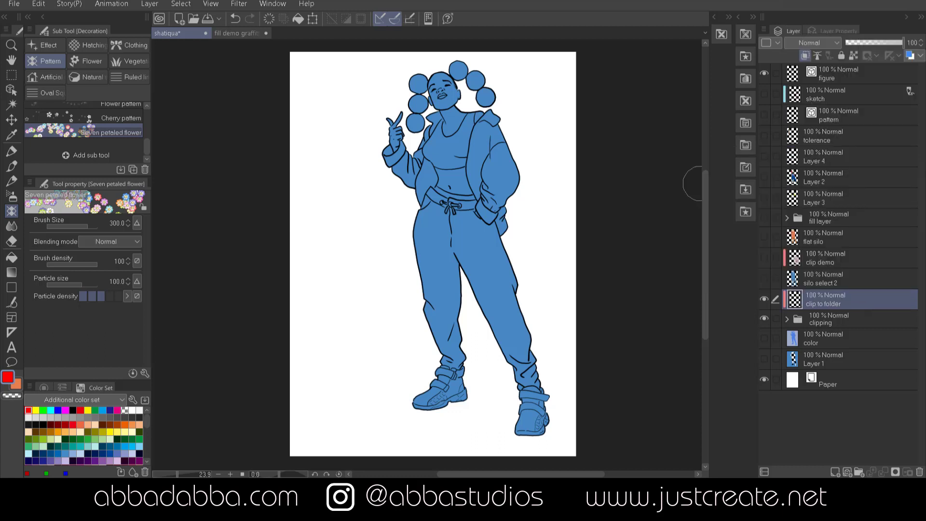
# Paint the Seven petaled flower pattern over the figure's upper body and check the clipping by toggling the clipping folder's visibility
pyautogui.moveTo(485, 178)
pyautogui.mouseDown()
pyautogui.moveTo(455, 157)
pyautogui.moveTo(434, 164)
pyautogui.moveTo(468, 99)
pyautogui.moveTo(437, 72)
pyautogui.moveTo(468, 125)
pyautogui.moveTo(499, 139)
pyautogui.moveTo(514, 207)
pyautogui.mouseUp()
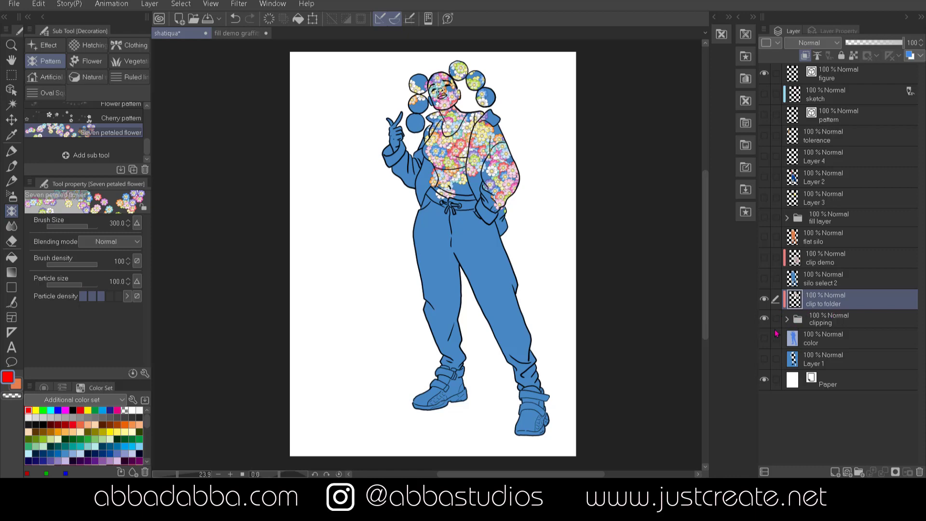
pyautogui.click(765, 319)
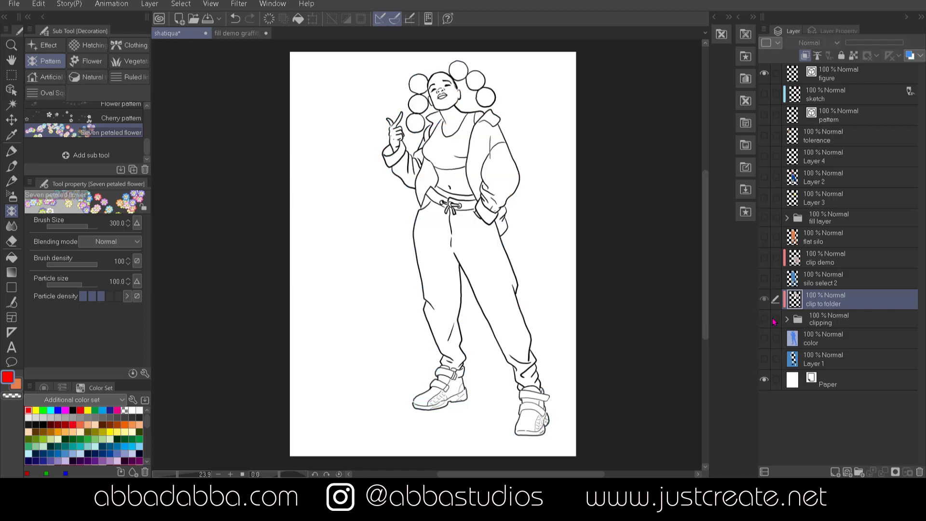
pyautogui.click(765, 319)
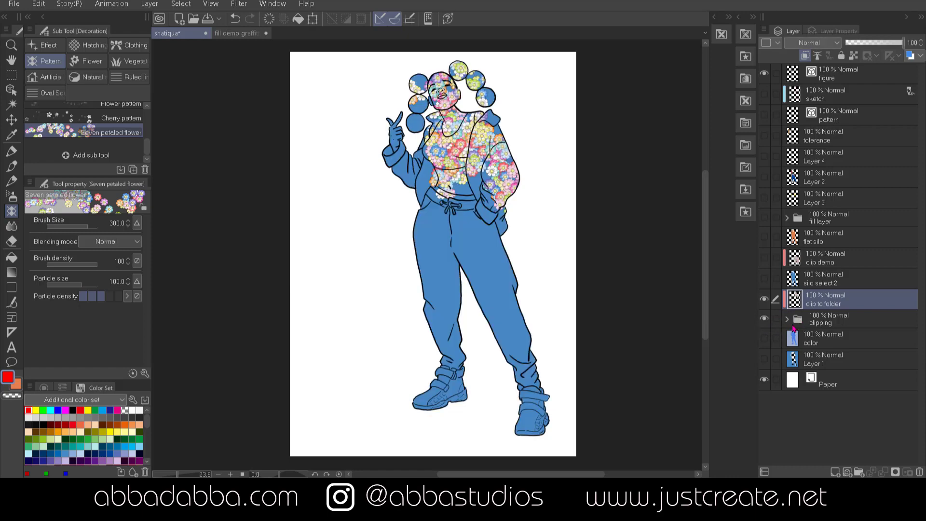
# Set up the Heart pattern brush on the silo select layer inside the clipping folder, testing a stroke and enlarging the brush to 644.9
pyautogui.click(787, 320)
pyautogui.scroll(10, 122, 121)
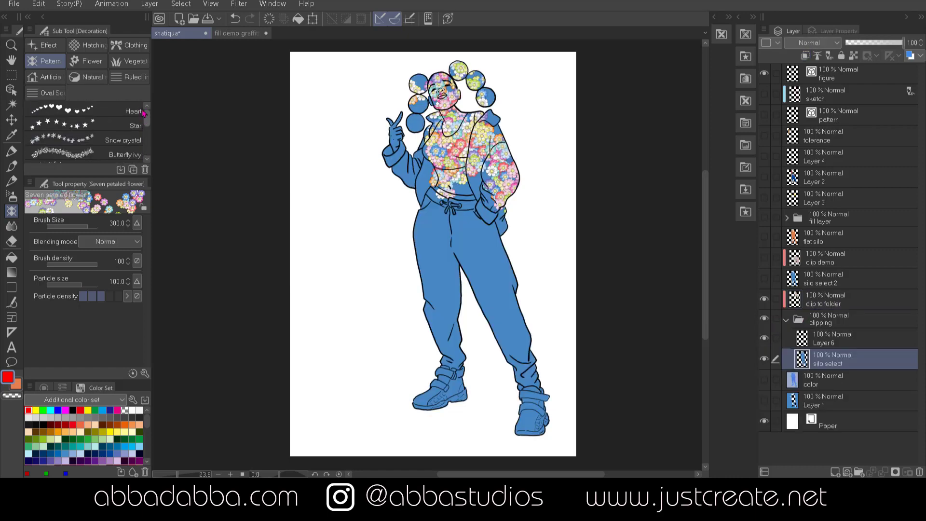
pyautogui.click(122, 117)
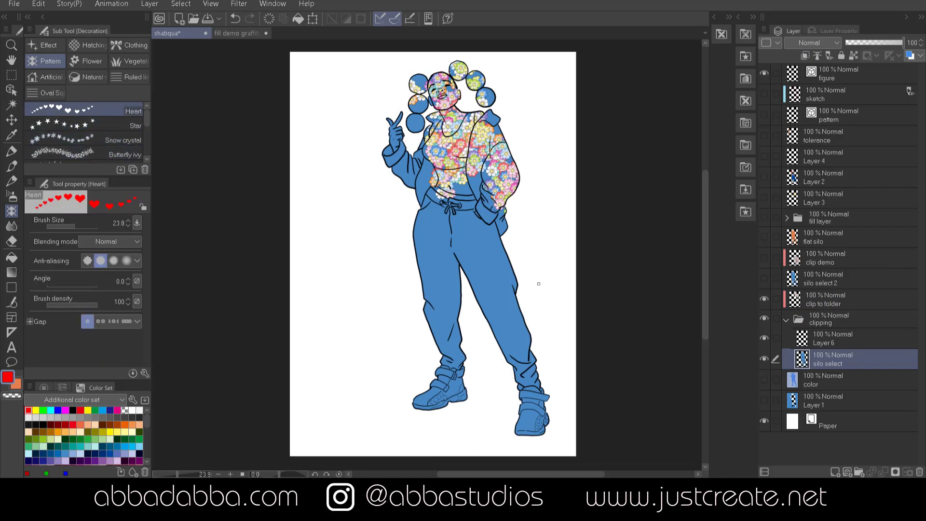
pyautogui.moveTo(539, 284)
pyautogui.mouseDown()
pyautogui.moveTo(436, 329)
pyautogui.moveTo(417, 327)
pyautogui.moveTo(519, 261)
pyautogui.mouseUp()
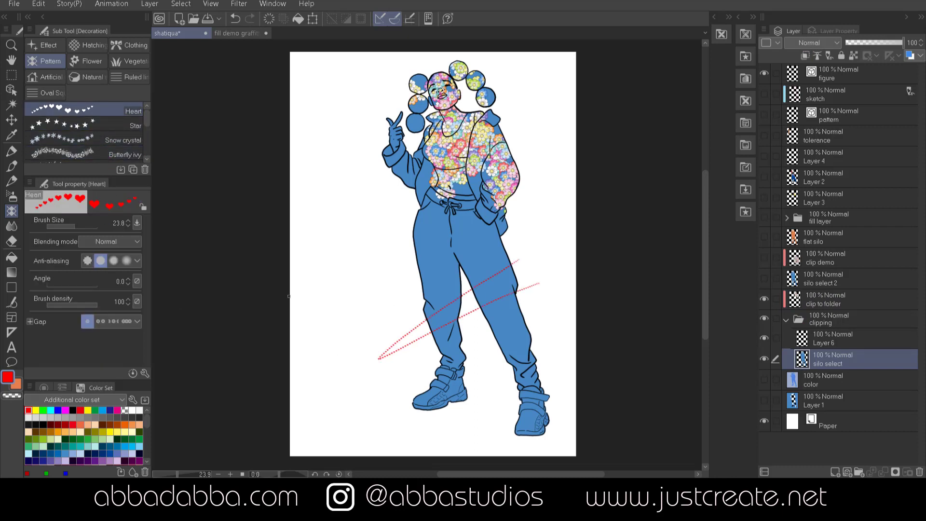
pyautogui.click(89, 224)
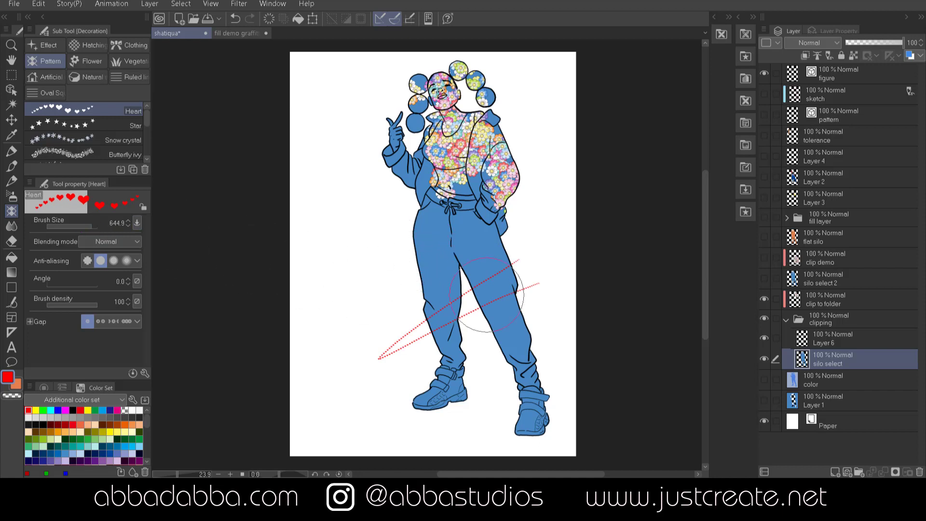
# Try painting large red hearts across the lower legs and beyond the silhouette on the silo select layer, and undo them
pyautogui.moveTo(509, 254)
pyautogui.mouseDown()
pyautogui.moveTo(475, 291)
pyautogui.moveTo(389, 345)
pyautogui.moveTo(399, 311)
pyautogui.moveTo(429, 365)
pyautogui.moveTo(527, 320)
pyautogui.mouseUp()
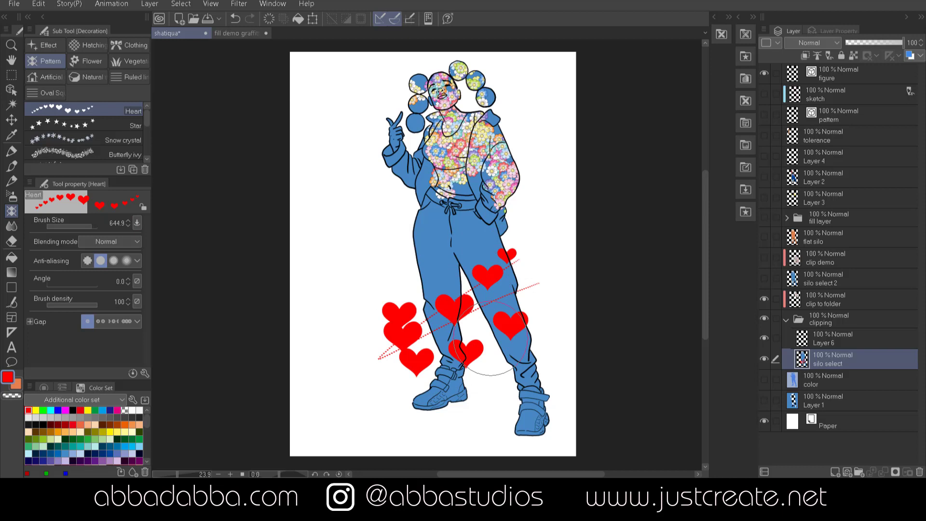
pyautogui.hotkey('ctrl', 'z')
pyautogui.hotkey('ctrl', 'z')
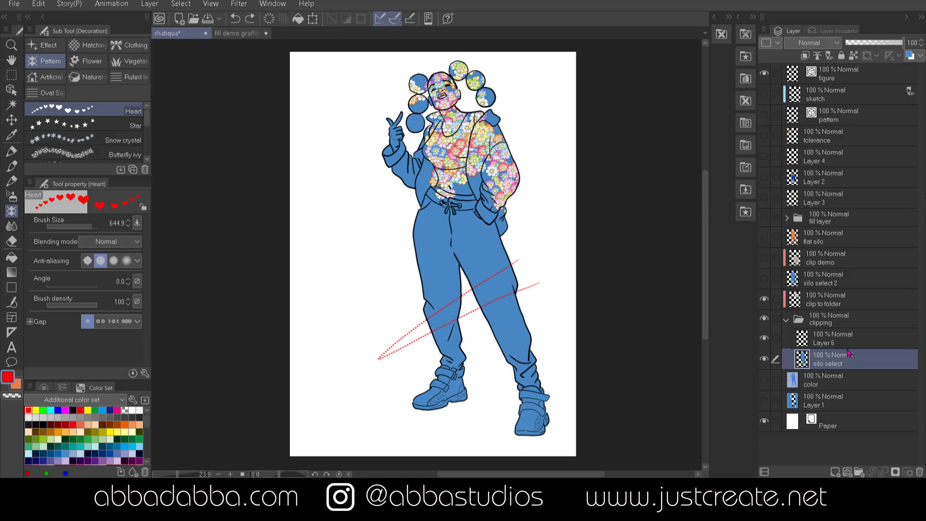
# Lock the transparent pixels of the silo select layer
pyautogui.rightClick(874, 362)
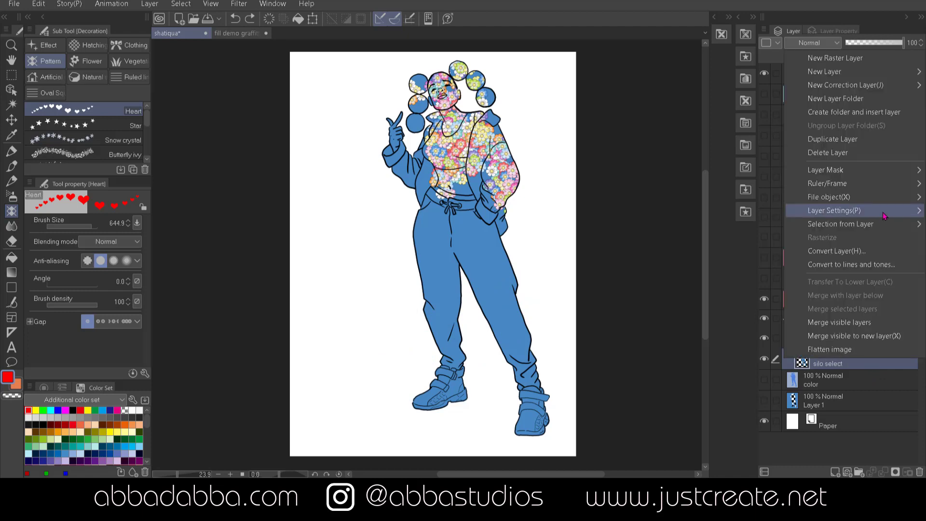
pyautogui.moveTo(882, 219)
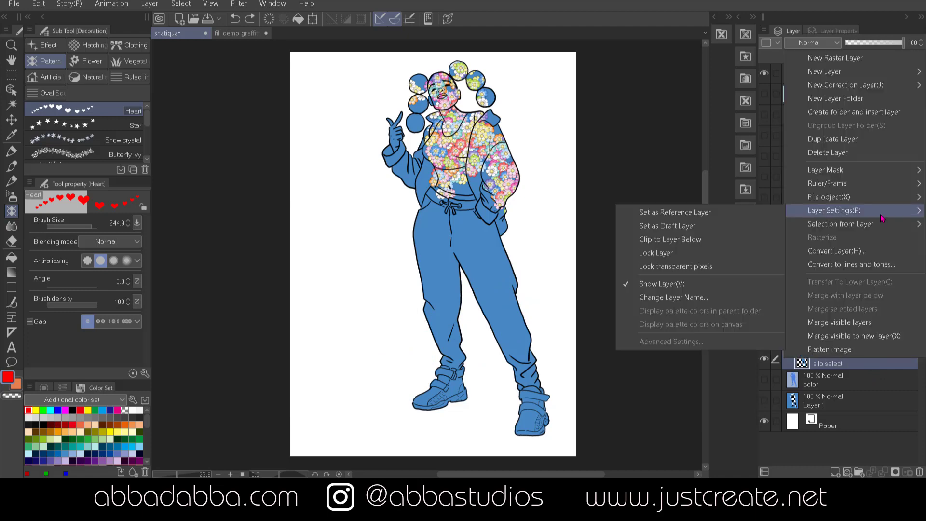
pyautogui.click(724, 267)
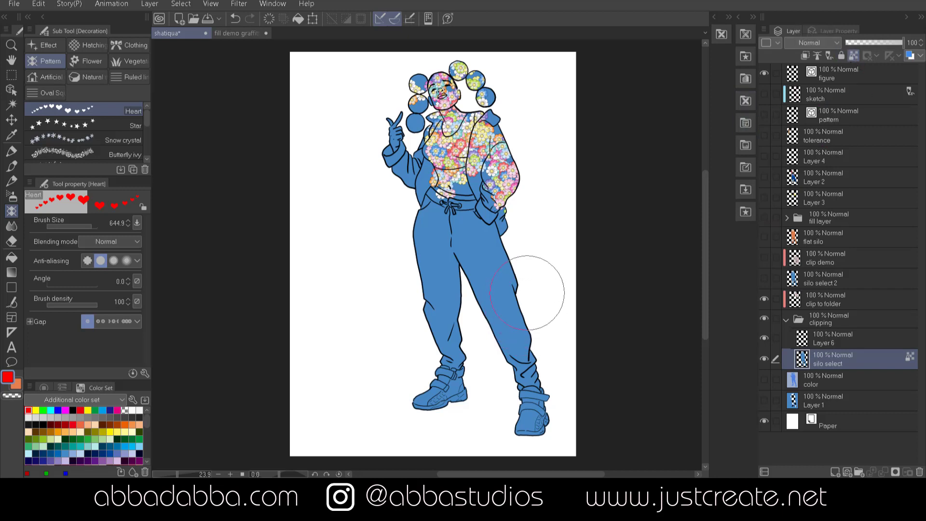
# Paint large red hearts over the pants, adding pale peach hearts on top with brush sizes 26.1 and 303.2
pyautogui.moveTo(519, 290)
pyautogui.mouseDown()
pyautogui.moveTo(443, 343)
pyautogui.moveTo(521, 258)
pyautogui.moveTo(452, 292)
pyautogui.moveTo(478, 260)
pyautogui.moveTo(433, 266)
pyautogui.moveTo(428, 247)
pyautogui.moveTo(458, 316)
pyautogui.moveTo(538, 339)
pyautogui.moveTo(534, 388)
pyautogui.mouseUp()
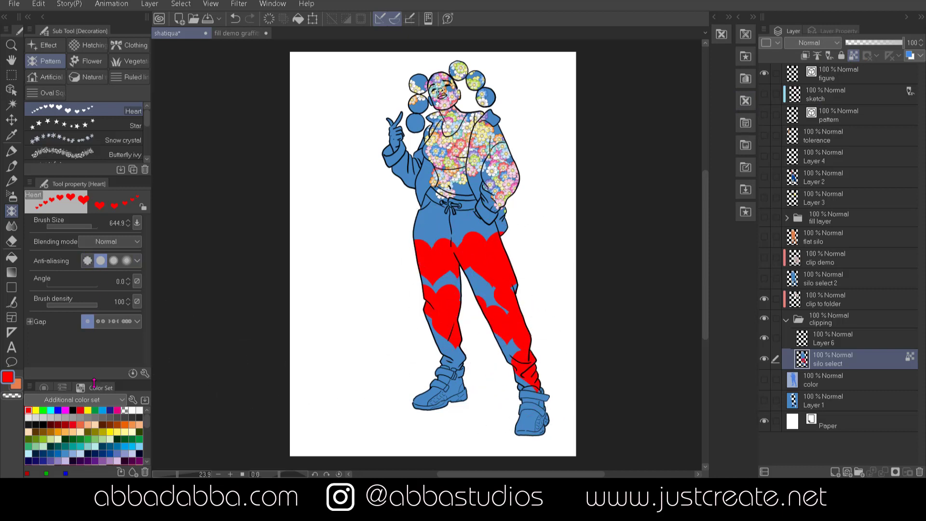
pyautogui.click(96, 424)
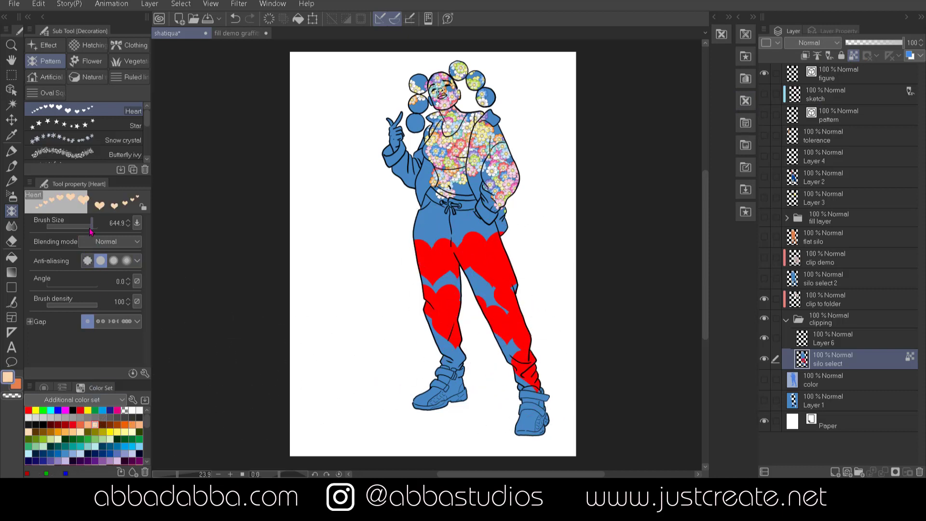
pyautogui.moveTo(90, 227); pyautogui.dragTo(74, 228)
pyautogui.moveTo(506, 323)
pyautogui.mouseDown()
pyautogui.moveTo(504, 309)
pyautogui.moveTo(448, 305)
pyautogui.mouseUp()
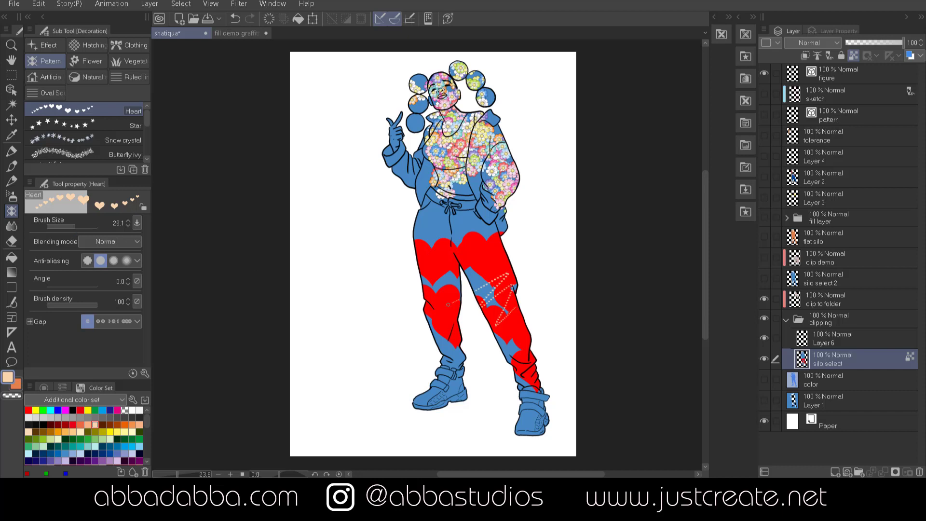
pyautogui.moveTo(78, 227); pyautogui.dragTo(88, 227)
pyautogui.moveTo(452, 270)
pyautogui.mouseDown()
pyautogui.moveTo(430, 256)
pyautogui.moveTo(422, 280)
pyautogui.moveTo(453, 381)
pyautogui.mouseUp()
pyautogui.moveTo(519, 359)
pyautogui.mouseDown()
pyautogui.moveTo(521, 402)
pyautogui.moveTo(535, 391)
pyautogui.moveTo(537, 353)
pyautogui.mouseUp()
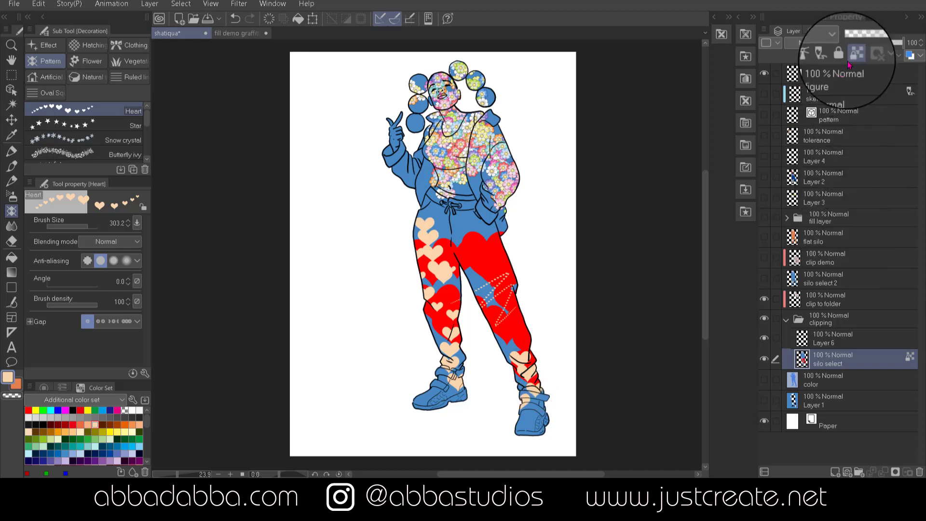
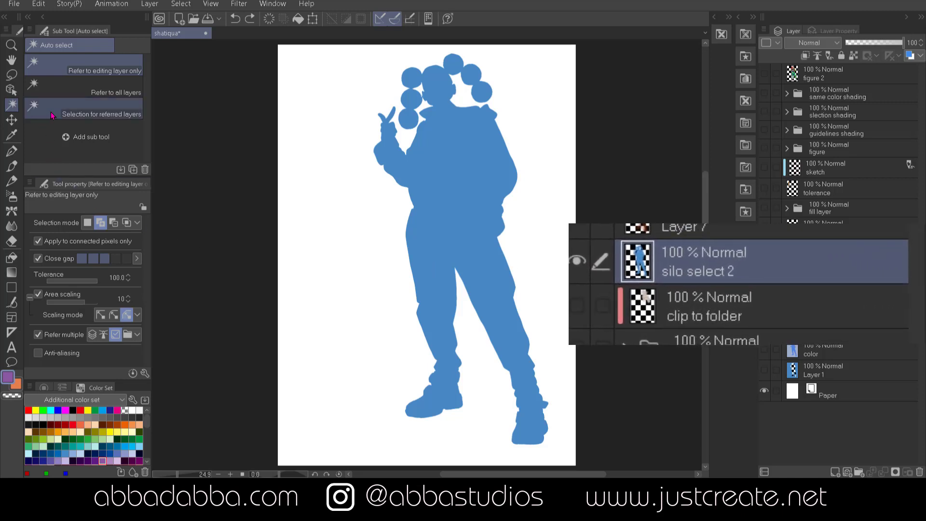
# Select the blue silhouette on silo select 2, convert the selection to a selection layer, and hide silo select 2 to check it
pyautogui.click(483, 172)
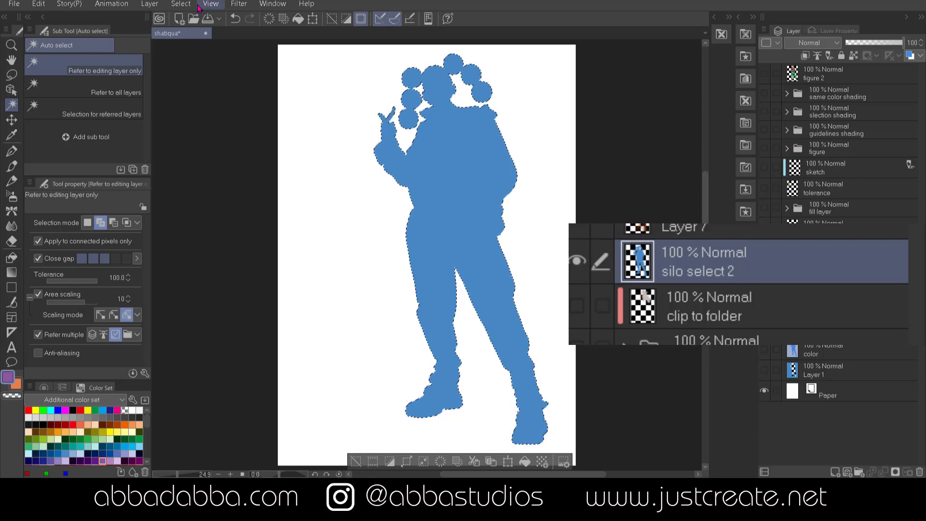
pyautogui.click(182, 5)
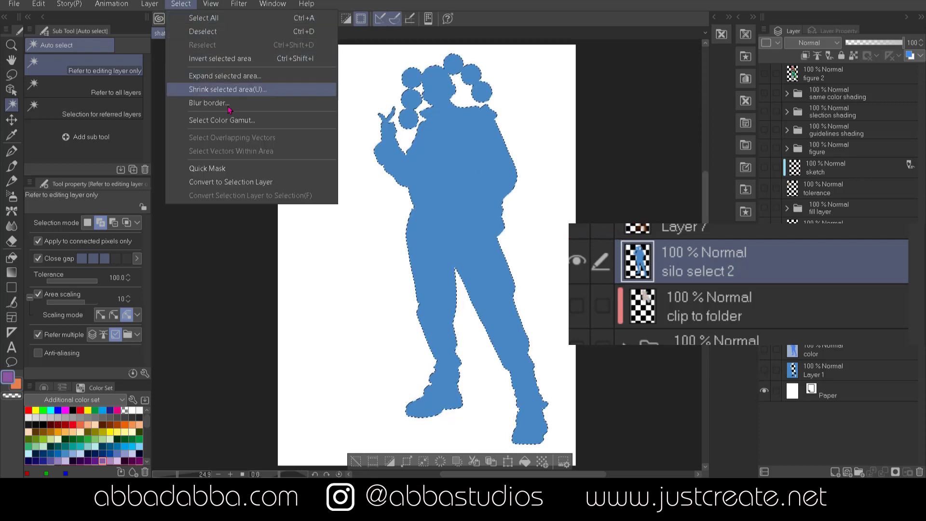
pyautogui.click(245, 182)
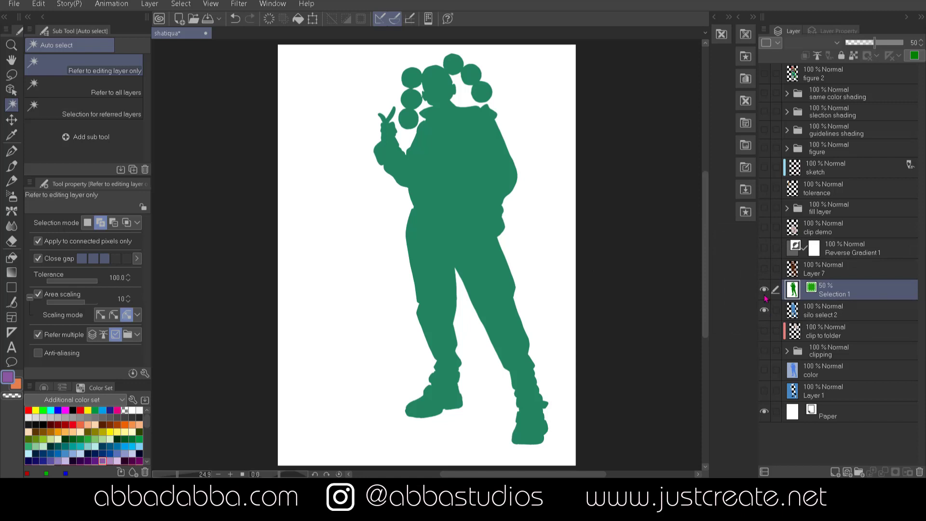
pyautogui.click(764, 310)
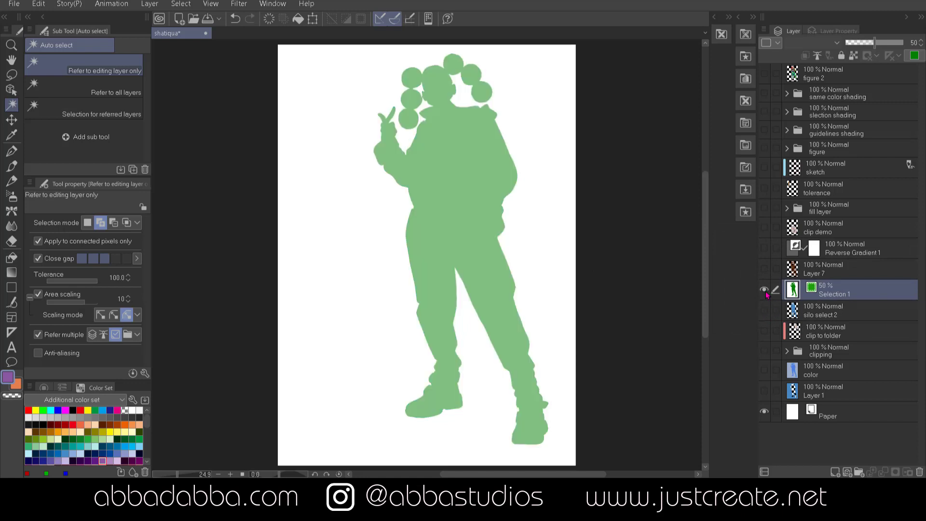
pyautogui.click(765, 290)
pyautogui.click(765, 290)
# Extend the selection layer with rough Darker bleed brush strokes along both sides of the silhouette and around the lower leg
pyautogui.click(12, 166)
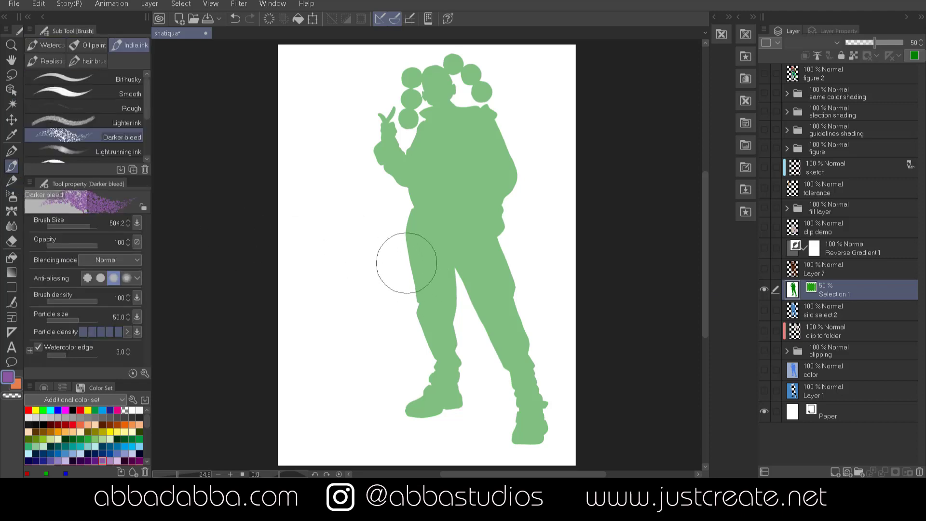
pyautogui.moveTo(407, 263)
pyautogui.mouseDown()
pyautogui.moveTo(415, 305)
pyautogui.moveTo(393, 237)
pyautogui.moveTo(402, 233)
pyautogui.moveTo(364, 246)
pyautogui.mouseUp()
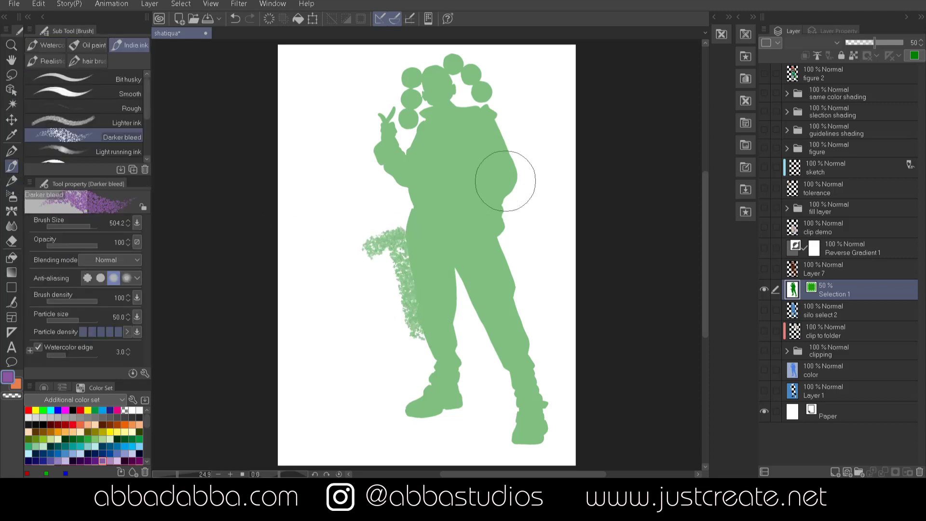
pyautogui.moveTo(506, 181)
pyautogui.mouseDown()
pyautogui.moveTo(523, 180)
pyautogui.moveTo(511, 166)
pyautogui.moveTo(513, 310)
pyautogui.moveTo(560, 324)
pyautogui.moveTo(534, 403)
pyautogui.moveTo(539, 389)
pyautogui.mouseUp()
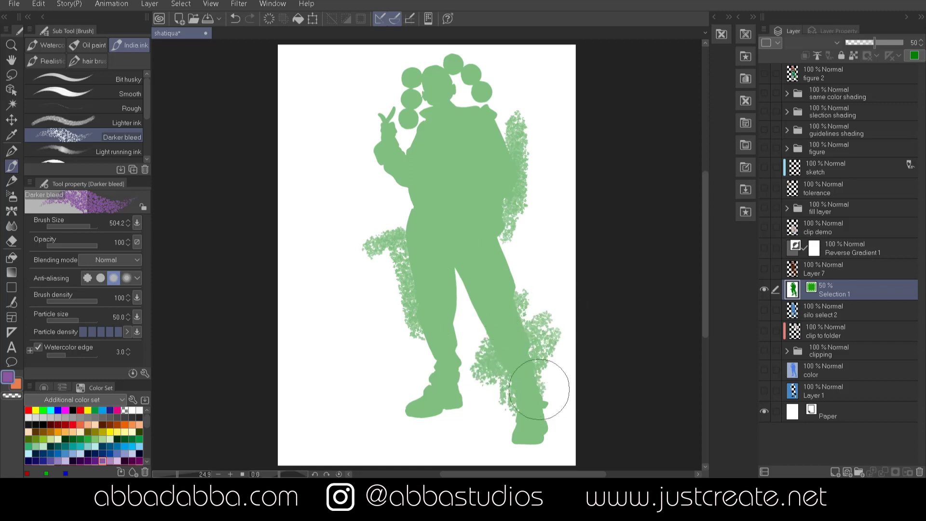
# Convert the edited selection layer to a selection, add a new raster layer above it, and hide the selection layer
pyautogui.click(181, 4)
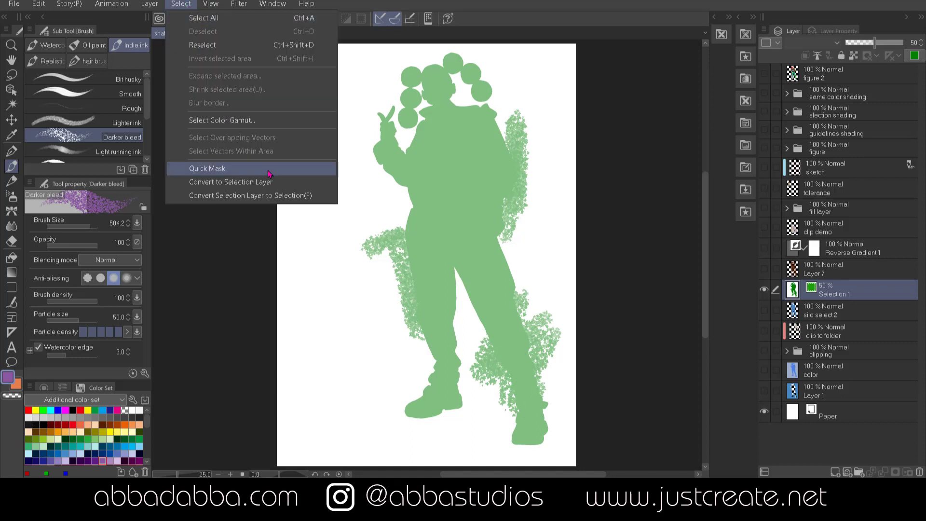
pyautogui.click(318, 198)
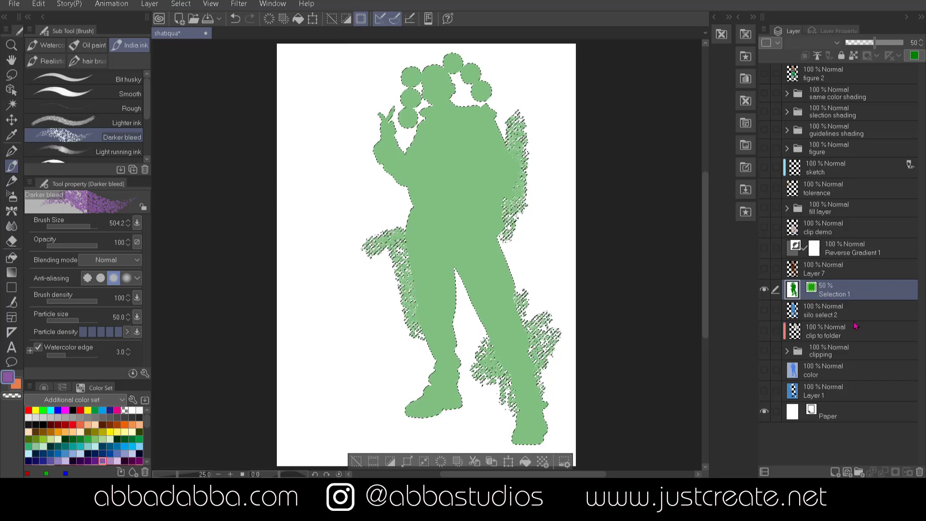
pyautogui.click(846, 471)
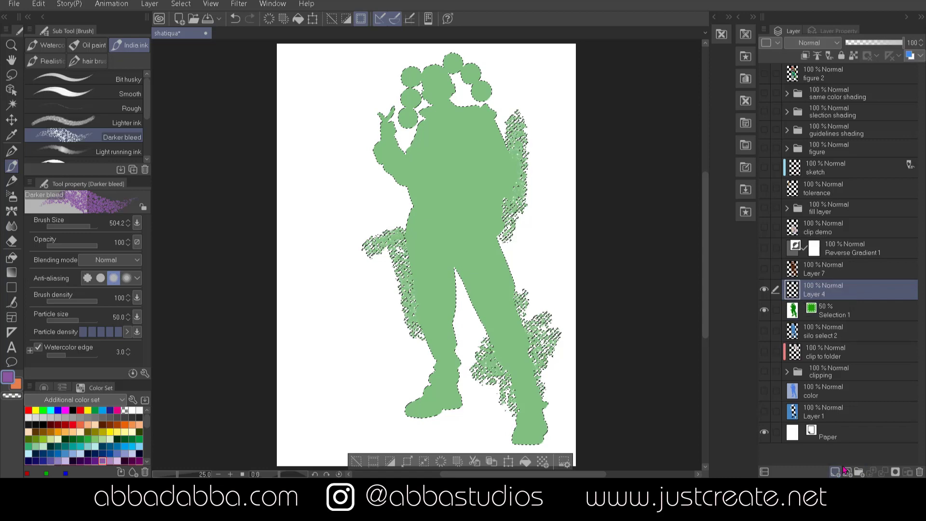
pyautogui.click(766, 314)
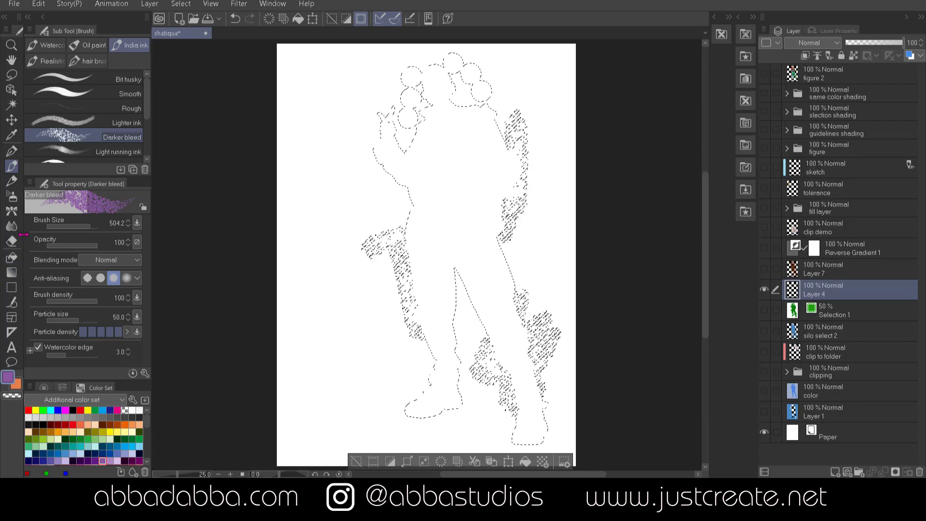
# Fill the selection with purple on the new layer using the Refer only to editing layer fill, and deselect
pyautogui.click(12, 257)
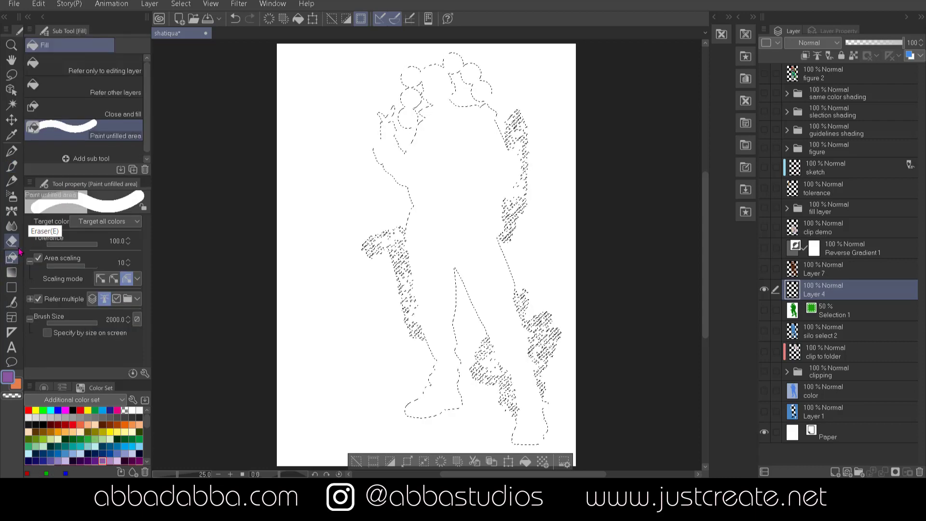
pyautogui.click(82, 65)
pyautogui.click(448, 183)
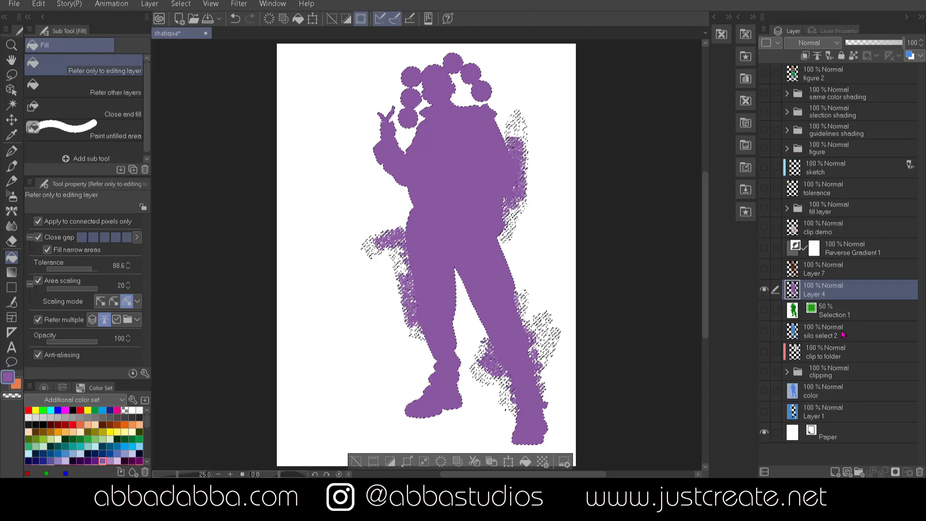
pyautogui.hotkey('ctrl', 'd')
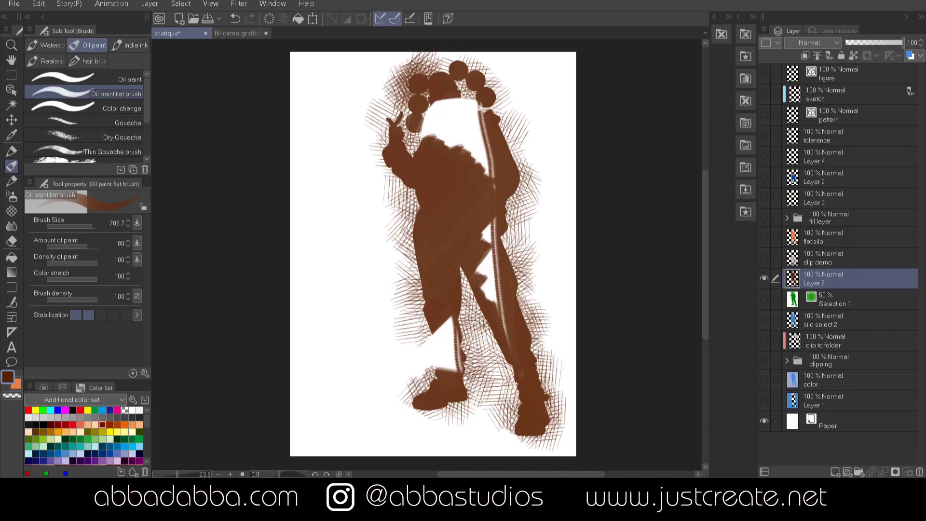
# Add a Tone Curve correction layer above Layer 7 and reshape its RGB curve to try lighter and darker tones
pyautogui.rightClick(852, 279)
pyautogui.moveTo(773, 206)
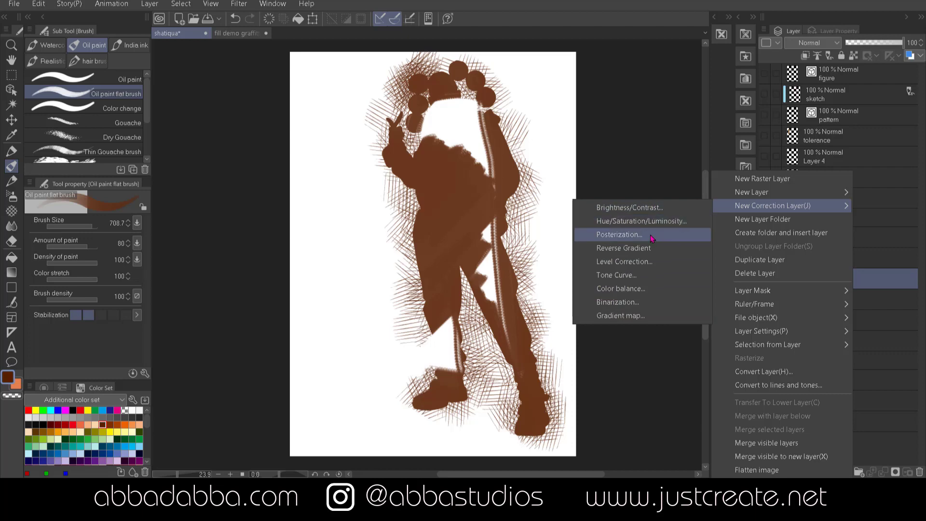
pyautogui.click(647, 279)
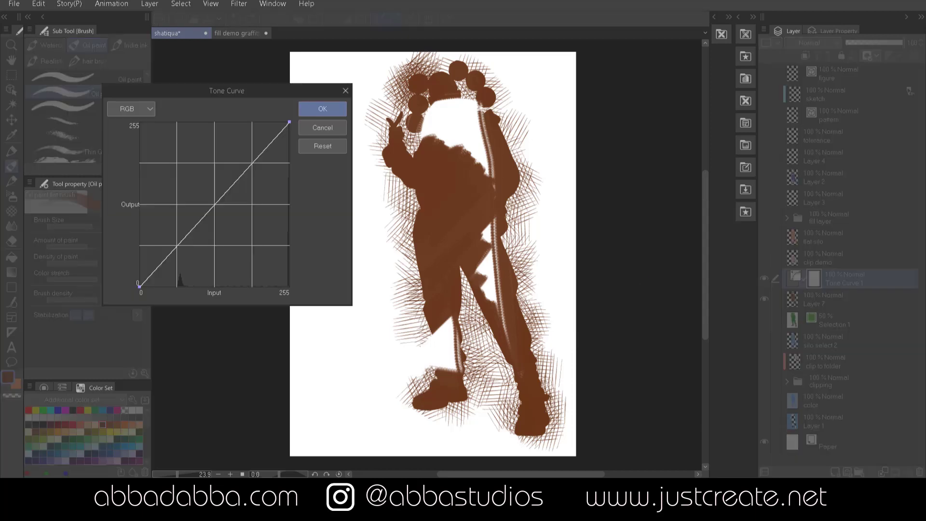
pyautogui.moveTo(211, 207); pyautogui.dragTo(141, 137)
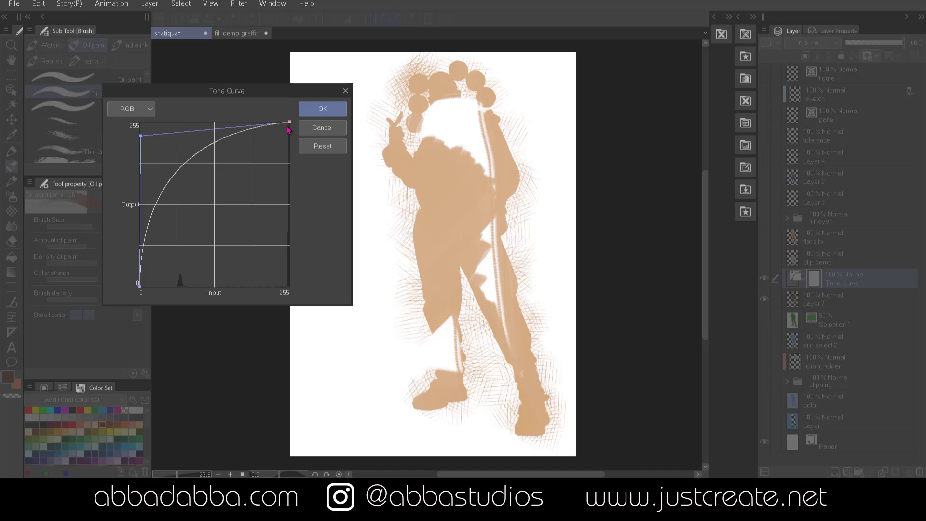
pyautogui.moveTo(289, 124); pyautogui.dragTo(231, 138)
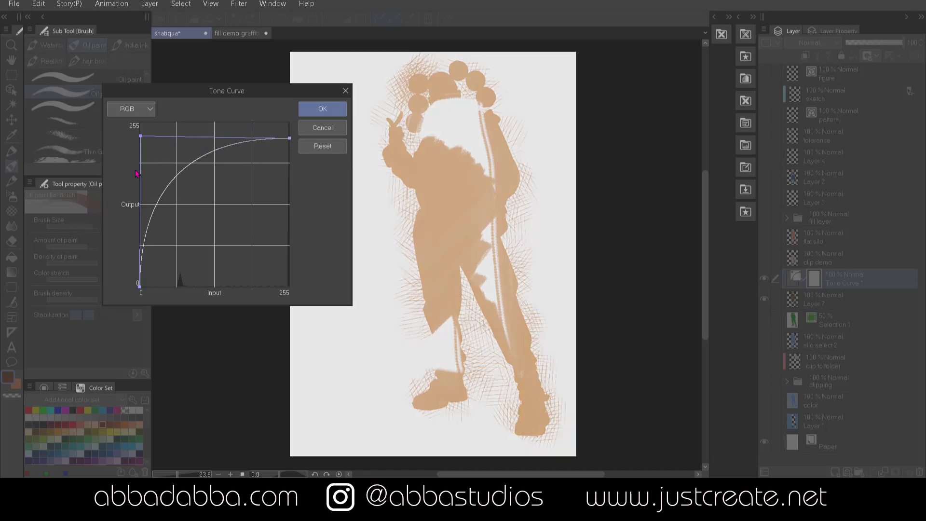
pyautogui.moveTo(141, 137); pyautogui.dragTo(243, 264)
pyautogui.moveTo(289, 139); pyautogui.dragTo(234, 163)
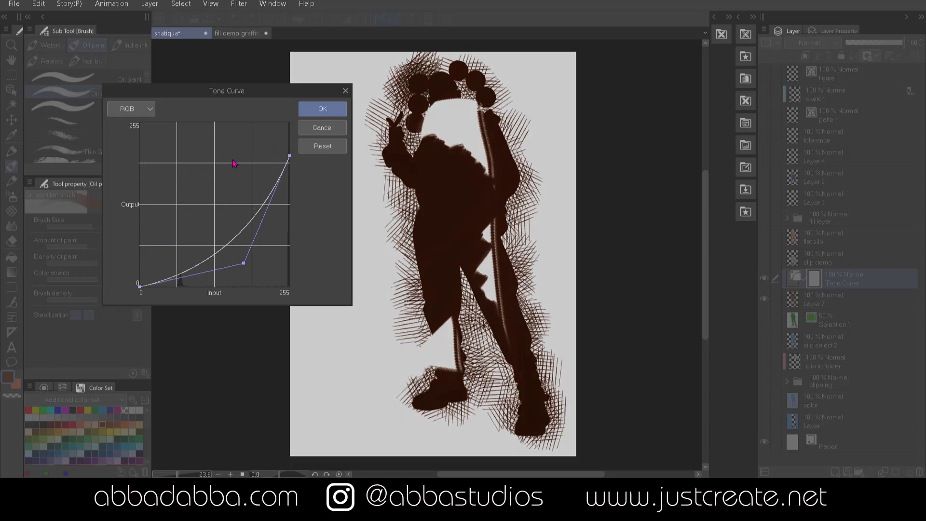
pyautogui.moveTo(244, 264); pyautogui.dragTo(204, 140)
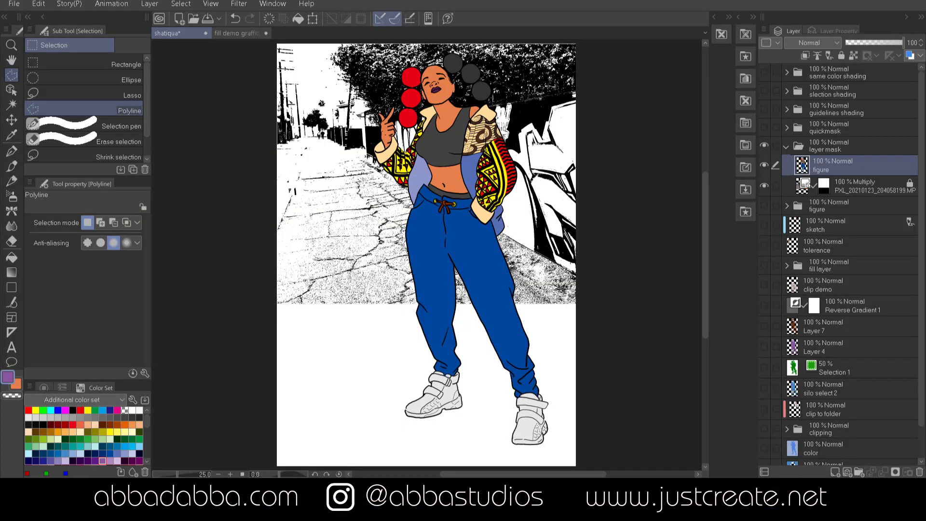
# Outline a zigzag, lightning-shaped Polyline selection across the figure from the hair down to the lower leg
pyautogui.click(408, 72)
pyautogui.click(521, 160)
pyautogui.click(452, 153)
pyautogui.click(471, 216)
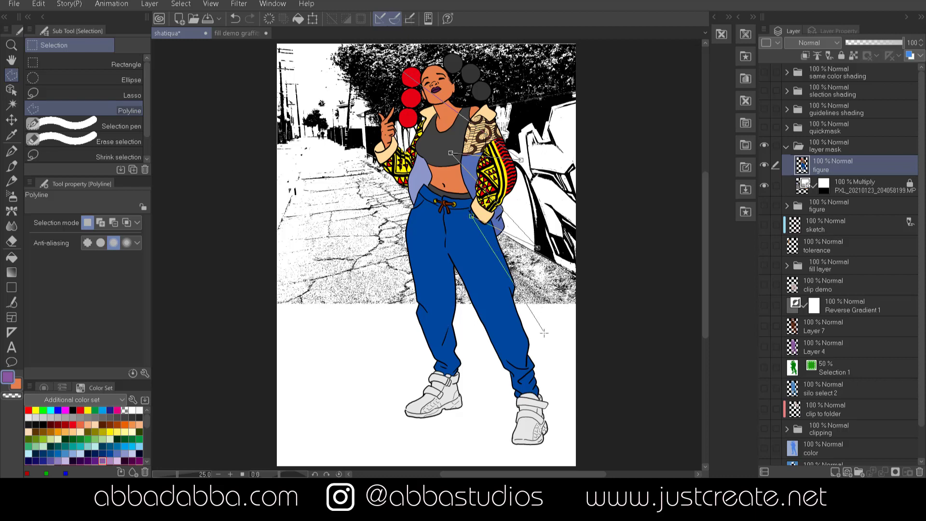
pyautogui.click(548, 348)
pyautogui.click(379, 190)
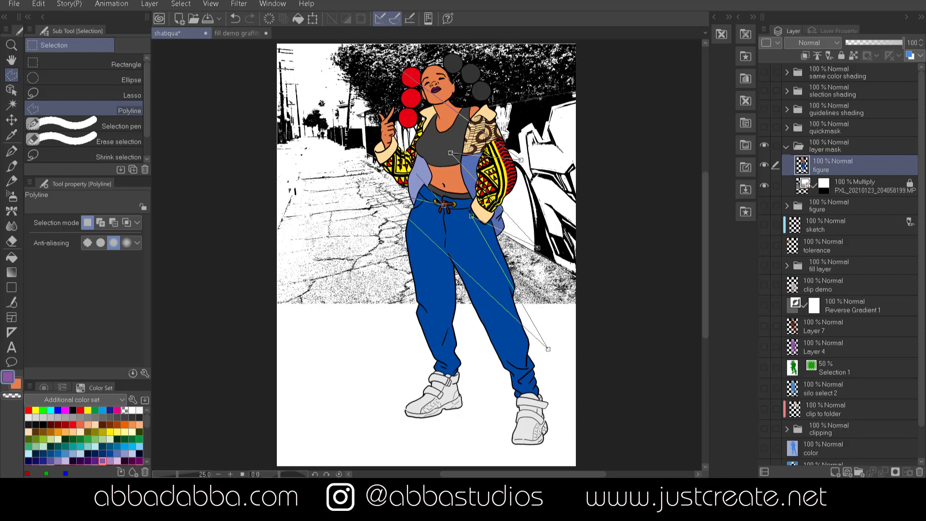
pyautogui.click(444, 205)
pyautogui.click(347, 111)
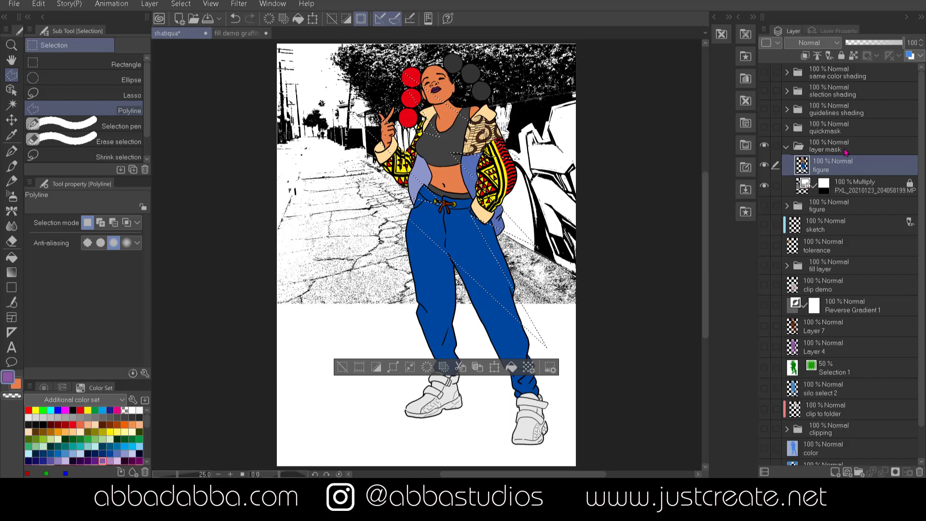
# Mask the selected zigzag area on the figure layer with Mask Selection
pyautogui.click(154, 5)
pyautogui.moveTo(270, 130)
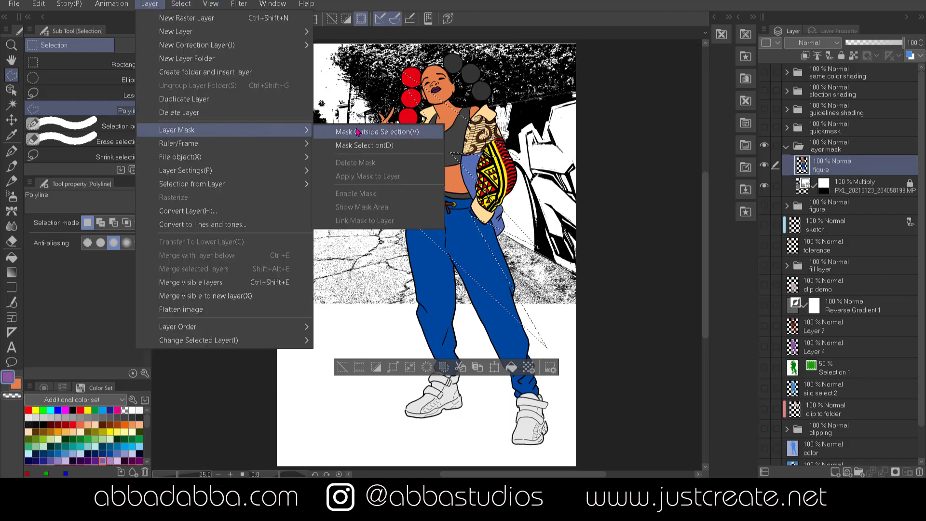
pyautogui.click(413, 147)
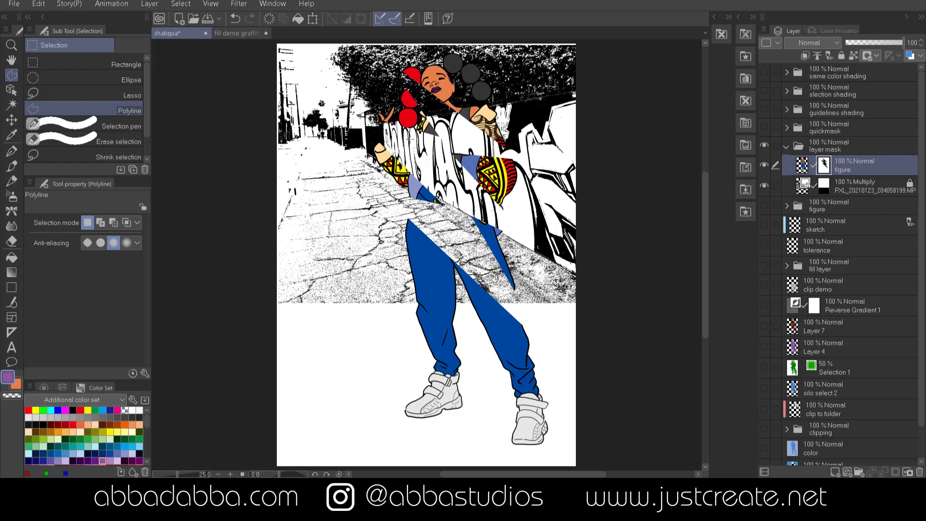
# Try filling the hidden area of the mask with the Refer only to editing layer fill, then undo the fills and the mask
pyautogui.press('g')
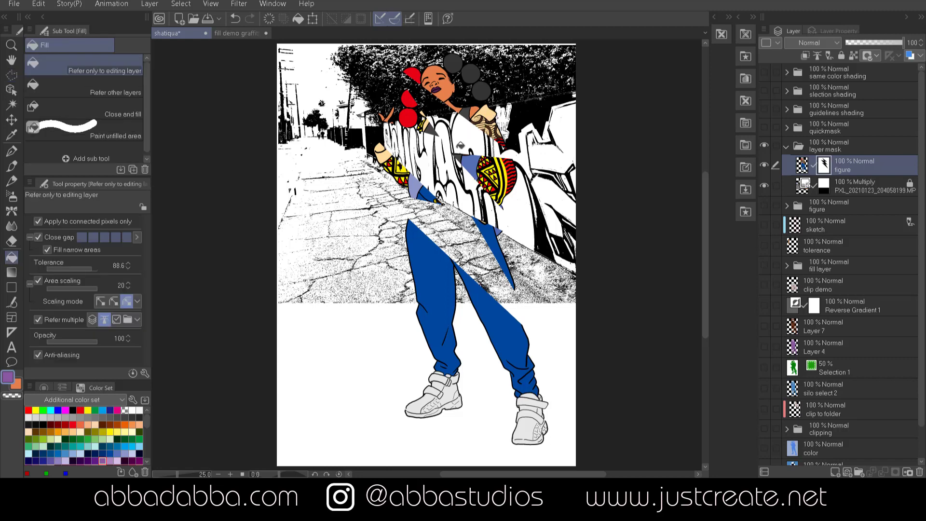
pyautogui.click(460, 145)
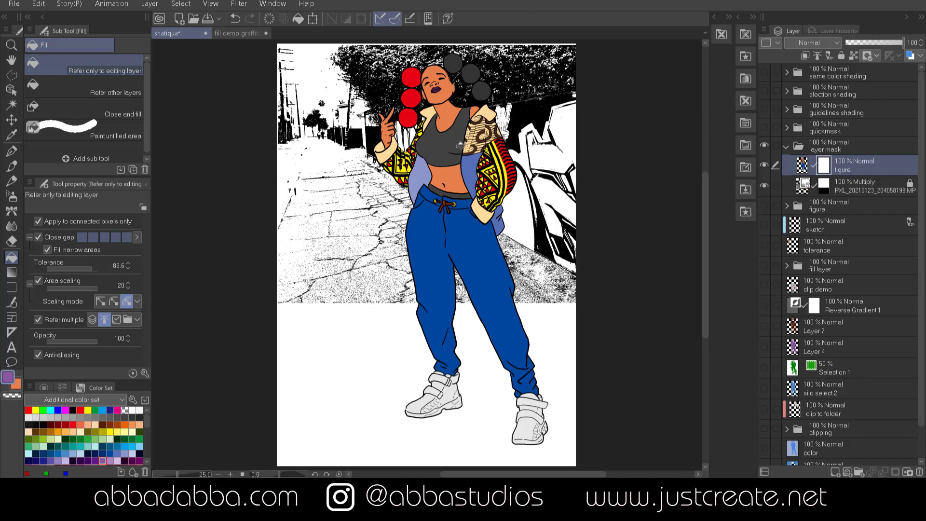
pyautogui.hotkey('ctrl', 'z')
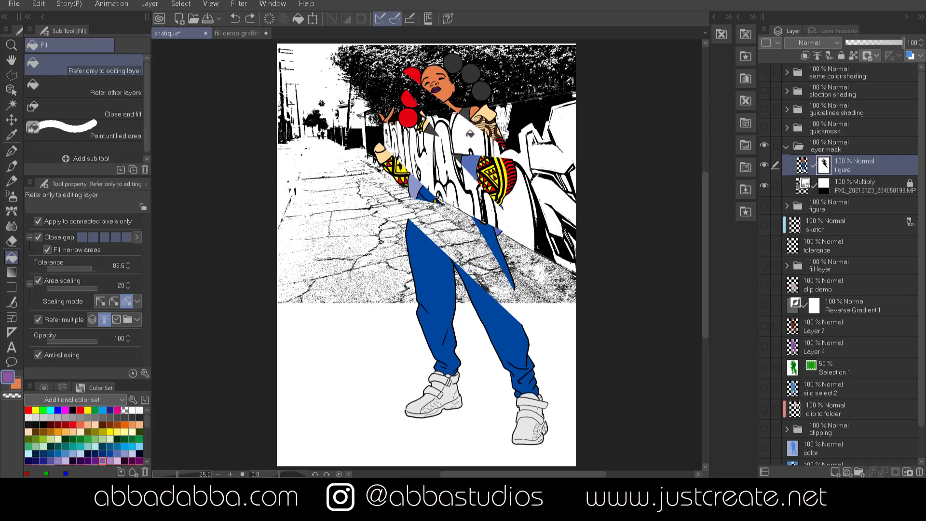
pyautogui.click(469, 123)
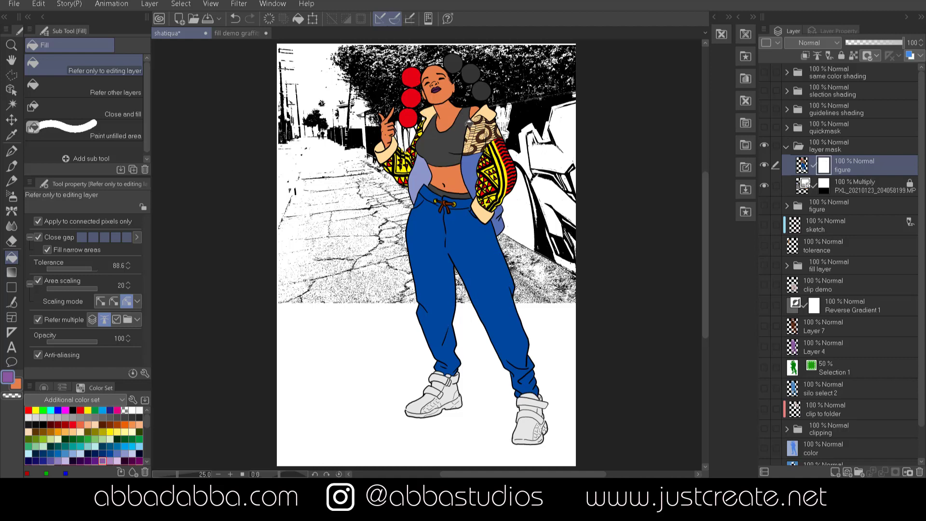
pyautogui.hotkey('ctrl', 'z')
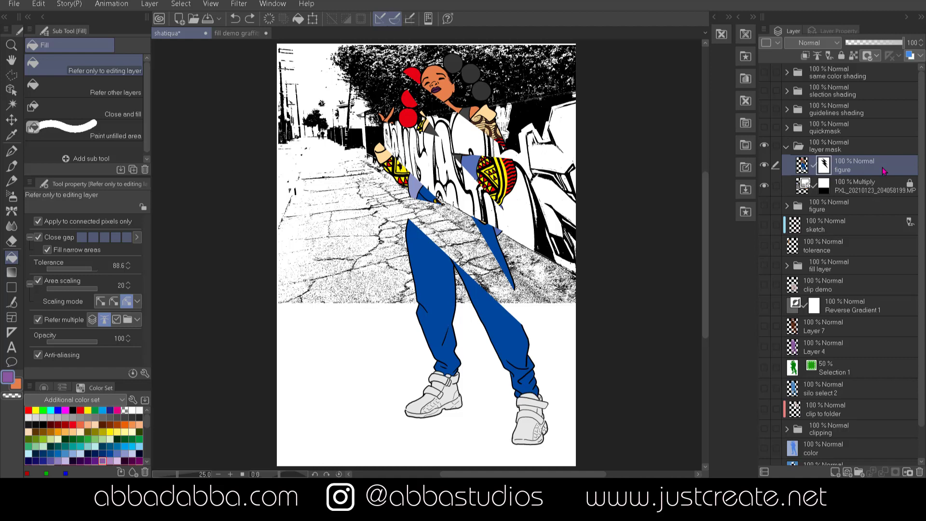
pyautogui.hotkey('ctrl', 'z')
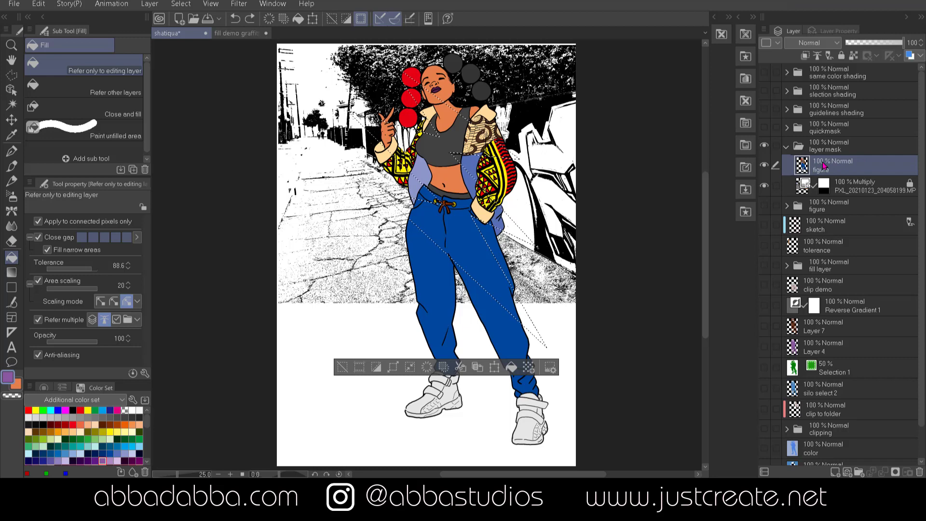
# Mask the figure layer outside the zigzag selection with Mask Outside Selection
pyautogui.rightClick(871, 168)
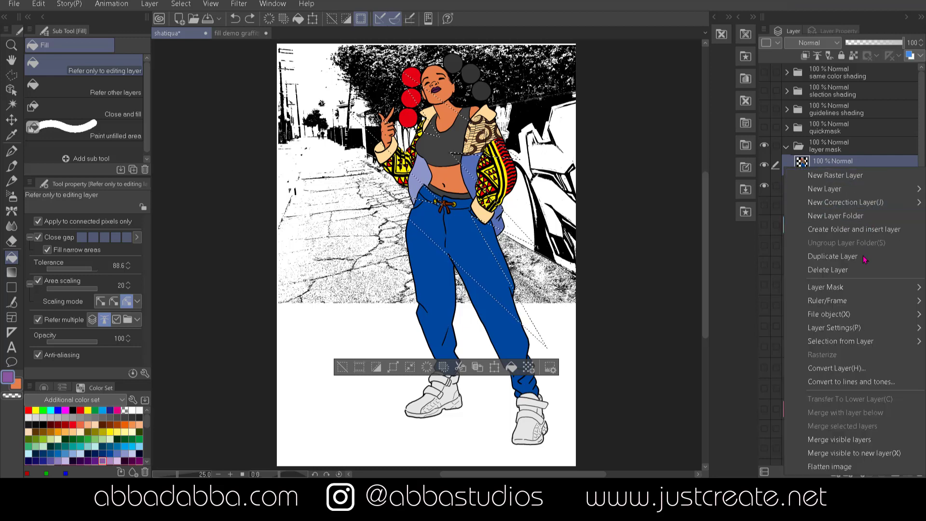
pyautogui.moveTo(845, 290)
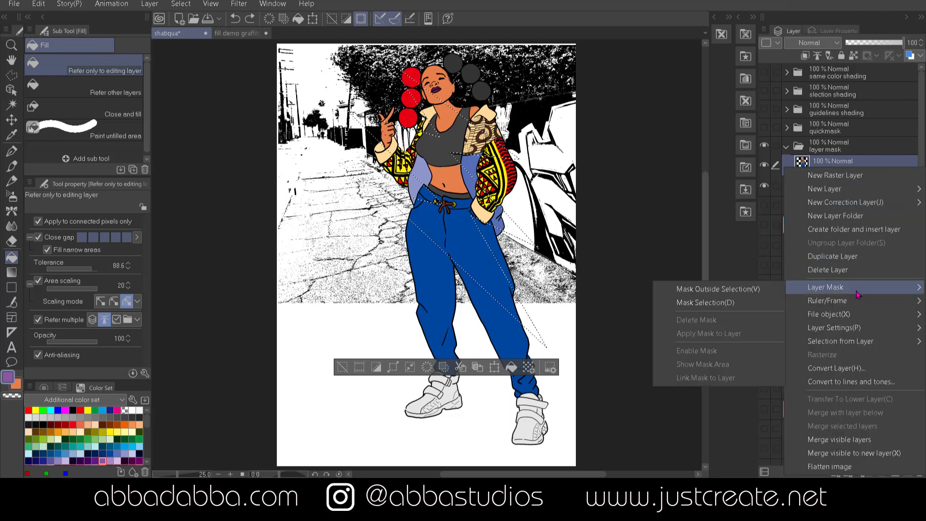
pyautogui.click(750, 295)
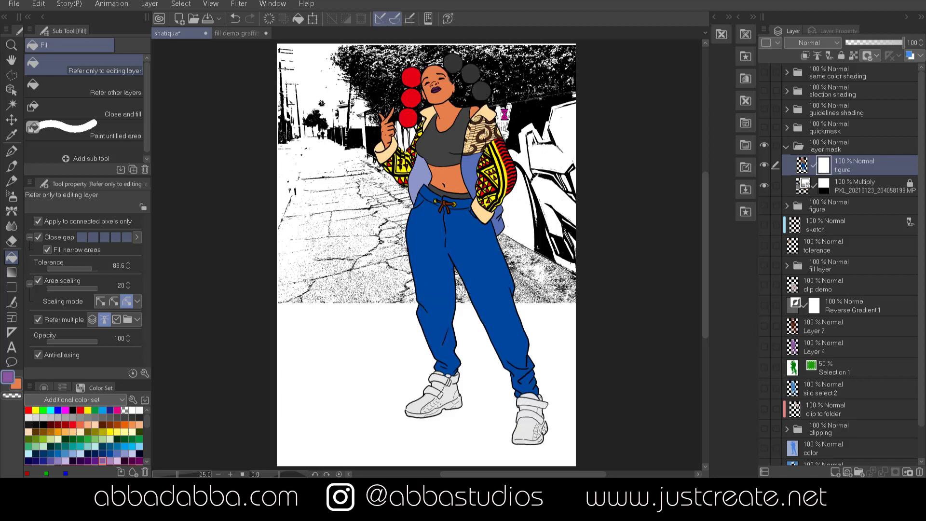
# Undo the fill on the mask, try a purple fill on the masked figure artwork, and undo that fill
pyautogui.hotkey('ctrl', 'z')
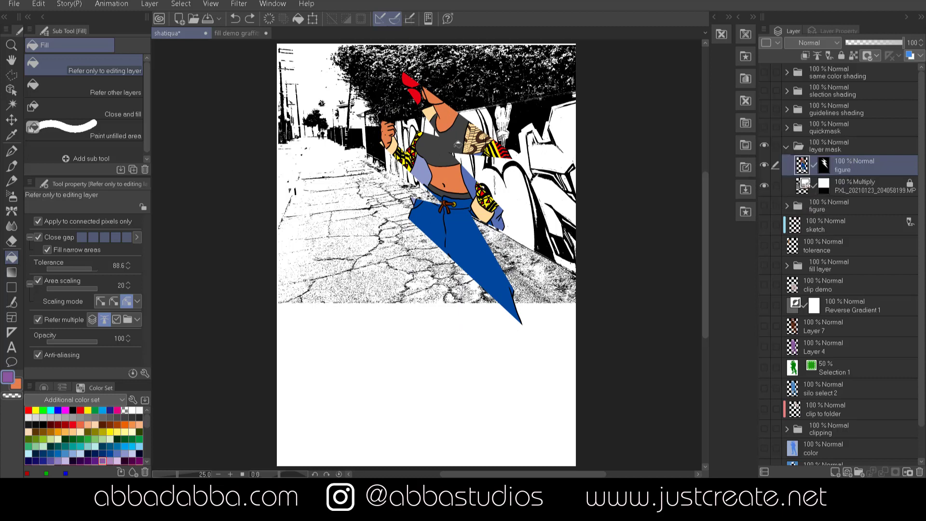
pyautogui.click(471, 125)
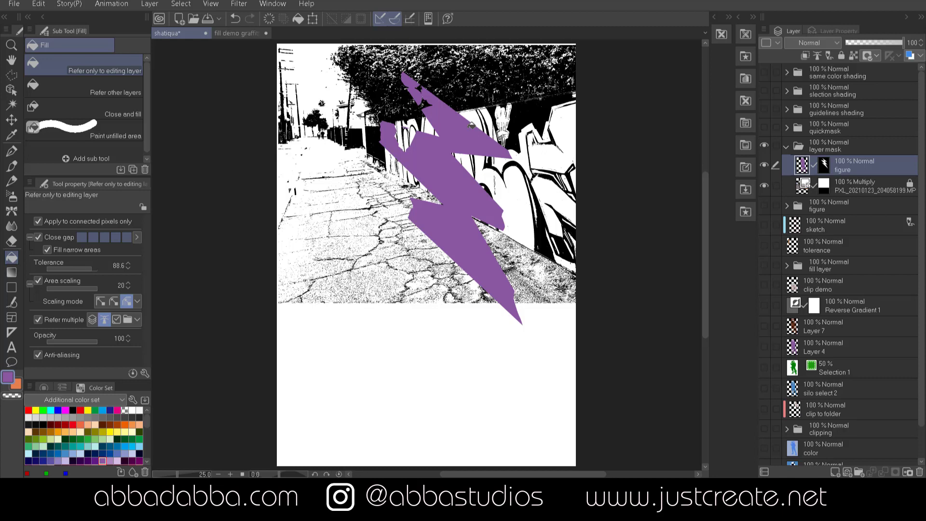
pyautogui.hotkey('ctrl', 'z')
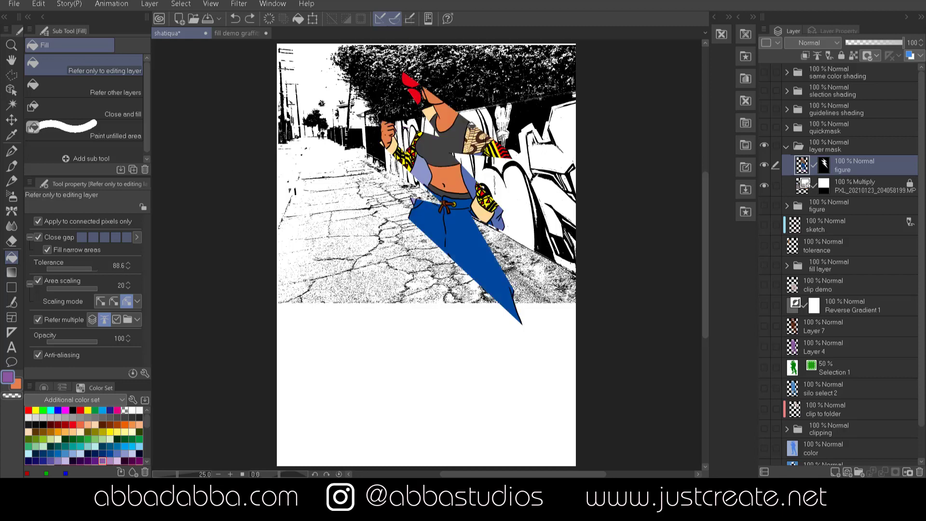
# Paint on the figure layer's mask with the Darker bleed brush to reveal rough-edged parts of the trousers and sleeves
pyautogui.click(13, 166)
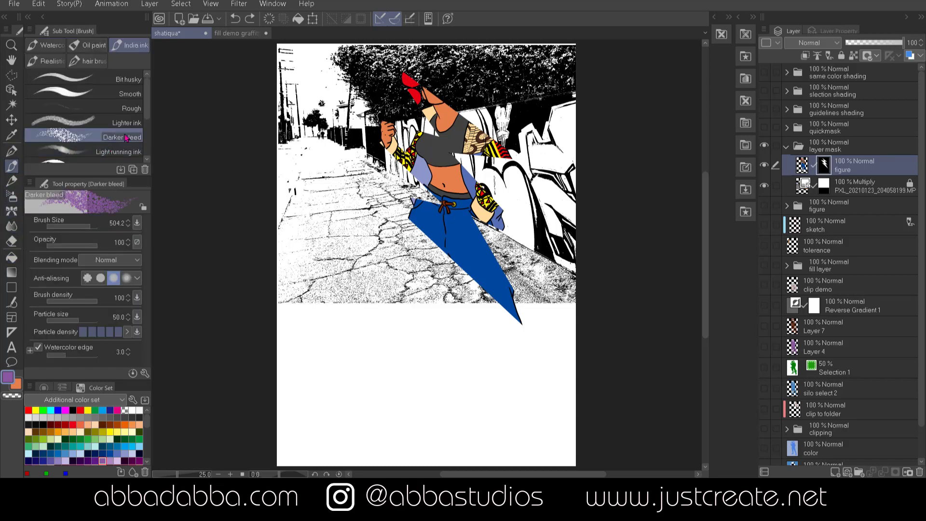
pyautogui.moveTo(435, 294)
pyautogui.mouseDown()
pyautogui.moveTo(463, 258)
pyautogui.moveTo(438, 275)
pyautogui.moveTo(434, 235)
pyautogui.moveTo(412, 229)
pyautogui.moveTo(509, 128)
pyautogui.moveTo(473, 114)
pyautogui.moveTo(401, 140)
pyautogui.moveTo(505, 205)
pyautogui.moveTo(497, 188)
pyautogui.moveTo(500, 318)
pyautogui.moveTo(505, 292)
pyautogui.mouseUp()
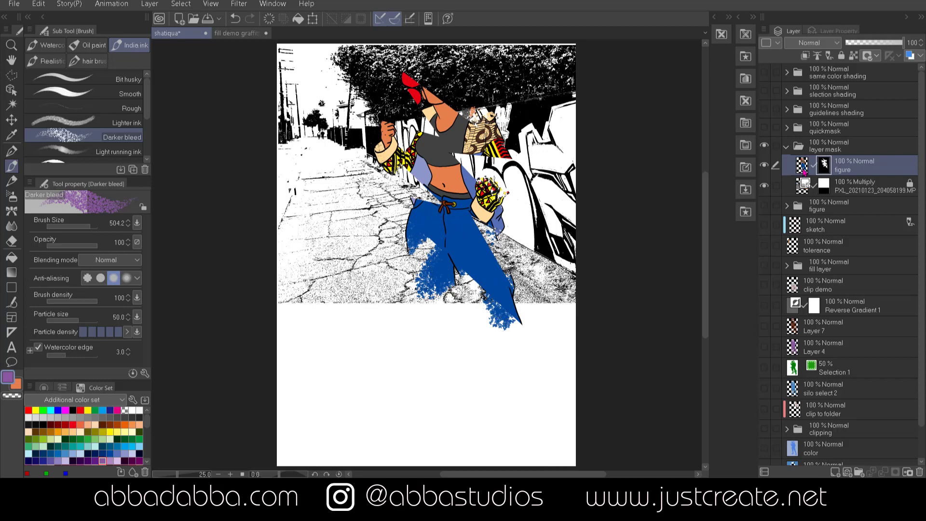
# Fill the masked figure artwork with purple using the Refer only to editing layer fill
pyautogui.click(12, 257)
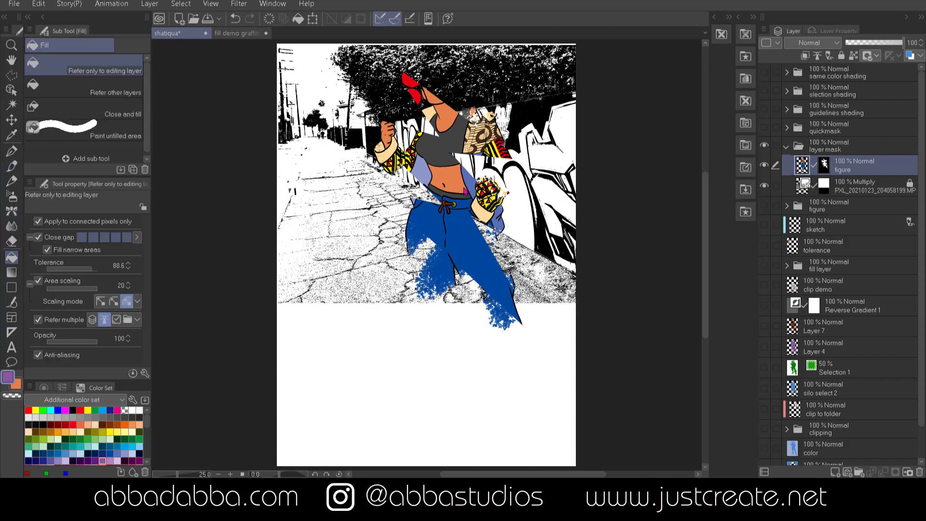
pyautogui.click(468, 225)
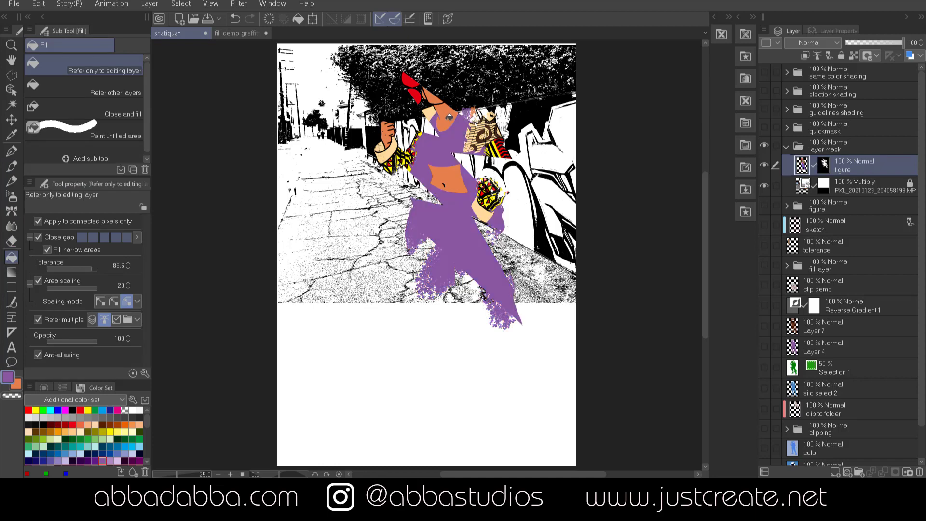
pyautogui.click(460, 165)
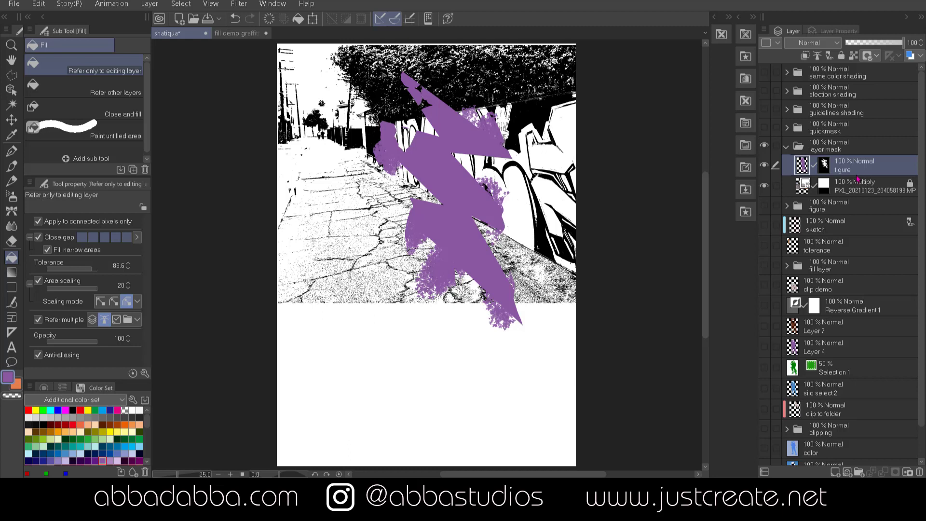
# Delete the figure layer's mask and undo the deletion
pyautogui.rightClick(826, 172)
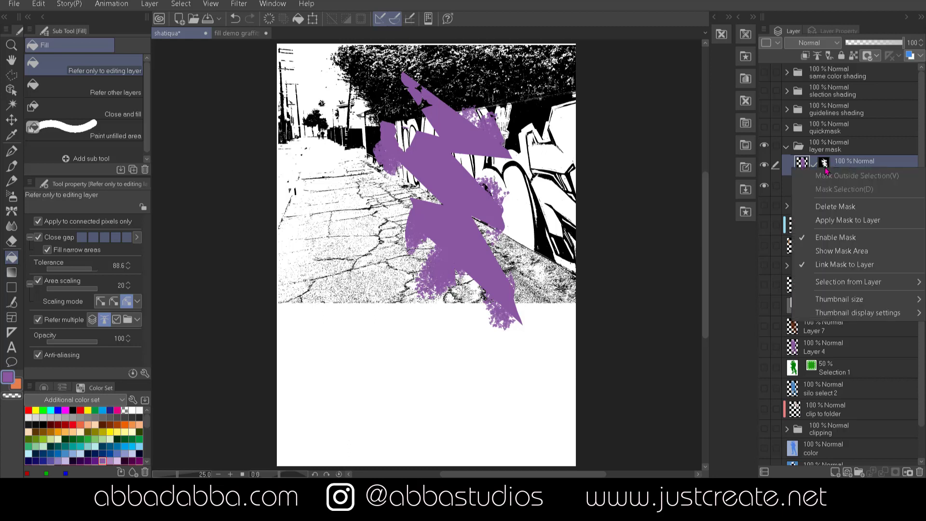
pyautogui.click(868, 220)
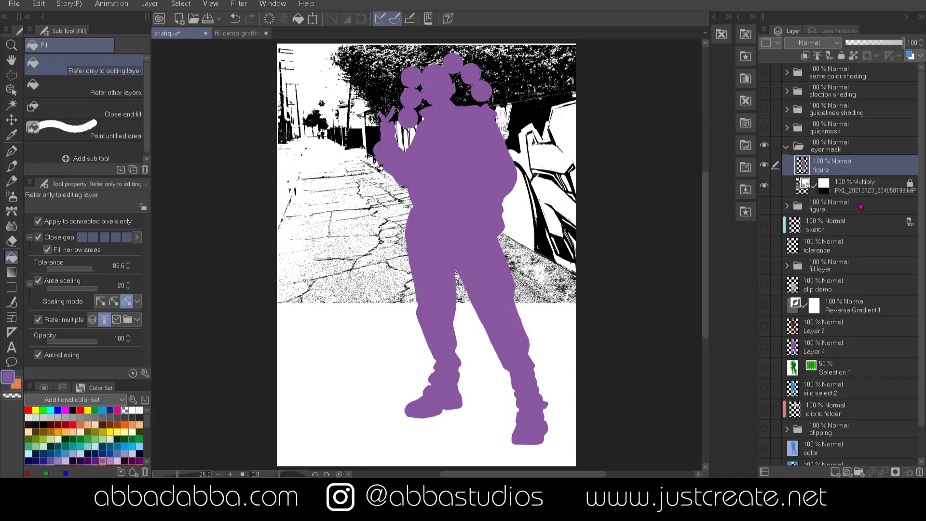
pyautogui.hotkey('ctrl', 'z')
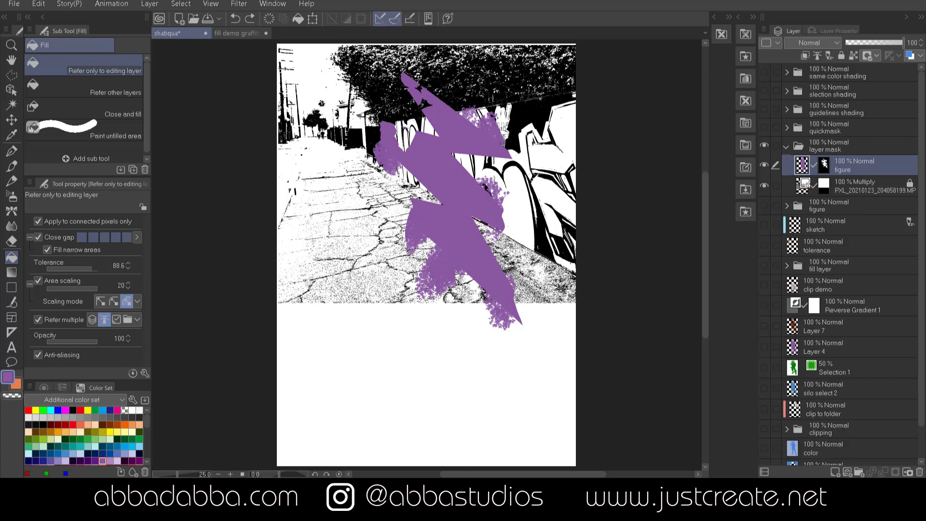
# Apply the mask permanently to the figure layer and toggle that layer's visibility
pyautogui.rightClick(873, 168)
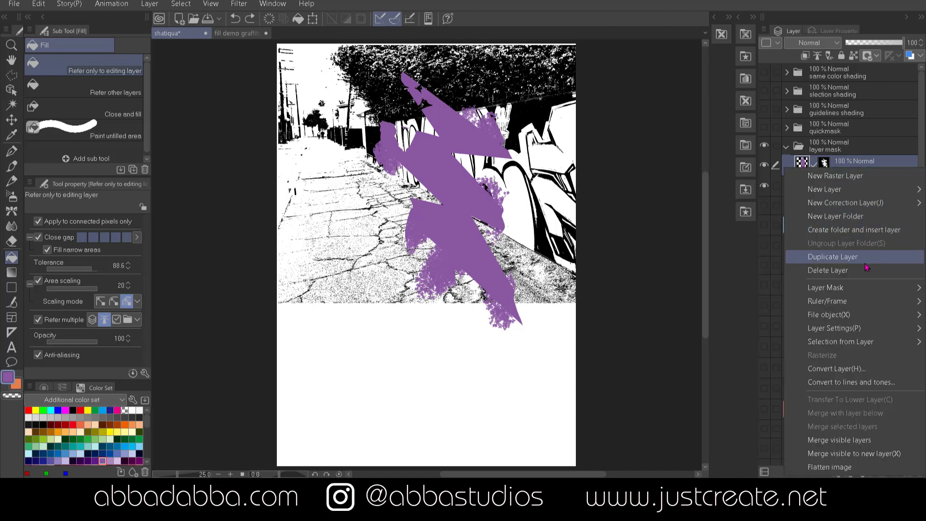
pyautogui.moveTo(864, 296)
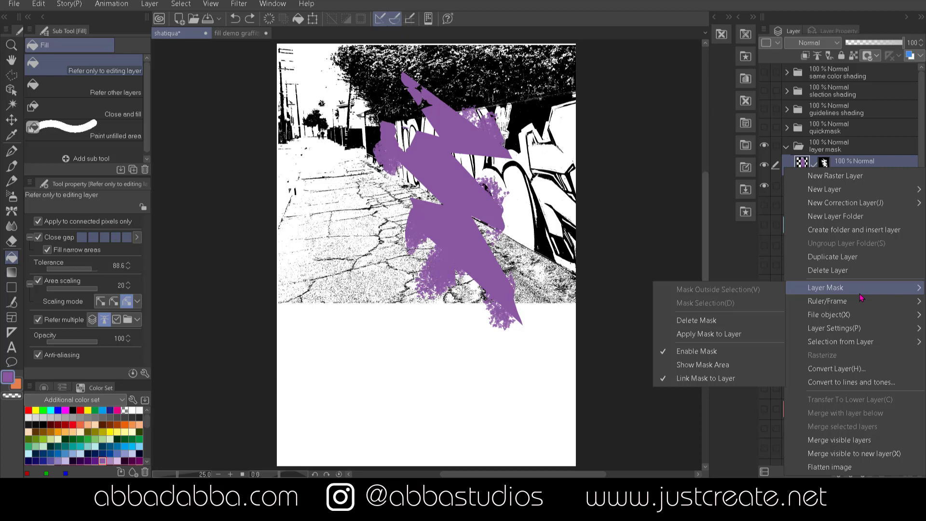
pyautogui.click(755, 340)
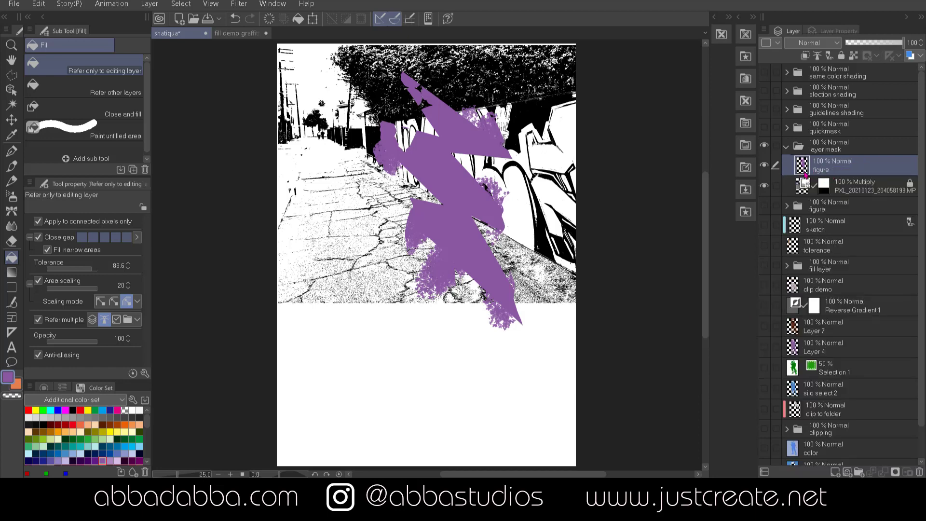
pyautogui.click(765, 166)
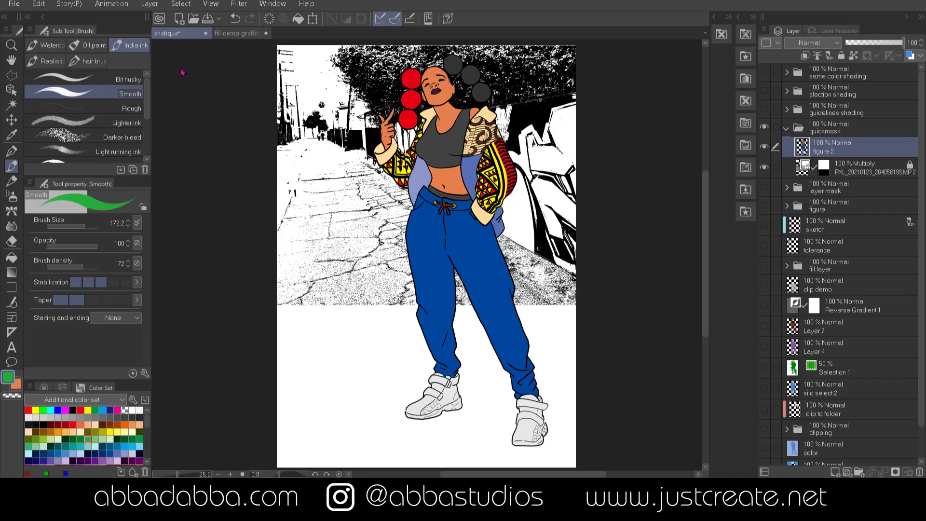
# Paint a wavy stripe down the right trouser leg in Quick Mask and convert it to a selection
pyautogui.click(181, 4)
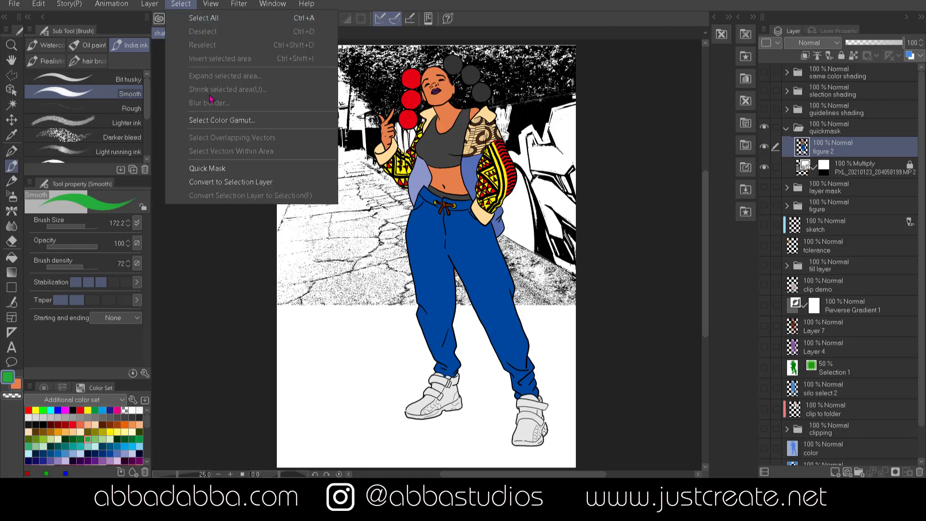
pyautogui.click(212, 168)
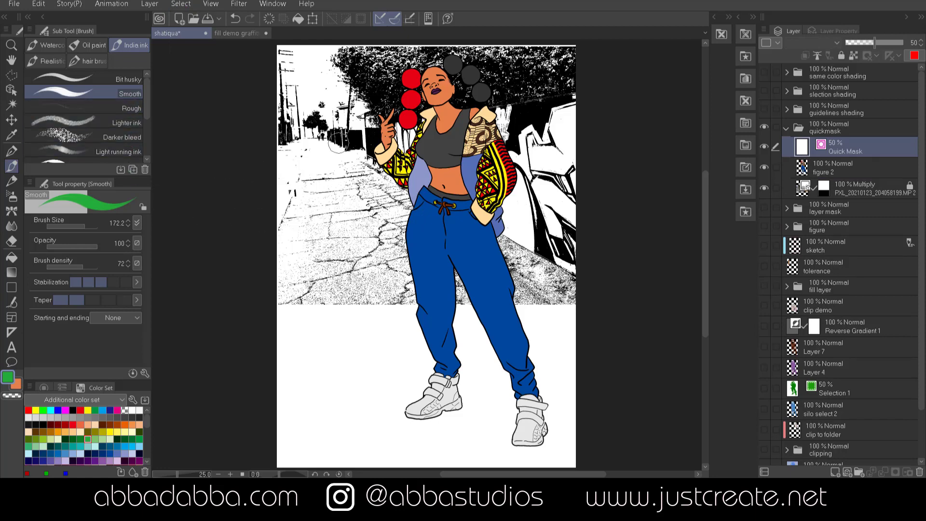
pyautogui.moveTo(461, 203)
pyautogui.mouseDown()
pyautogui.moveTo(456, 236)
pyautogui.moveTo(498, 252)
pyautogui.moveTo(486, 263)
pyautogui.moveTo(490, 280)
pyautogui.moveTo(508, 288)
pyautogui.moveTo(500, 313)
pyautogui.moveTo(515, 326)
pyautogui.moveTo(527, 393)
pyautogui.moveTo(526, 375)
pyautogui.mouseUp()
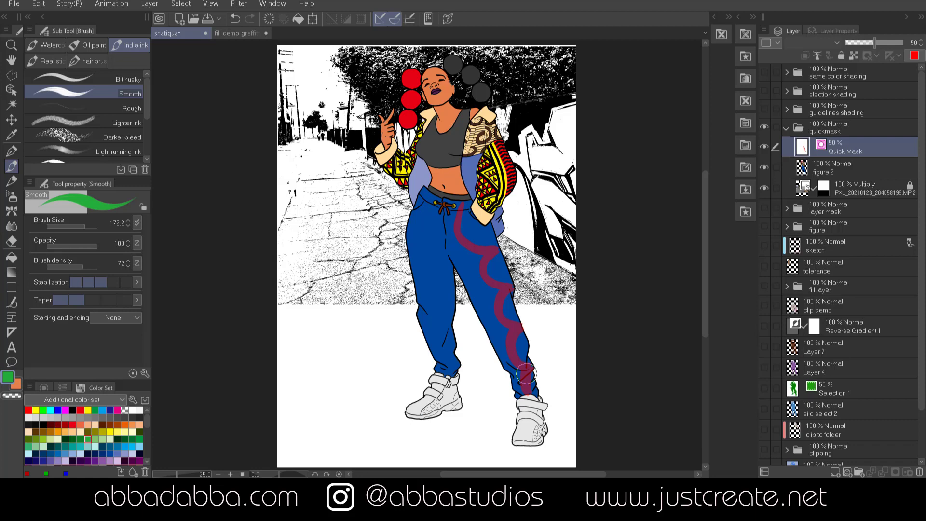
pyautogui.click(181, 4)
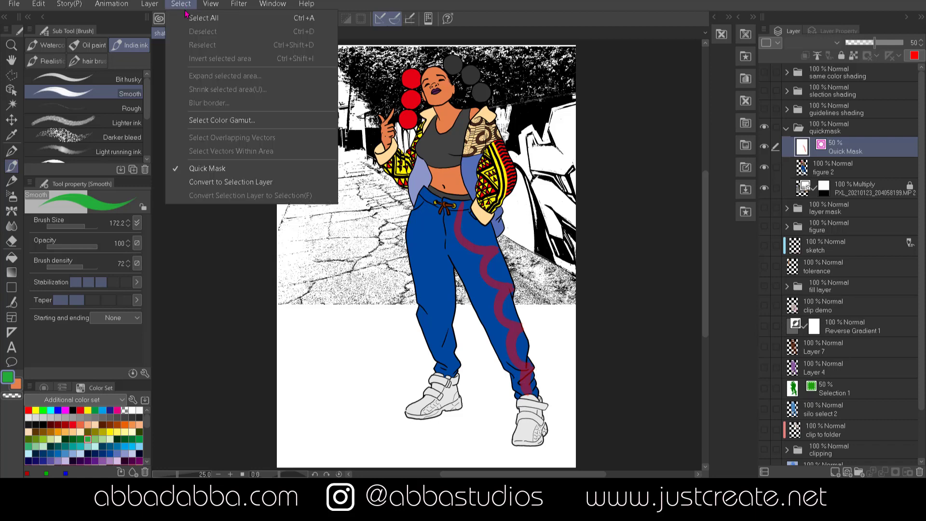
pyautogui.click(209, 169)
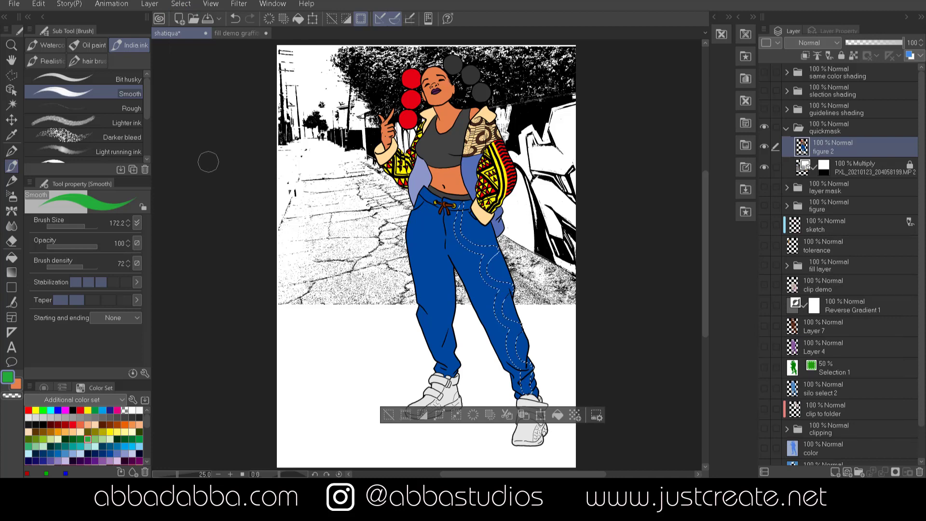
# Add a new layer above figure 2, fill the wavy selection with green, clear and refill it, and deselect
pyautogui.click(11, 258)
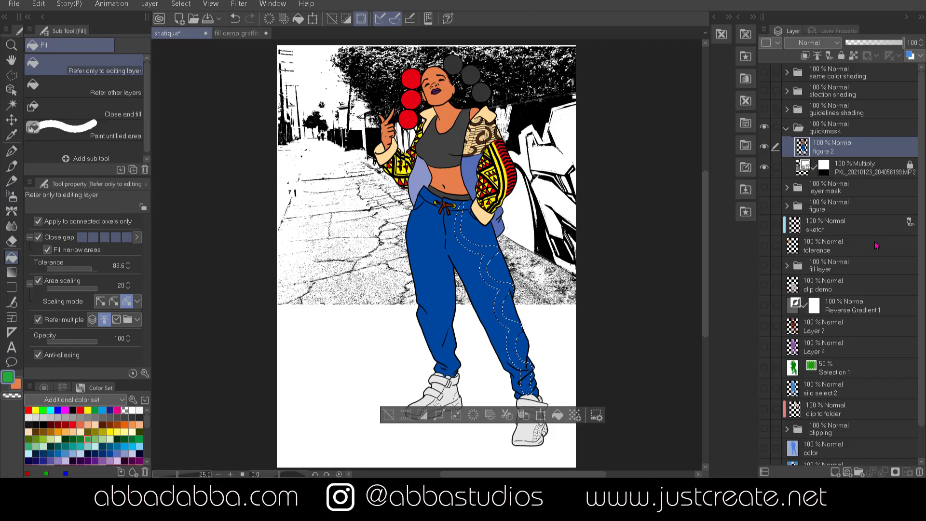
pyautogui.click(837, 473)
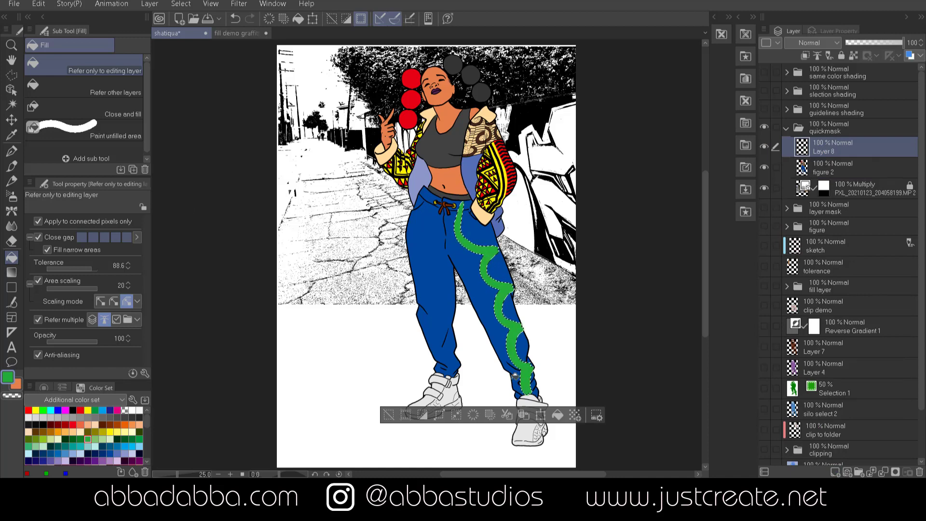
pyautogui.click(473, 418)
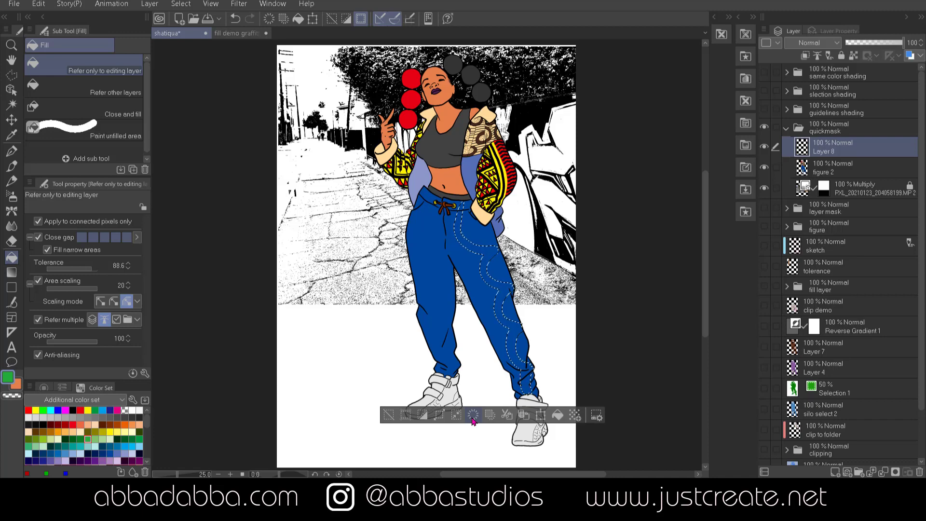
pyautogui.click(557, 417)
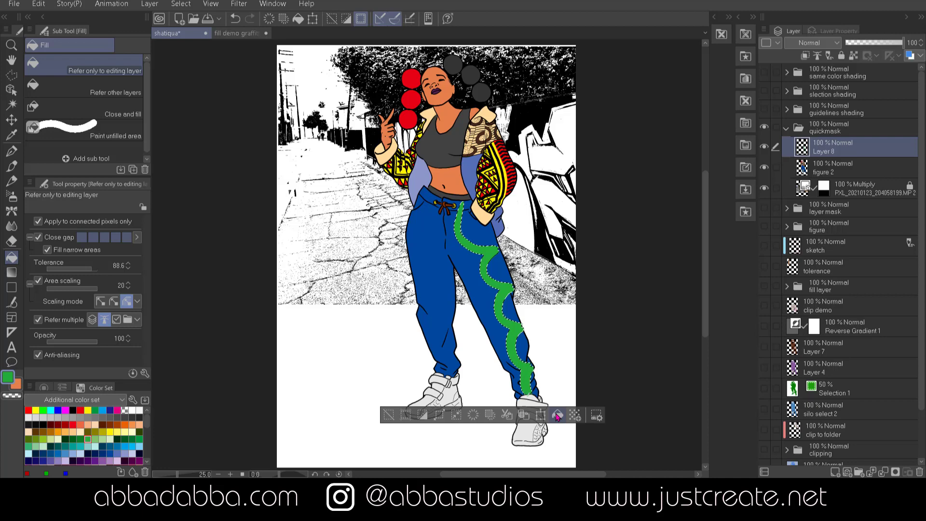
pyautogui.hotkey('ctrl', 'd')
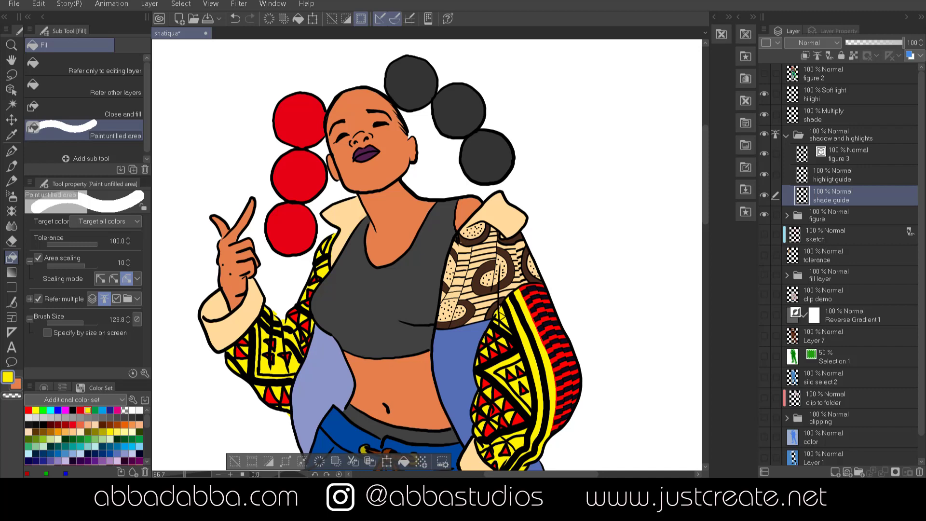
# Draw light blue G-pen guidelines on the shade guide layer around the shadow areas of the face and neck
pyautogui.click(11, 150)
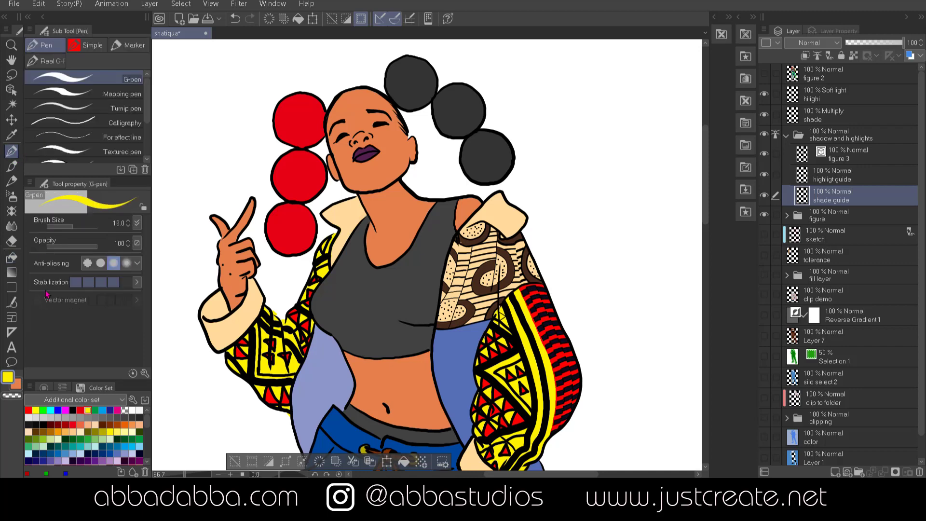
pyautogui.click(74, 453)
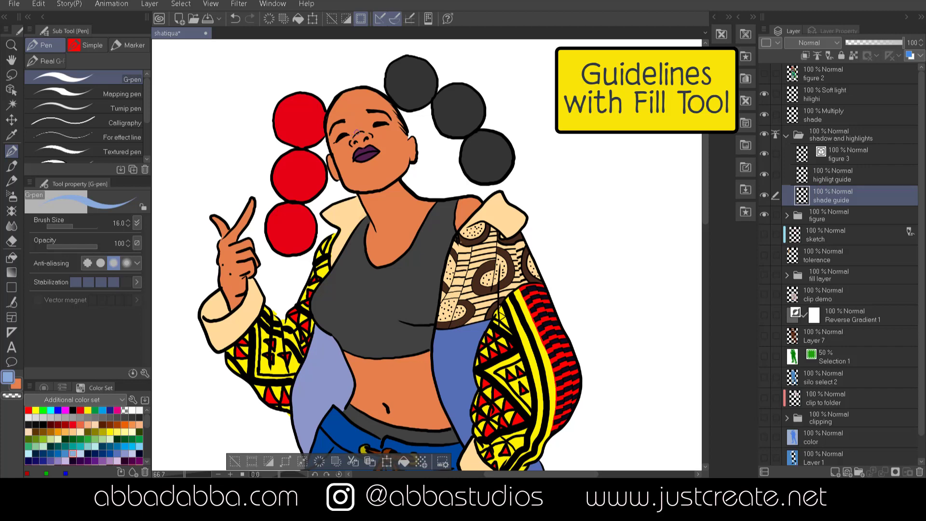
pyautogui.moveTo(353, 135)
pyautogui.mouseDown()
pyautogui.moveTo(336, 101)
pyautogui.moveTo(326, 120)
pyautogui.moveTo(329, 166)
pyautogui.moveTo(378, 192)
pyautogui.mouseUp()
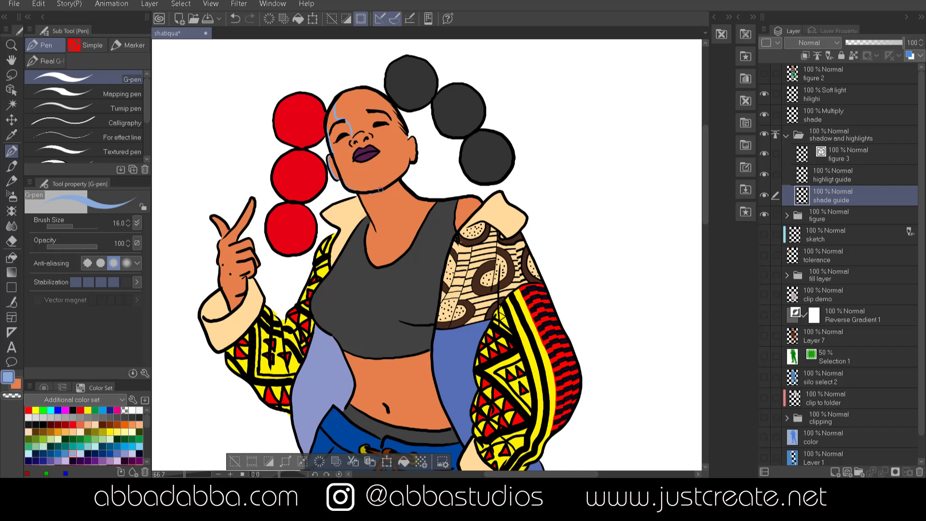
pyautogui.moveTo(398, 178)
pyautogui.mouseDown()
pyautogui.moveTo(368, 183)
pyautogui.moveTo(341, 152)
pyautogui.mouseUp()
pyautogui.moveTo(387, 194); pyautogui.dragTo(367, 210)
pyautogui.moveTo(361, 220); pyautogui.dragTo(349, 201)
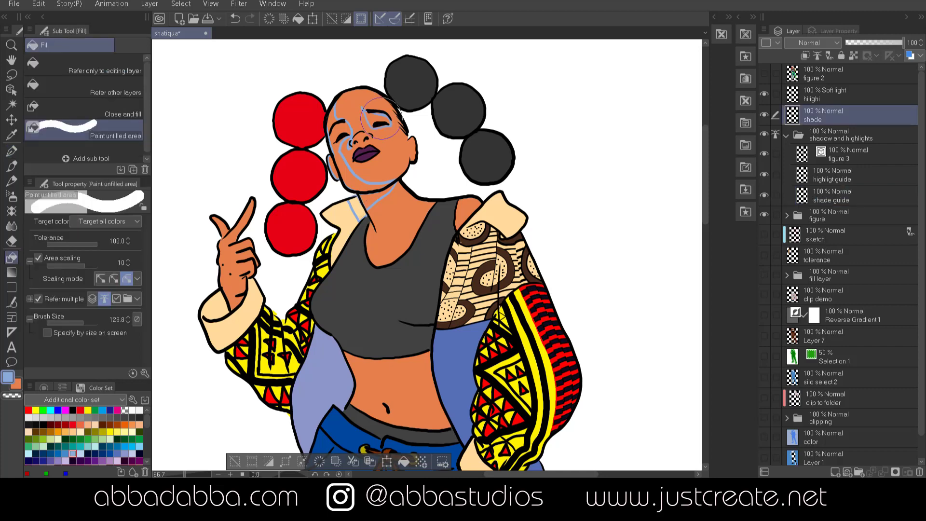
# Fill the outlined face and neck shadows on the shade layer with Paint unfilled area, set it to Multiply, and hide the shade guide
pyautogui.moveTo(381, 118)
pyautogui.mouseDown()
pyautogui.moveTo(390, 126)
pyautogui.moveTo(372, 101)
pyautogui.moveTo(335, 102)
pyautogui.moveTo(338, 159)
pyautogui.moveTo(370, 190)
pyautogui.moveTo(393, 188)
pyautogui.moveTo(362, 212)
pyautogui.moveTo(393, 173)
pyautogui.mouseUp()
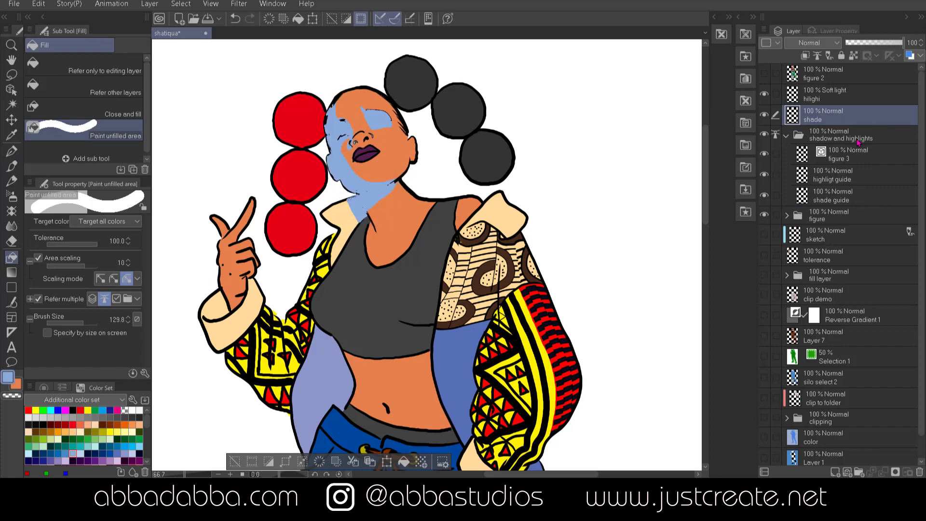
pyautogui.click(836, 44)
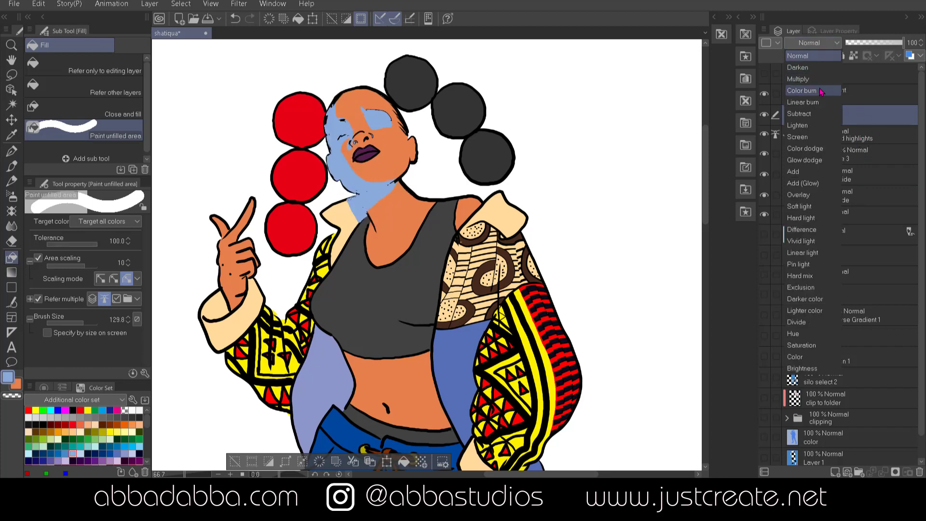
pyautogui.click(799, 79)
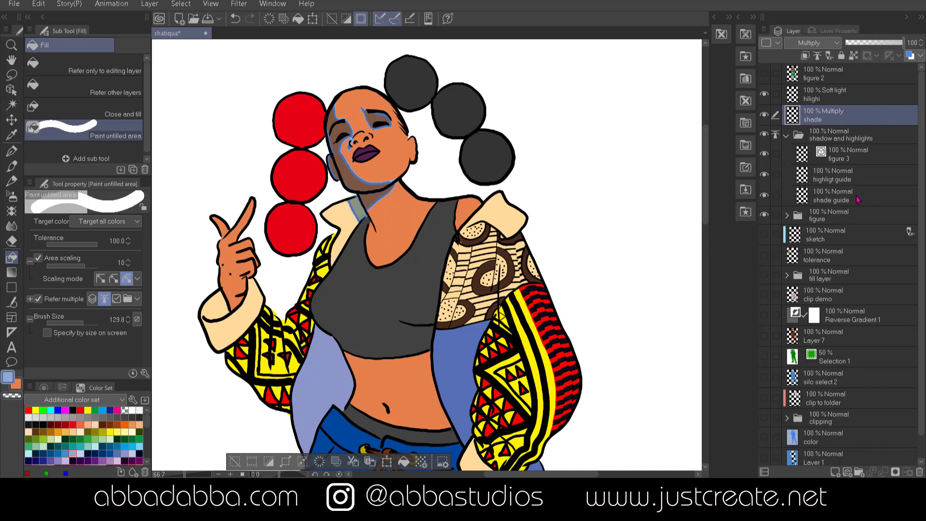
pyautogui.click(767, 197)
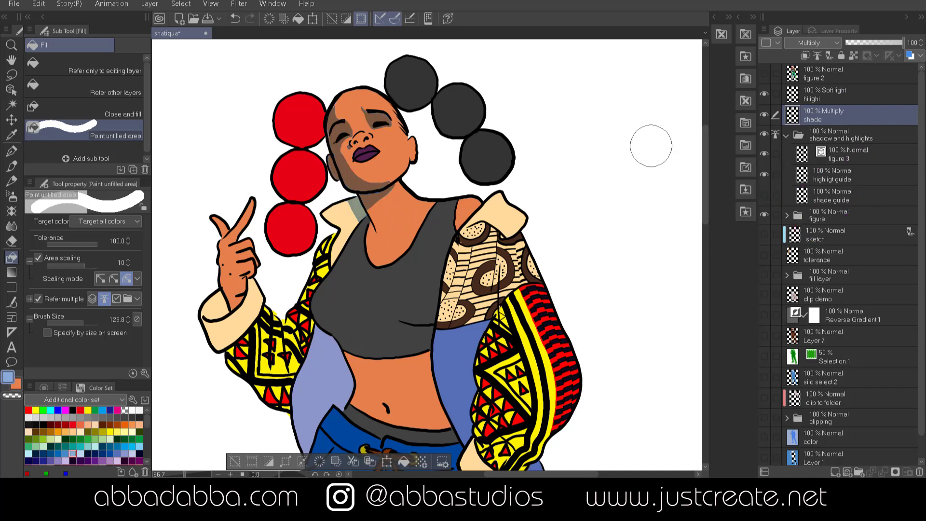
# Draw yellow G-pen highlight guidelines on the highlight guide layer along the face, ear, neck and shoulder
pyautogui.click(88, 410)
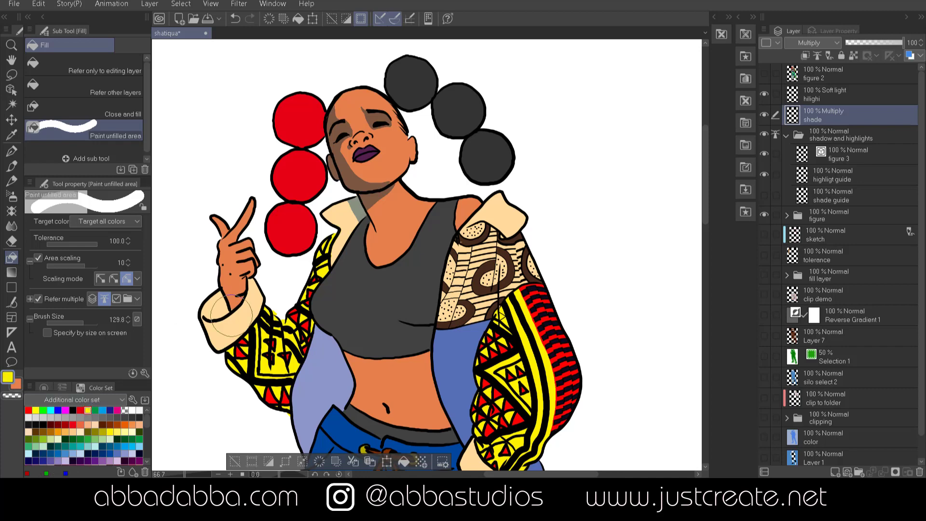
pyautogui.click(833, 174)
pyautogui.press('p')
pyautogui.moveTo(390, 102)
pyautogui.mouseDown()
pyautogui.moveTo(398, 149)
pyautogui.moveTo(394, 223)
pyautogui.moveTo(402, 201)
pyautogui.moveTo(475, 209)
pyautogui.mouseUp()
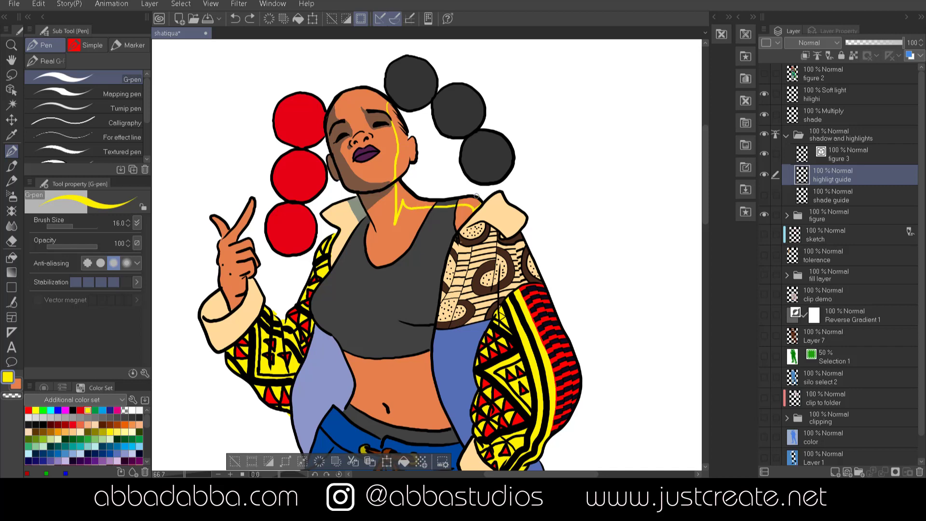
pyautogui.moveTo(399, 179)
pyautogui.mouseDown()
pyautogui.moveTo(413, 138)
pyautogui.moveTo(386, 96)
pyautogui.mouseUp()
# Fill the outlined highlights with yellow on the Soft light highlight layer using Paint unfilled area, and hide the highlight guide layer
pyautogui.click(852, 101)
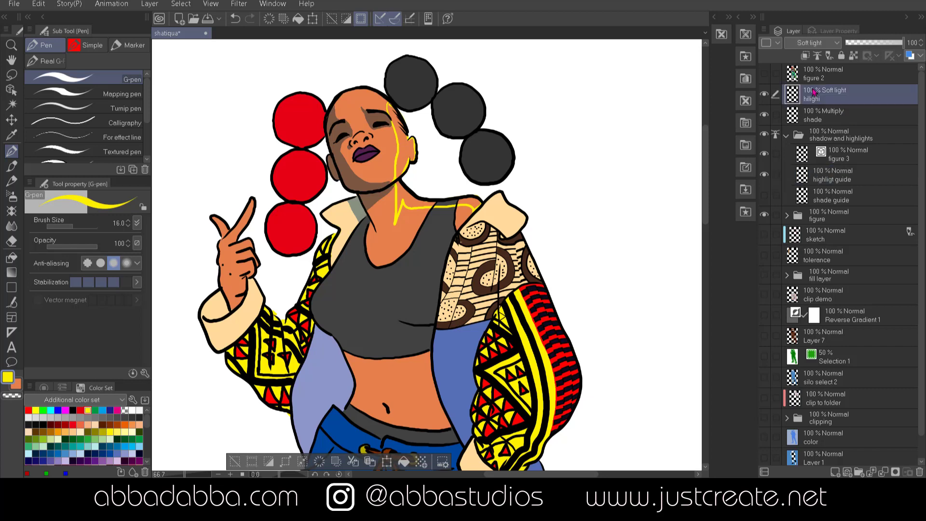
pyautogui.press('g')
pyautogui.moveTo(395, 111)
pyautogui.mouseDown()
pyautogui.moveTo(408, 193)
pyautogui.moveTo(434, 207)
pyautogui.moveTo(497, 203)
pyautogui.moveTo(511, 187)
pyautogui.mouseUp()
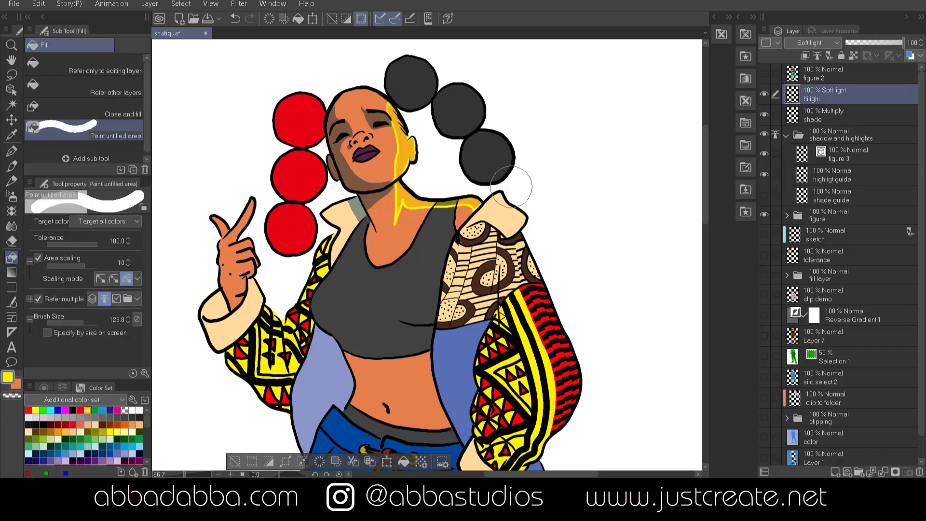
pyautogui.click(765, 176)
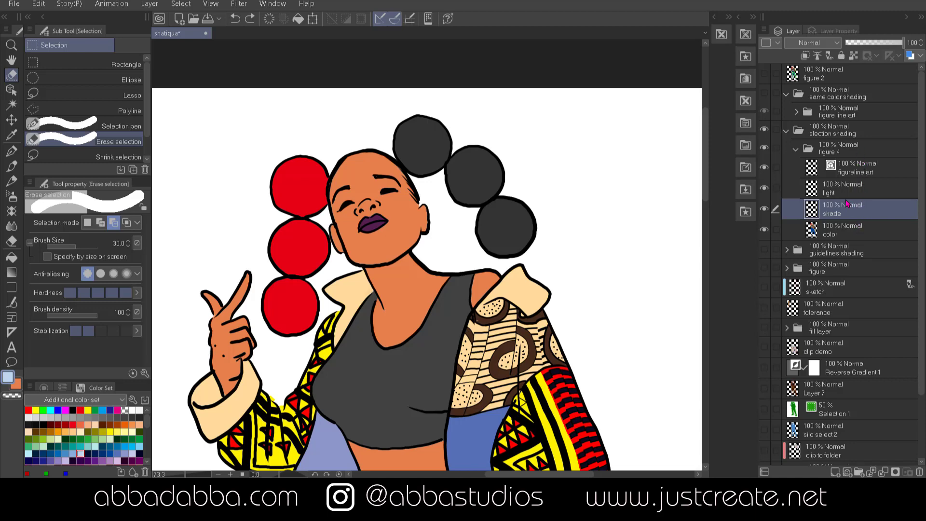
# Lasso the face and neck shadow areas on the shade layer, removing the overlap on the red hair circles with Erase selection
pyautogui.click(92, 93)
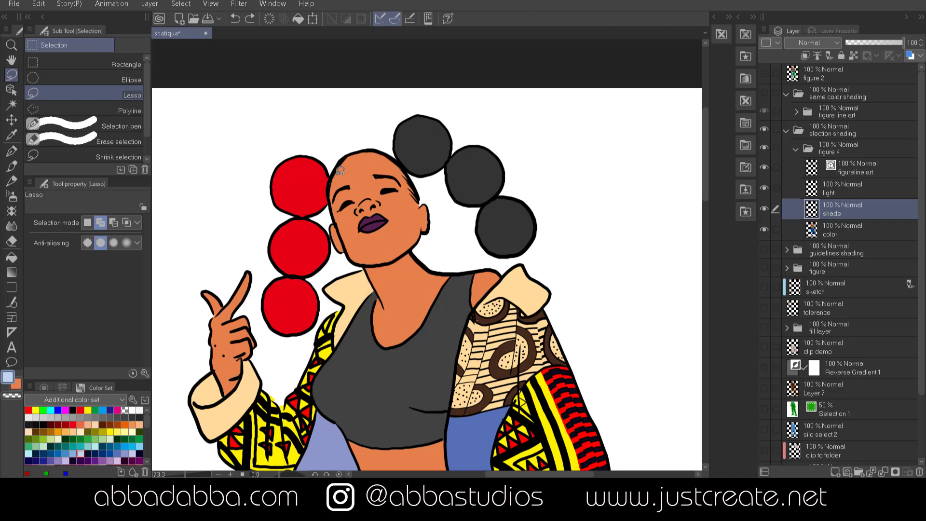
pyautogui.moveTo(334, 174)
pyautogui.mouseDown()
pyautogui.moveTo(357, 191)
pyautogui.moveTo(360, 206)
pyautogui.moveTo(343, 205)
pyautogui.moveTo(355, 237)
pyautogui.moveTo(376, 259)
pyautogui.moveTo(337, 239)
pyautogui.moveTo(318, 193)
pyautogui.moveTo(334, 165)
pyautogui.mouseUp()
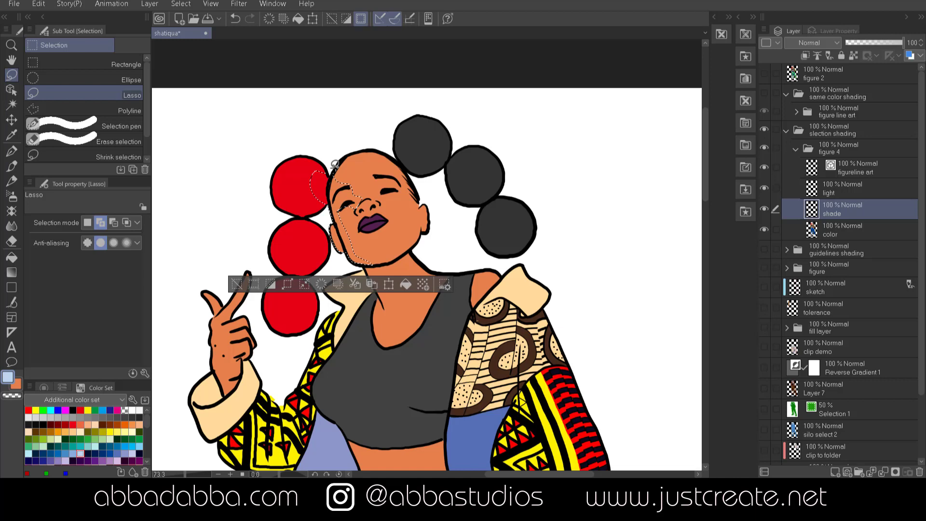
pyautogui.click(132, 142)
pyautogui.moveTo(328, 217)
pyautogui.mouseDown()
pyautogui.moveTo(328, 176)
pyautogui.moveTo(323, 214)
pyautogui.mouseUp()
pyautogui.moveTo(312, 164); pyautogui.dragTo(314, 199)
pyautogui.moveTo(410, 252)
pyautogui.mouseDown()
pyautogui.moveTo(384, 309)
pyautogui.moveTo(367, 264)
pyautogui.moveTo(411, 253)
pyautogui.mouseUp()
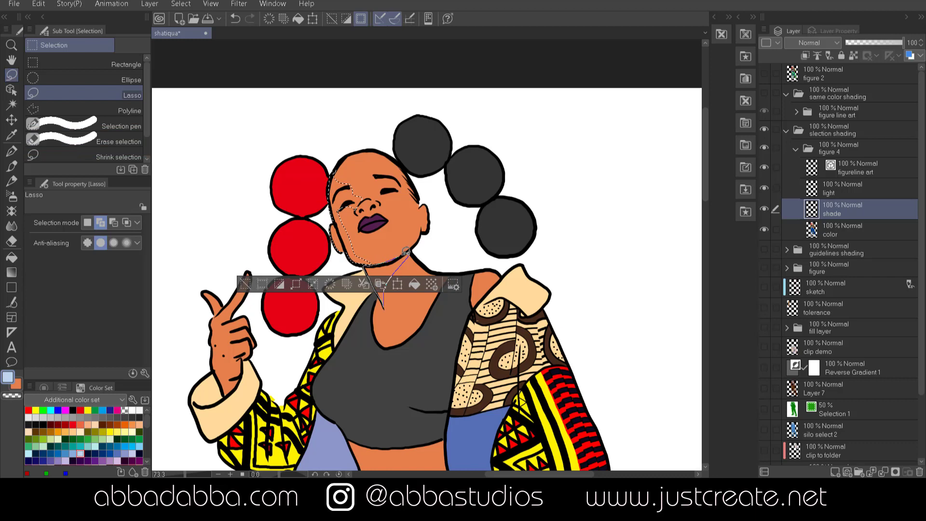
# Fill the shadow selection with light blue, set the shade layer to Multiply, and deselect
pyautogui.click(432, 324)
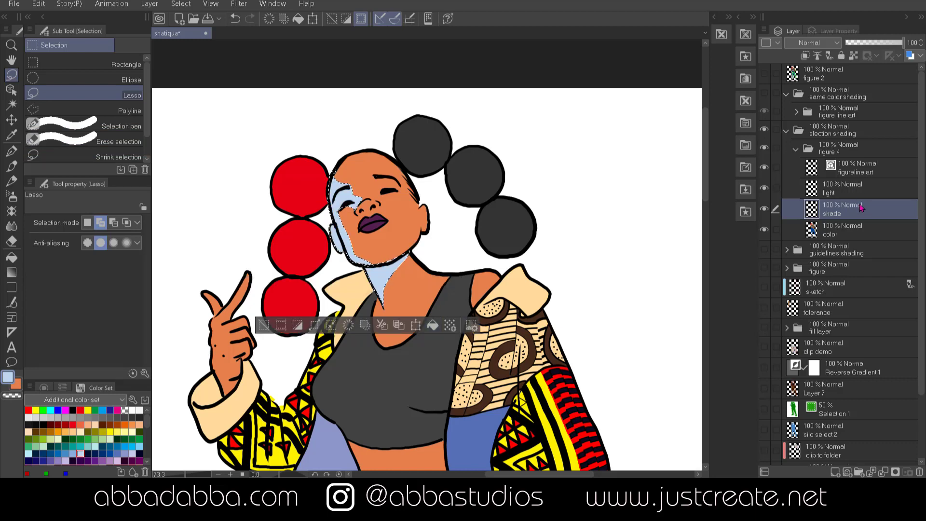
pyautogui.click(827, 43)
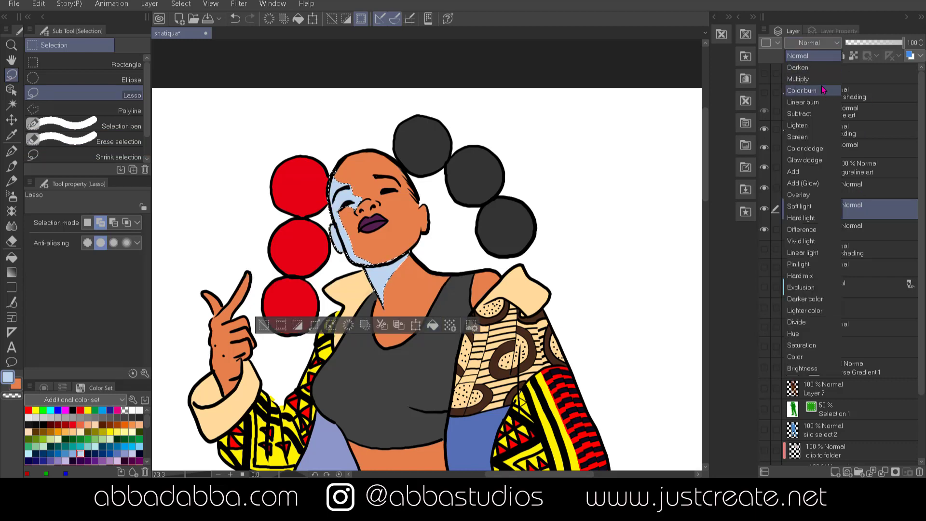
pyautogui.click(823, 79)
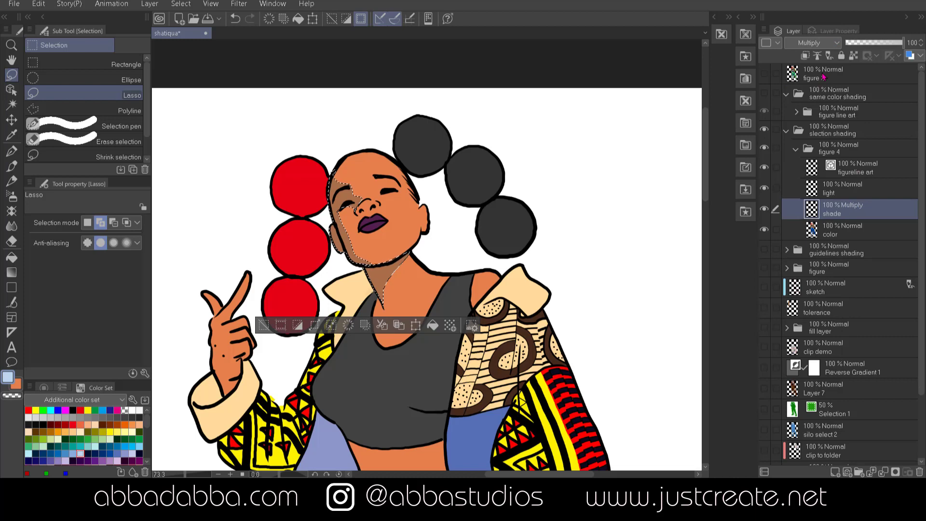
pyautogui.hotkey('ctrl', 'd')
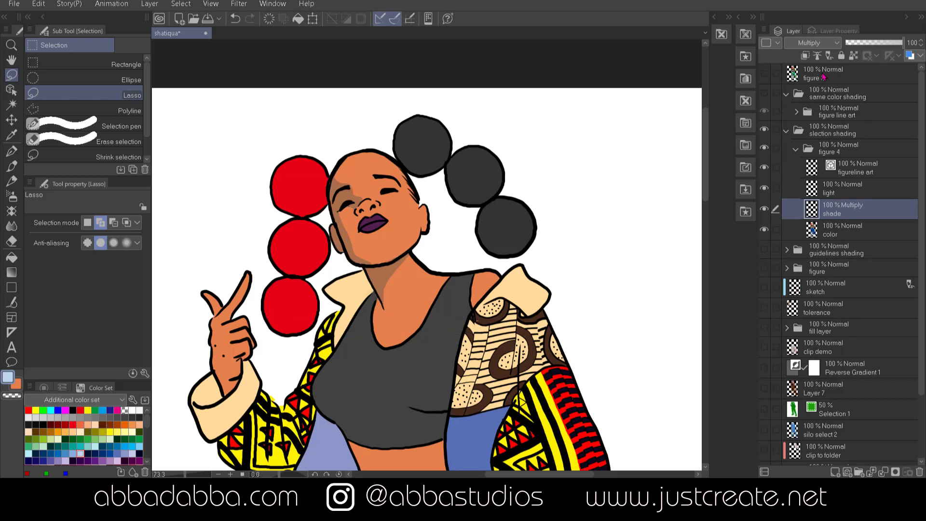
# Pick yellow and lasso the highlight areas along the face edge, ear, neck and shoulder on the light layer
pyautogui.click(867, 192)
pyautogui.click(110, 432)
pyautogui.moveTo(401, 169)
pyautogui.mouseDown()
pyautogui.moveTo(422, 221)
pyautogui.moveTo(417, 245)
pyautogui.moveTo(432, 212)
pyautogui.moveTo(405, 170)
pyautogui.mouseUp()
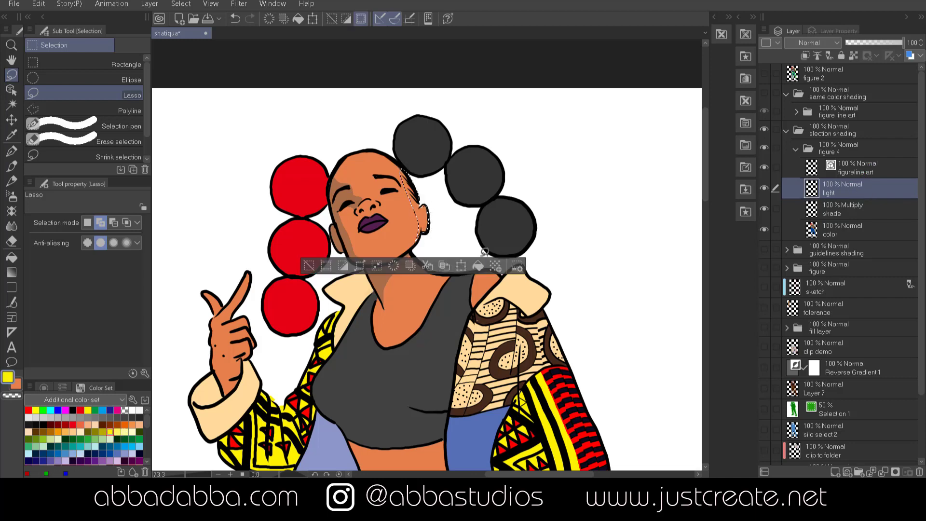
pyautogui.moveTo(497, 283)
pyautogui.mouseDown()
pyautogui.moveTo(447, 279)
pyautogui.moveTo(415, 254)
pyautogui.moveTo(435, 268)
pyautogui.moveTo(502, 273)
pyautogui.mouseUp()
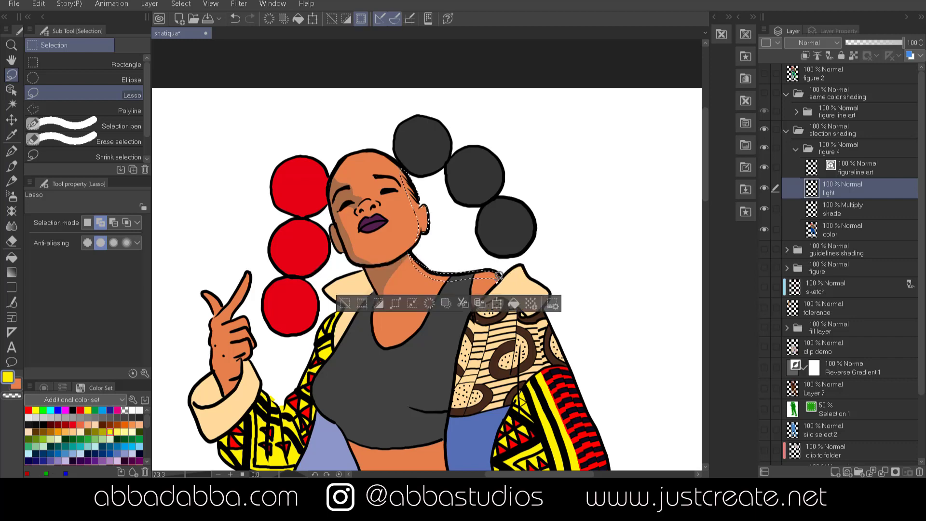
# Fill the highlight selection with yellow, set the light layer to Soft light, and deselect
pyautogui.click(514, 304)
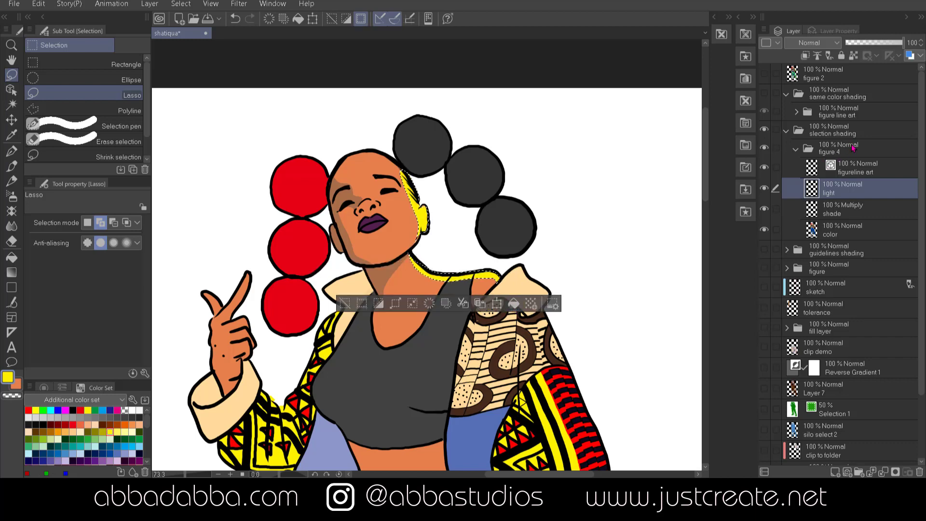
pyautogui.click(838, 46)
pyautogui.click(802, 206)
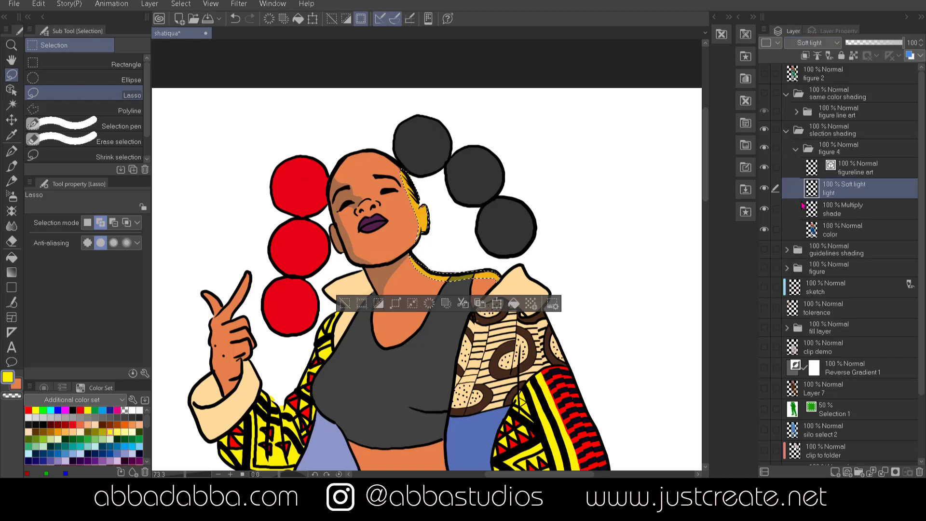
pyautogui.hotkey('ctrl', 'd')
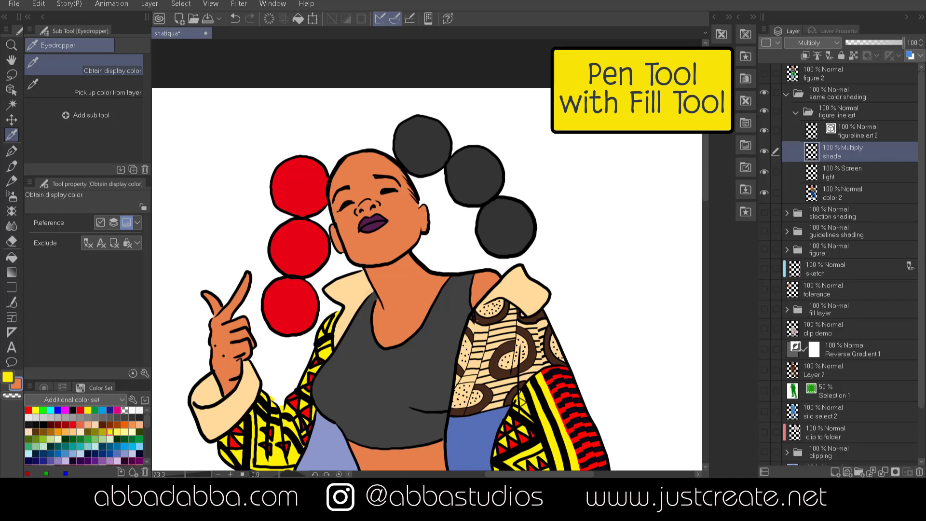
# Outline the face and neck shadows with the G-pen in the orange skin color on the Multiply shade layer and fill them
pyautogui.click(12, 152)
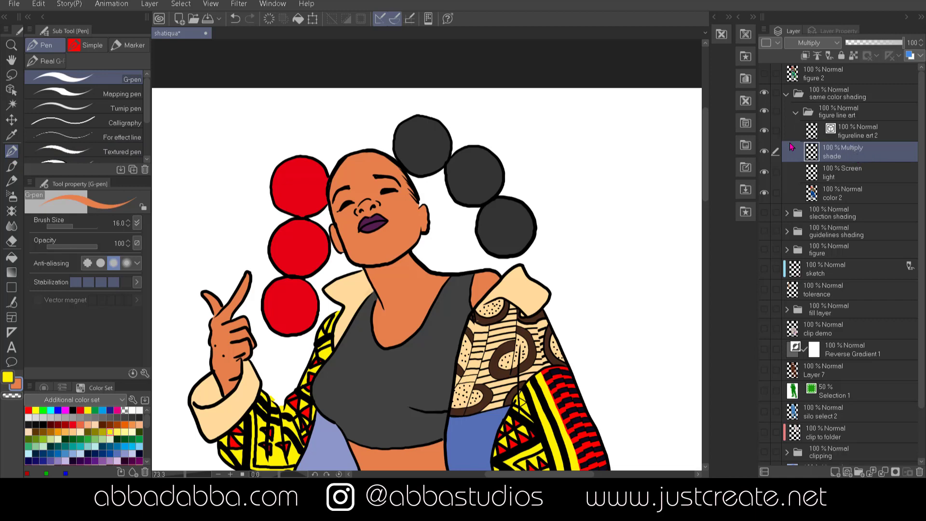
pyautogui.moveTo(334, 176)
pyautogui.mouseDown()
pyautogui.moveTo(359, 194)
pyautogui.moveTo(346, 230)
pyautogui.moveTo(373, 266)
pyautogui.moveTo(344, 249)
pyautogui.moveTo(379, 300)
pyautogui.mouseUp()
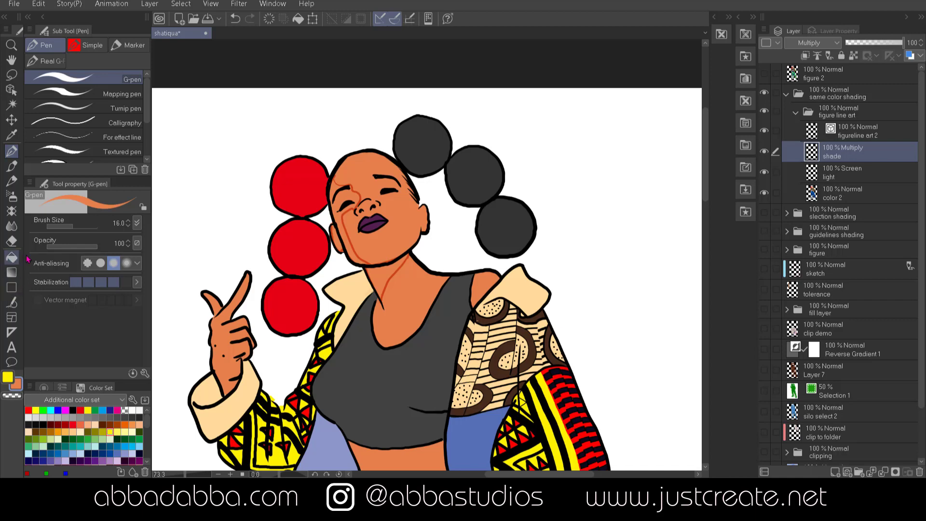
pyautogui.click(11, 257)
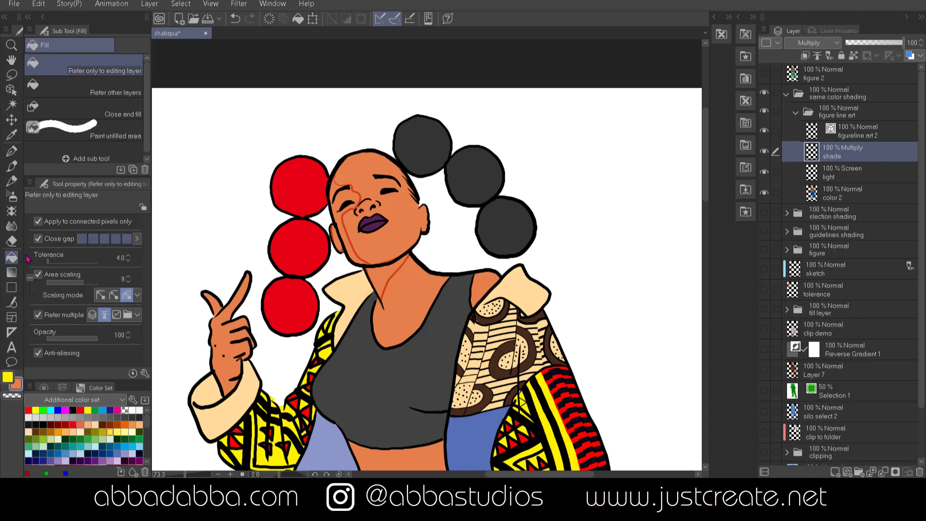
pyautogui.click(385, 272)
pyautogui.click(347, 234)
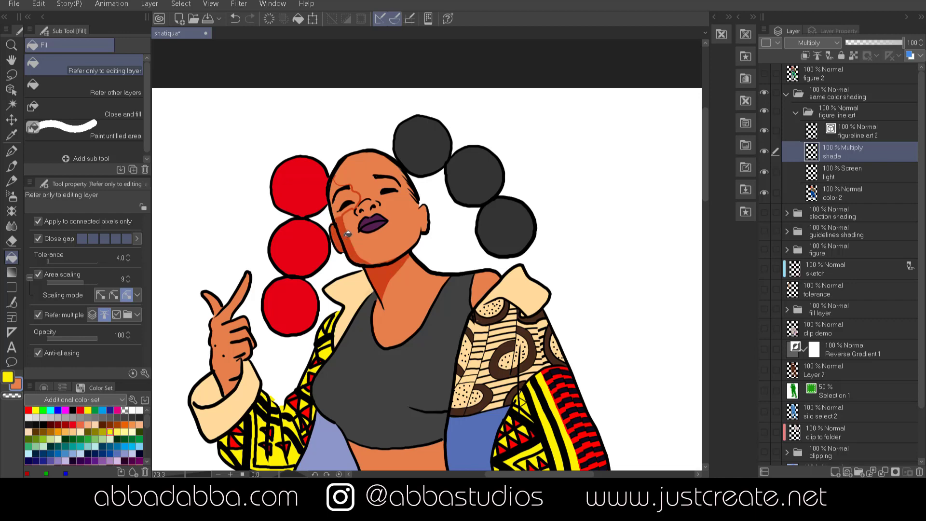
pyautogui.click(357, 198)
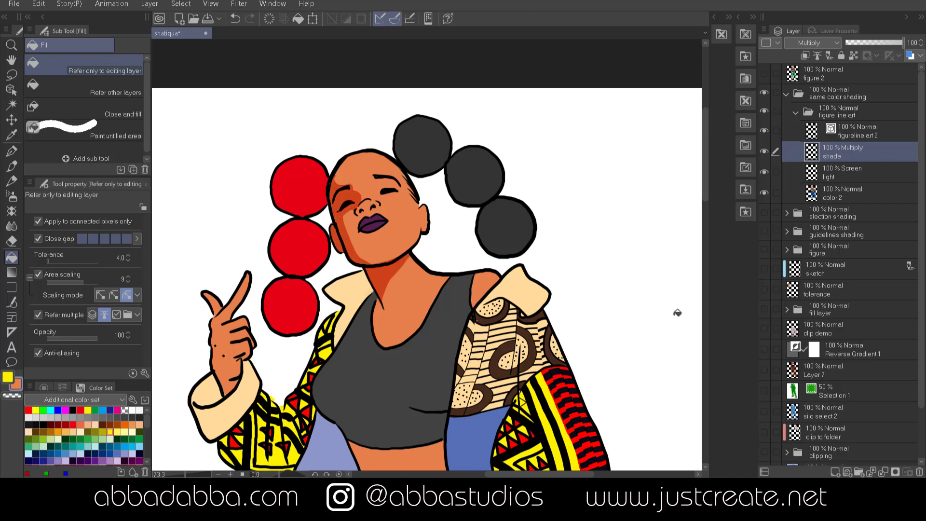
# Outline the face-edge, neck and shoulder highlights with the G-pen in orange on the Screen light layer and fill them
pyautogui.click(871, 181)
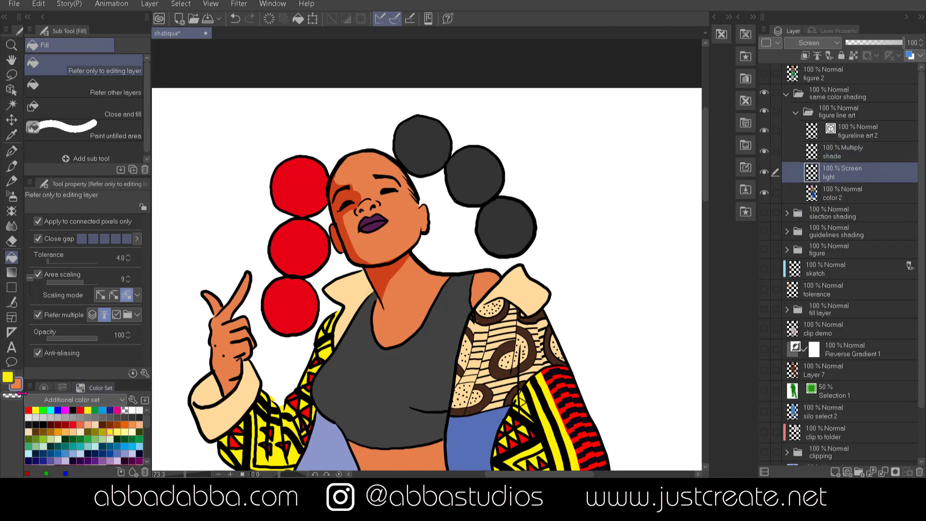
pyautogui.click(16, 155)
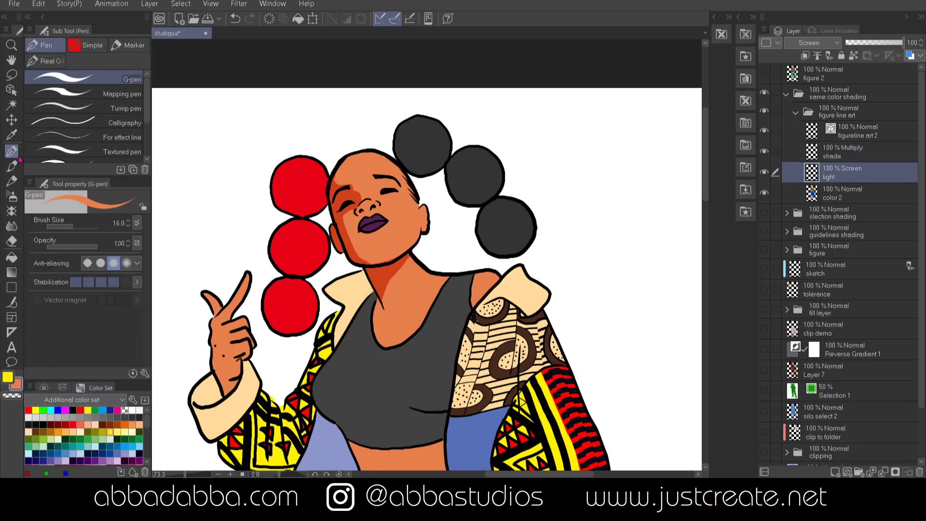
pyautogui.moveTo(400, 169); pyautogui.dragTo(416, 244)
pyautogui.moveTo(492, 279); pyautogui.dragTo(414, 266)
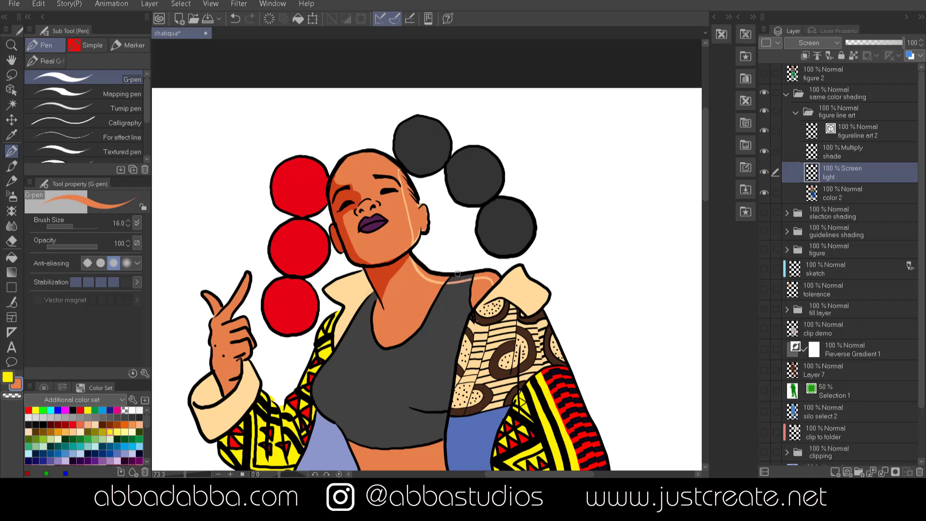
pyautogui.click(12, 258)
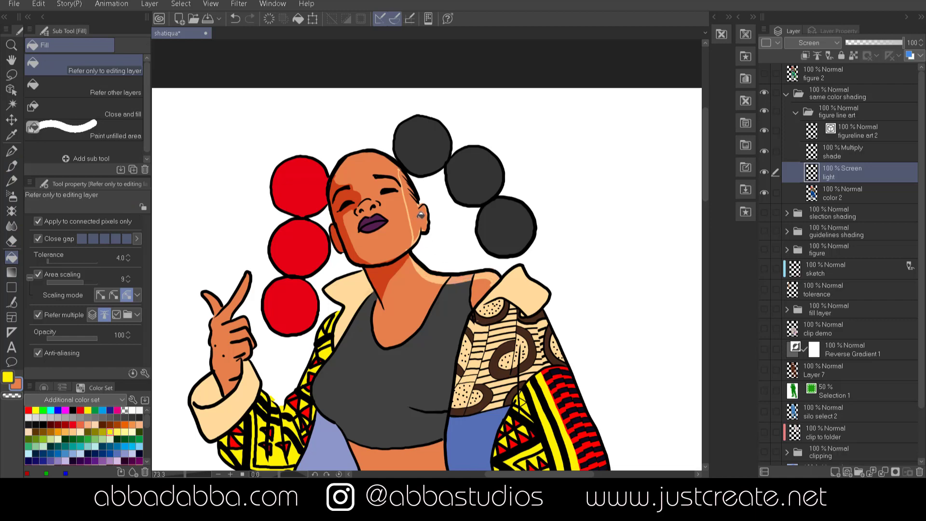
pyautogui.click(421, 214)
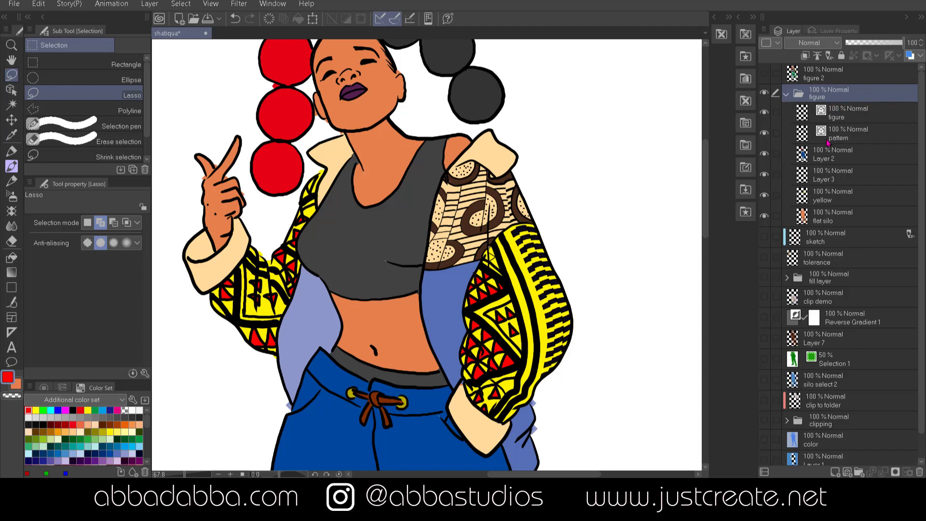
# Toggle the visibility of Layer 2 and Layer 3 in the figure folder to compare the separate color layers
pyautogui.click(765, 155)
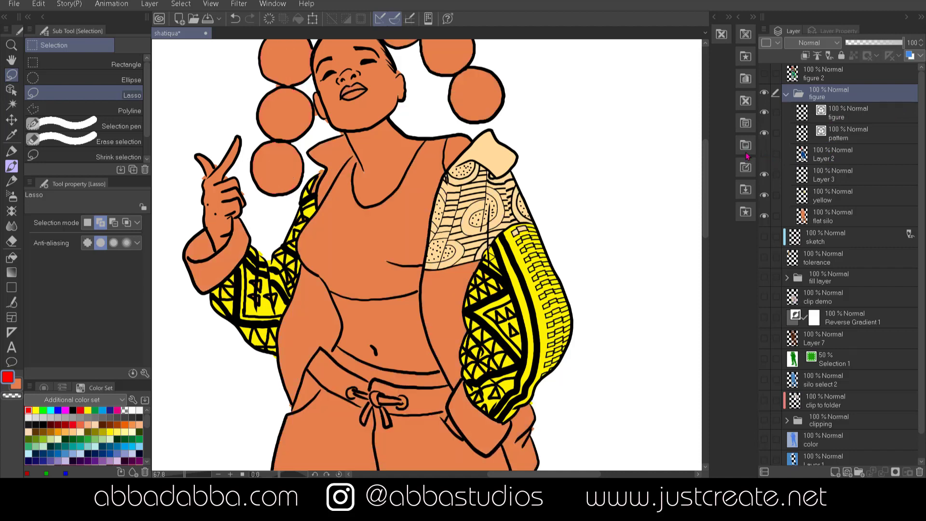
pyautogui.click(766, 154)
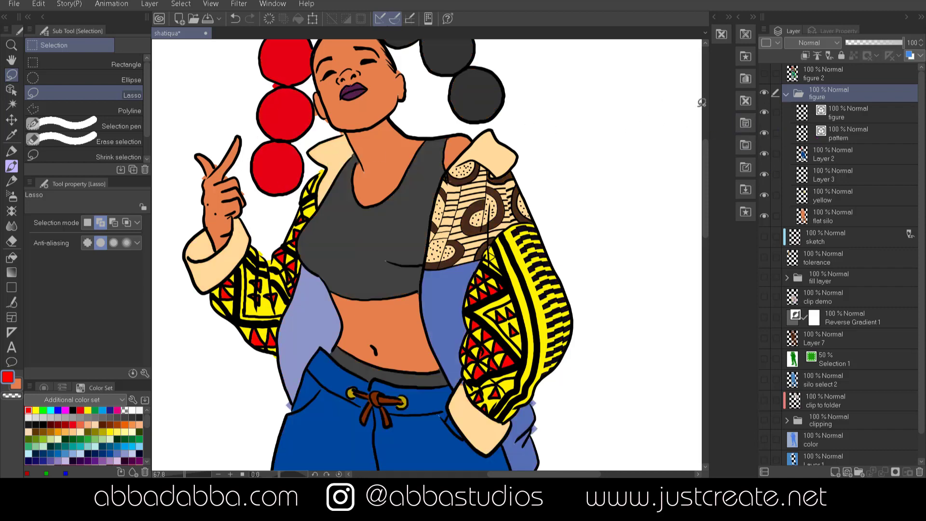
pyautogui.click(765, 154)
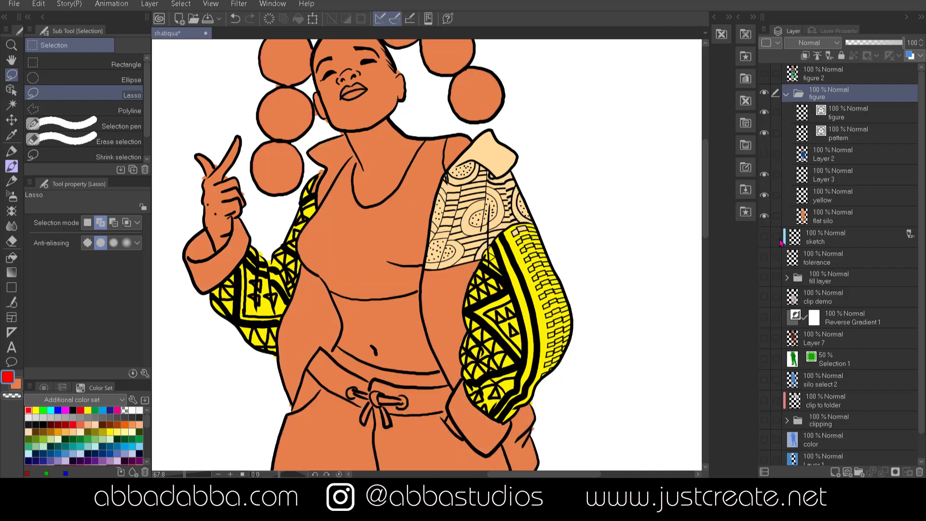
pyautogui.click(766, 176)
pyautogui.click(768, 177)
pyautogui.click(768, 155)
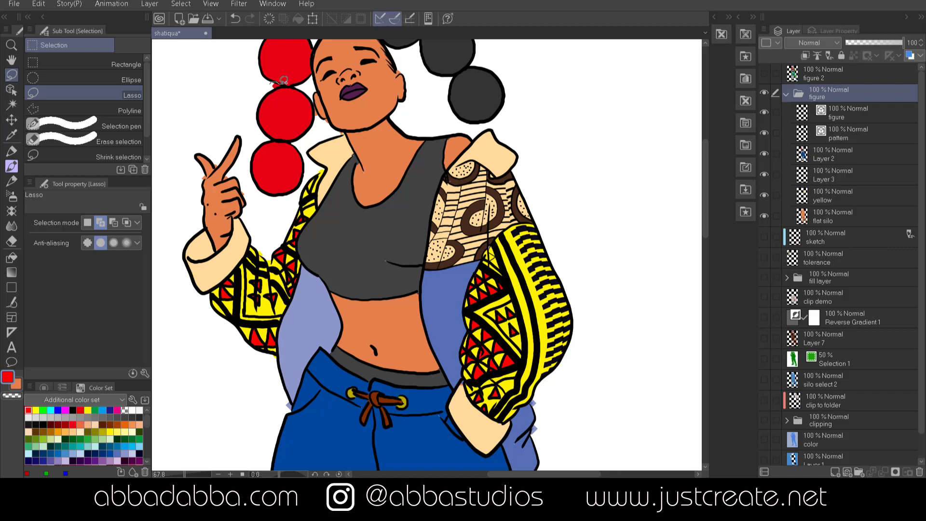
# Lasso the stray color areas around the red hair circles, raised fingers, jacket edges and jaw with the figure folder active
pyautogui.moveTo(274, 82); pyautogui.dragTo(273, 88)
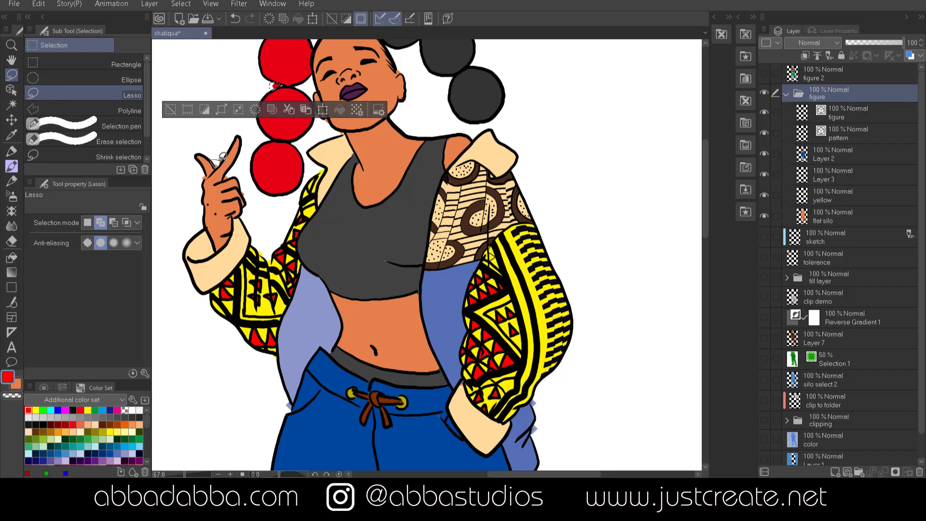
pyautogui.moveTo(223, 157); pyautogui.dragTo(207, 174)
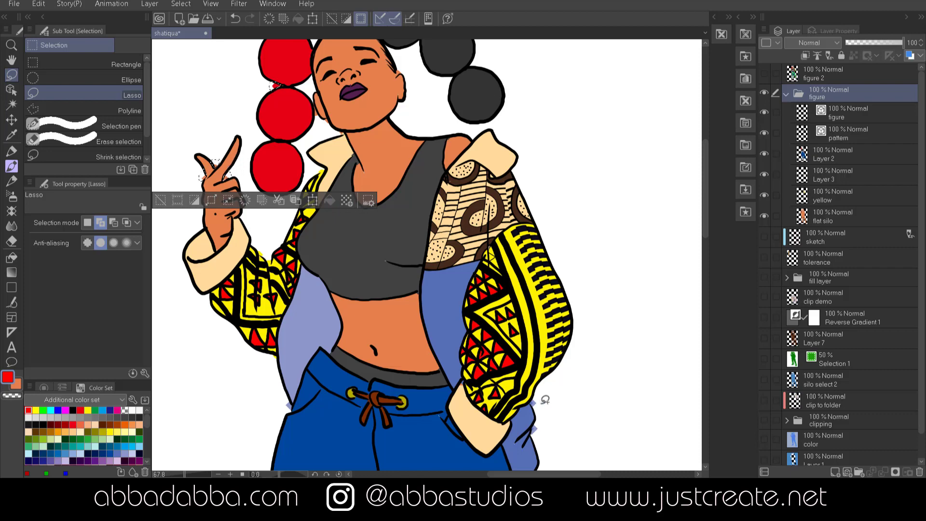
pyautogui.moveTo(534, 403)
pyautogui.mouseDown()
pyautogui.moveTo(545, 390)
pyautogui.moveTo(547, 415)
pyautogui.mouseUp()
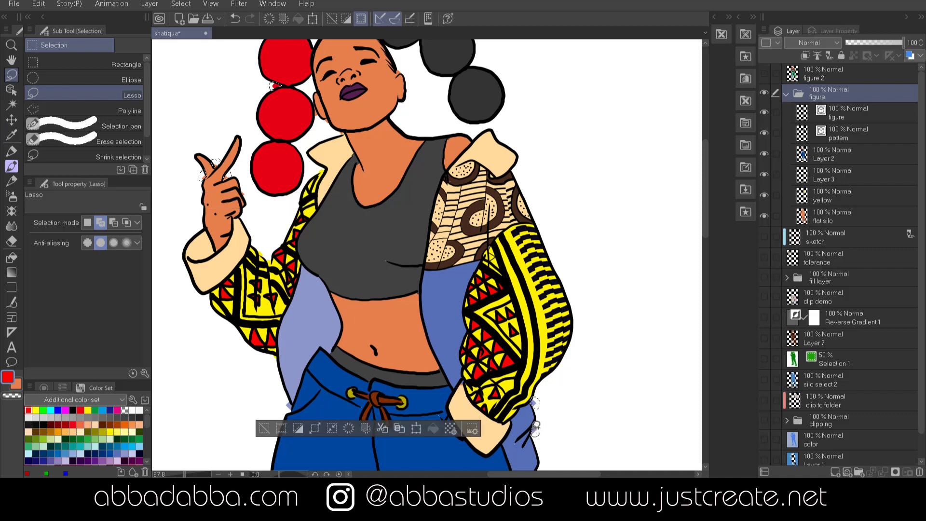
pyautogui.moveTo(542, 429); pyautogui.dragTo(539, 423)
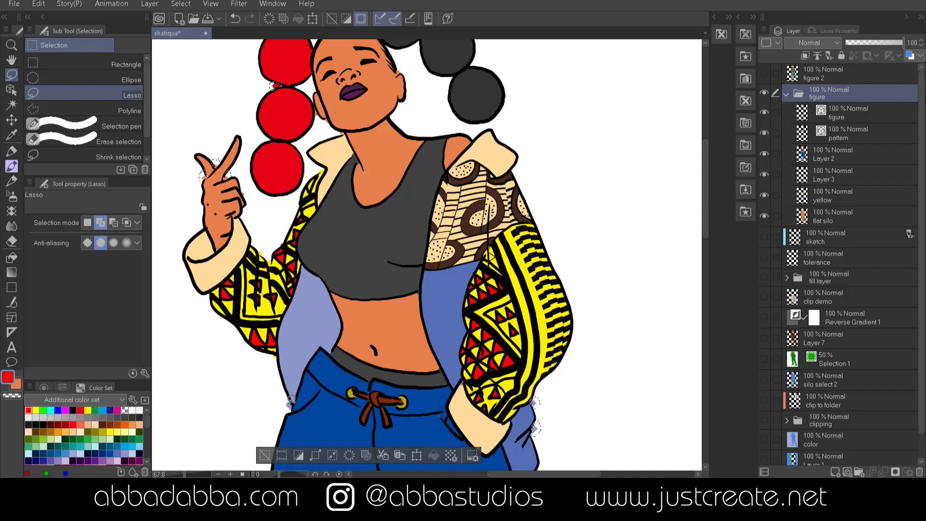
pyautogui.moveTo(288, 397); pyautogui.dragTo(293, 396)
pyautogui.moveTo(319, 126); pyautogui.dragTo(320, 103)
pyautogui.moveTo(333, 126)
pyautogui.mouseDown()
pyautogui.moveTo(324, 118)
pyautogui.moveTo(330, 131)
pyautogui.moveTo(347, 131)
pyautogui.moveTo(339, 124)
pyautogui.mouseUp()
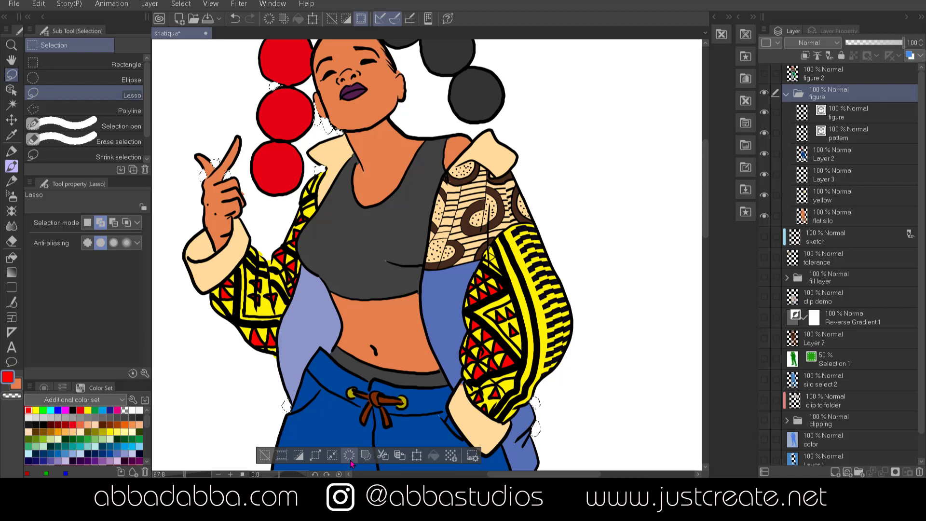
# Undo the clear, repeat it on the selected stray areas with the figure line art hidden, and restore the line art and deselect
pyautogui.hotkey('ctrl', 'z')
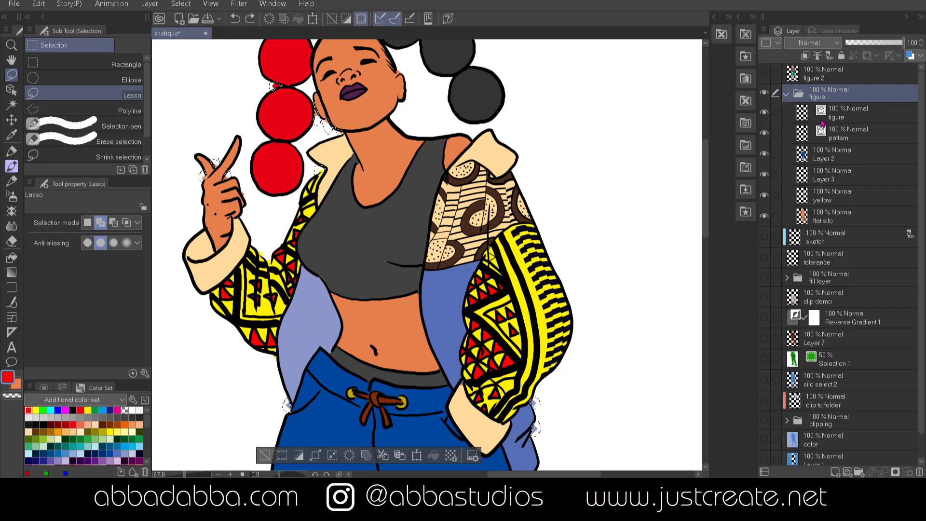
pyautogui.click(765, 113)
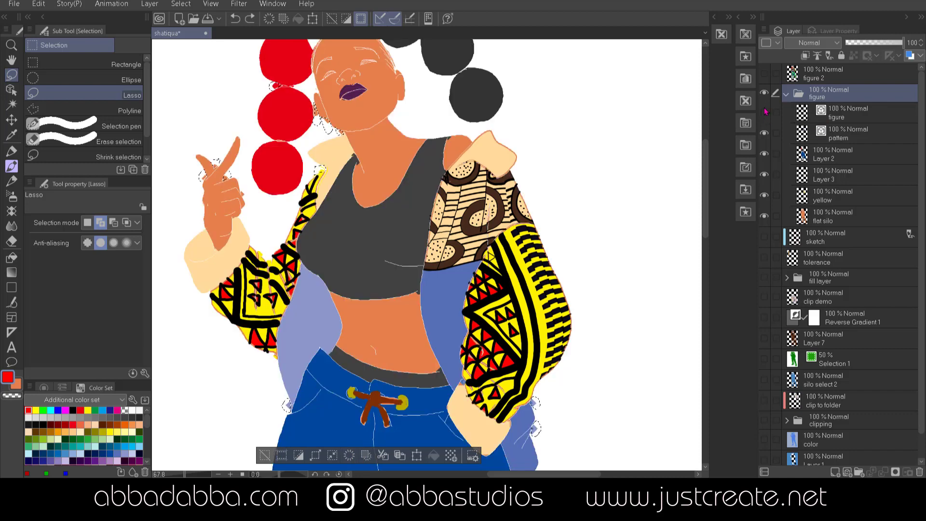
pyautogui.click(349, 458)
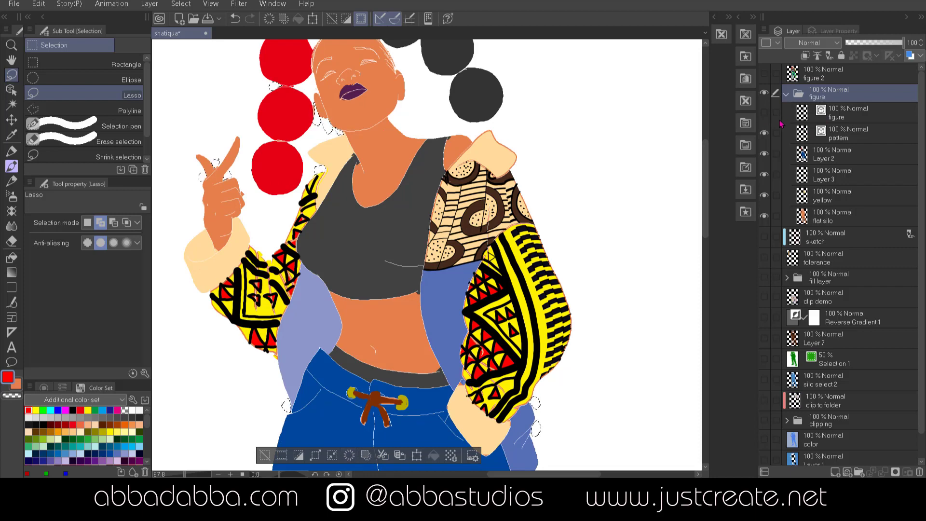
pyautogui.click(765, 113)
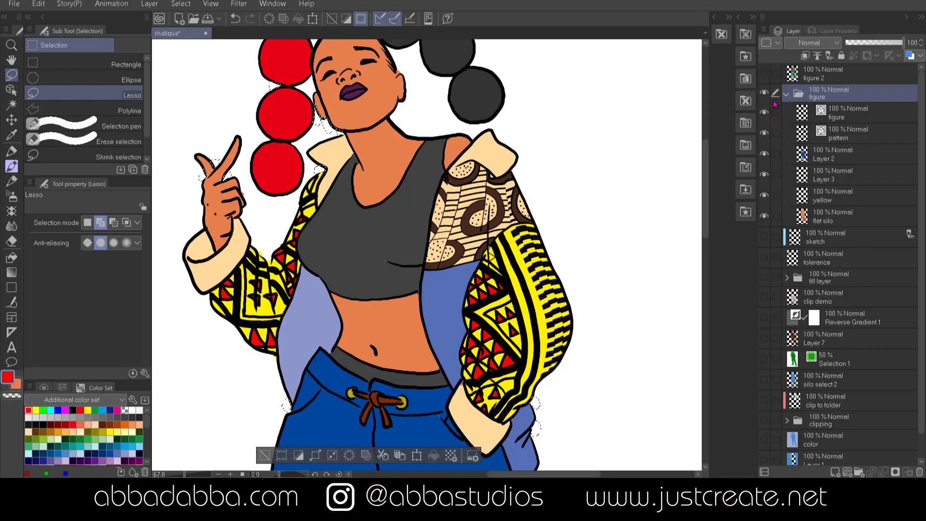
pyautogui.hotkey('ctrl', 'd')
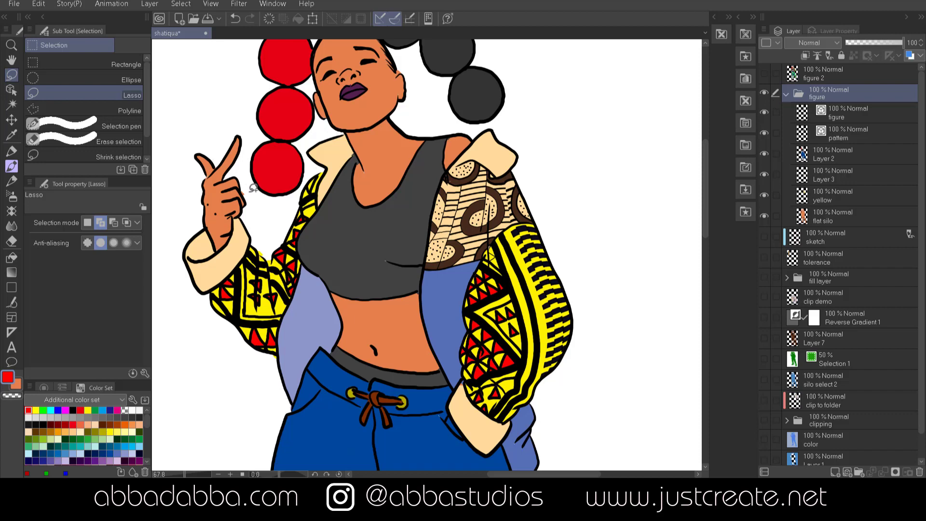
# Lasso the gap beside the curled fingers, check it with the figure line art hidden and shown again, and deselect
pyautogui.moveTo(253, 188)
pyautogui.mouseDown()
pyautogui.moveTo(245, 197)
pyautogui.moveTo(247, 188)
pyautogui.mouseUp()
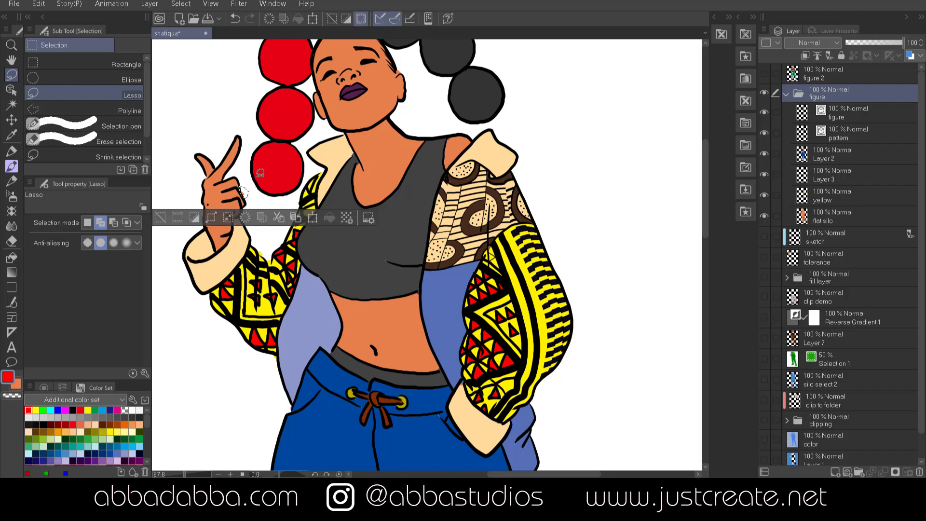
pyautogui.click(765, 112)
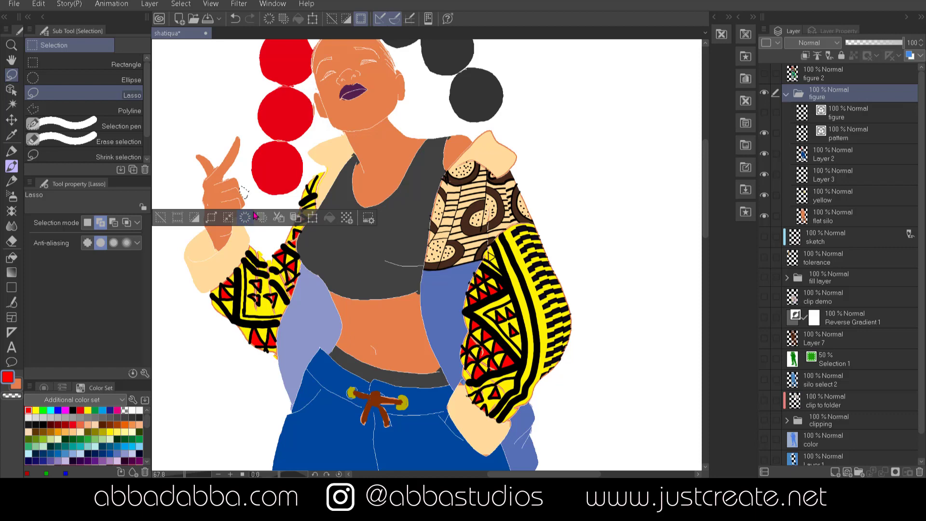
pyautogui.click(765, 113)
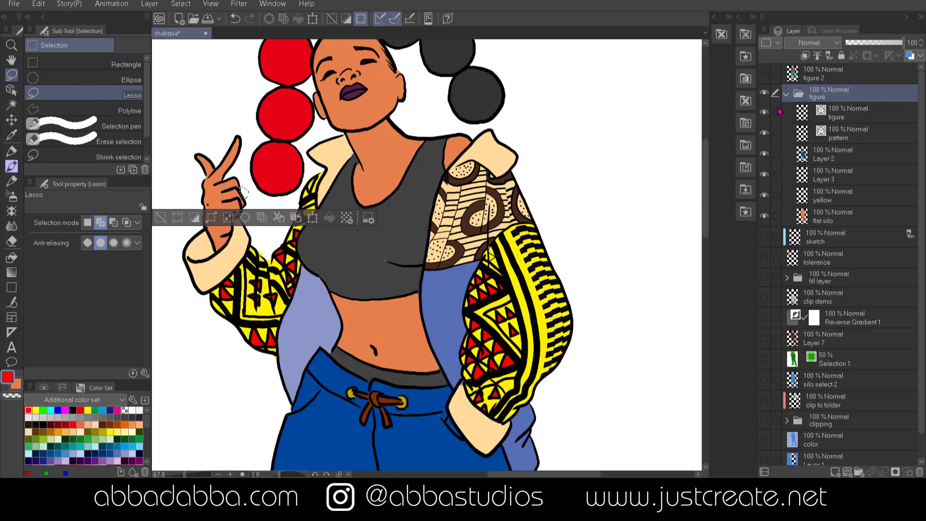
pyautogui.hotkey('ctrl', 'd')
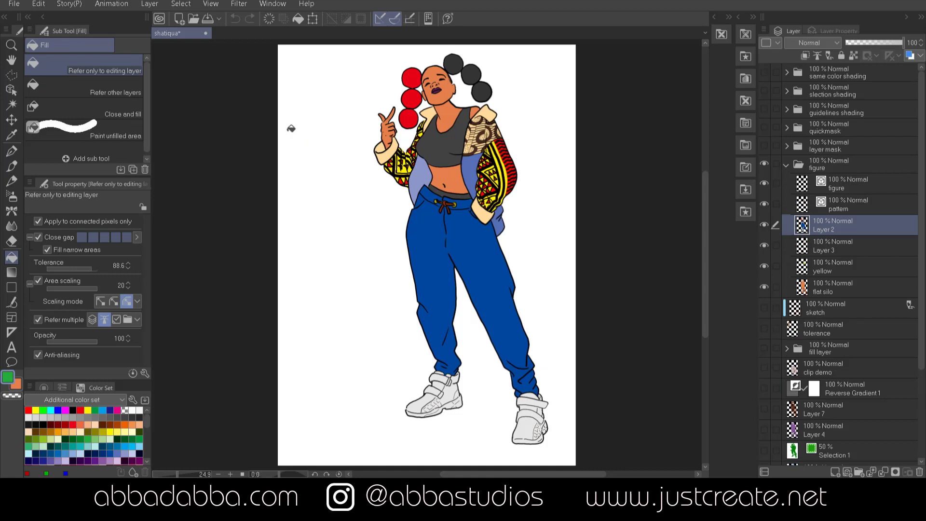
# Open the Advanced Fill settings for Layer 2 in the figure folder
pyautogui.click(41, 6)
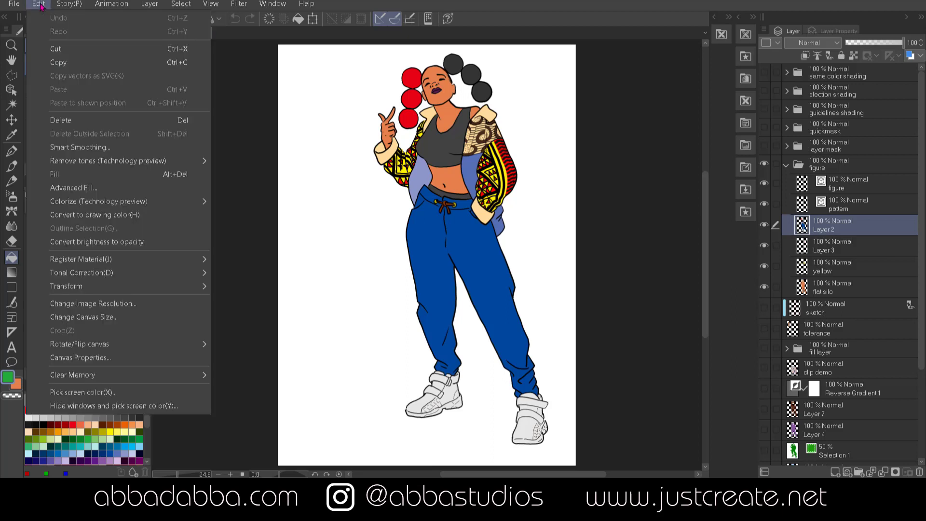
pyautogui.click(76, 188)
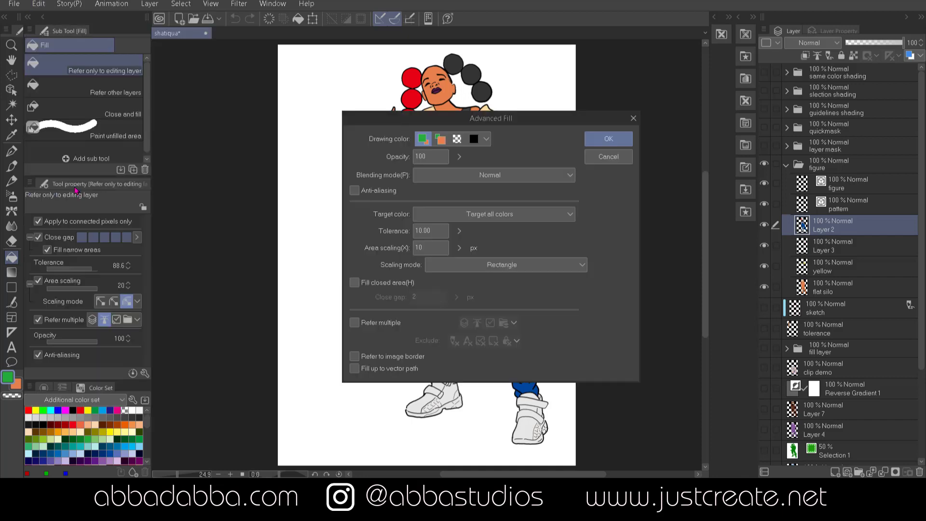